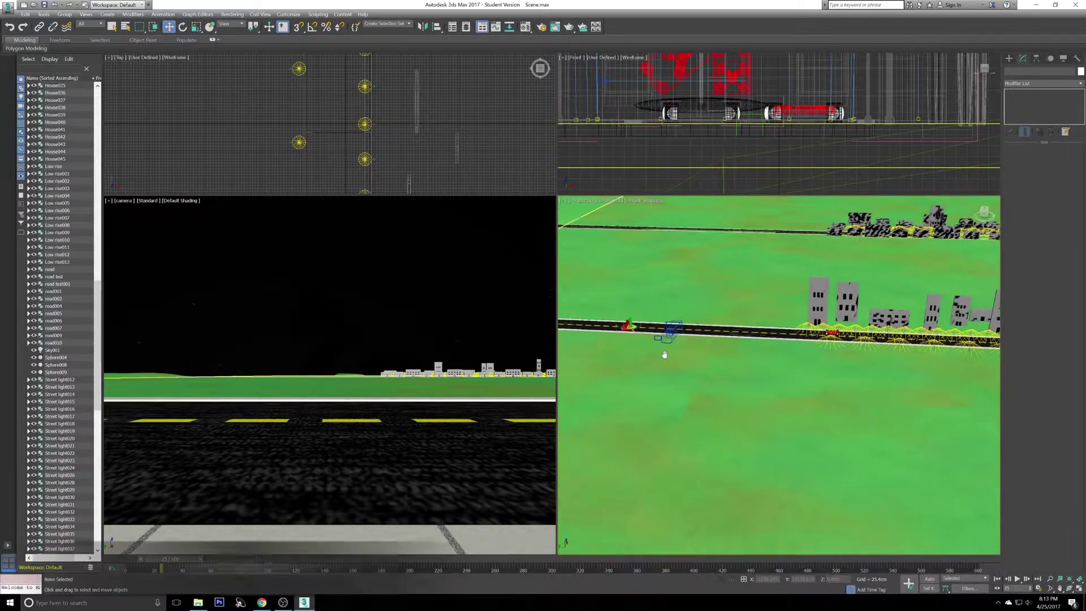
# Step: Select the camera rig group beside the start of the road, near the red and green vehicle
pyautogui.scroll(5, 671, 363)
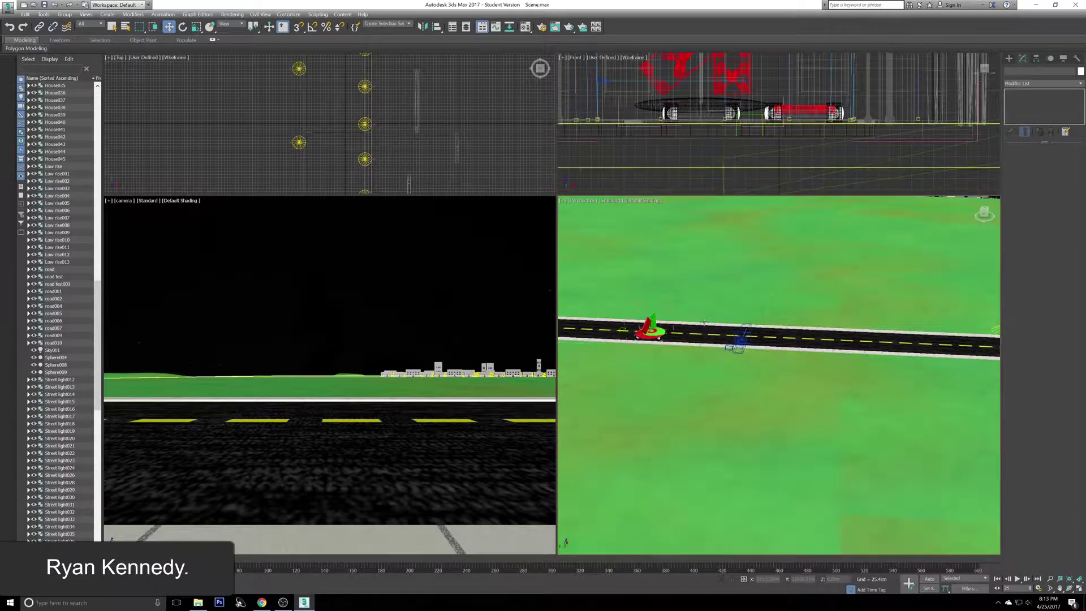
pyautogui.scroll(5, 713, 327)
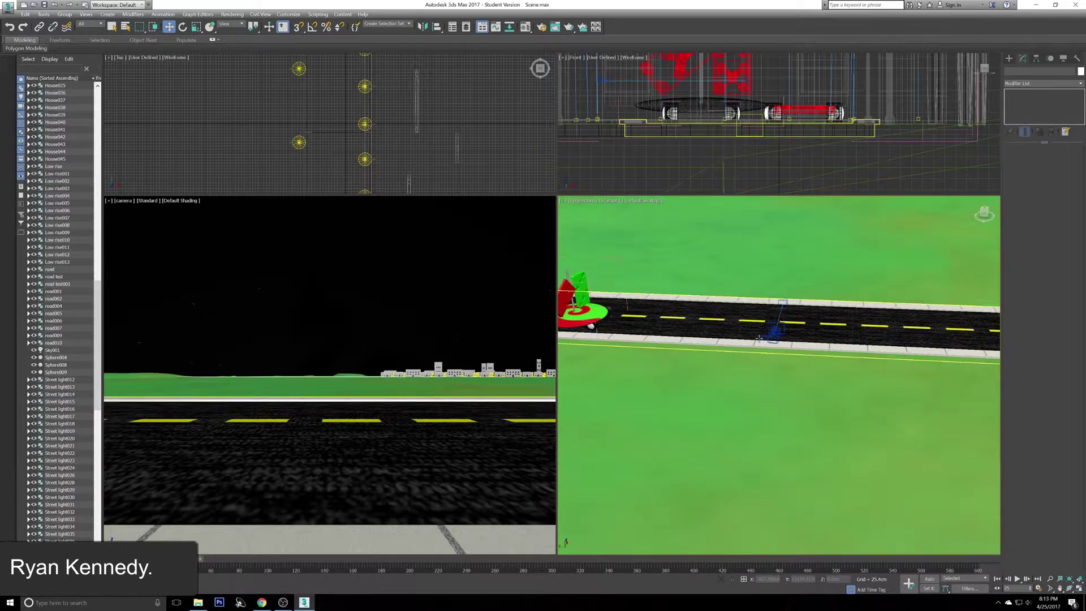
pyautogui.scroll(2, 744, 338)
pyautogui.click(666, 298)
pyautogui.click(539, 336)
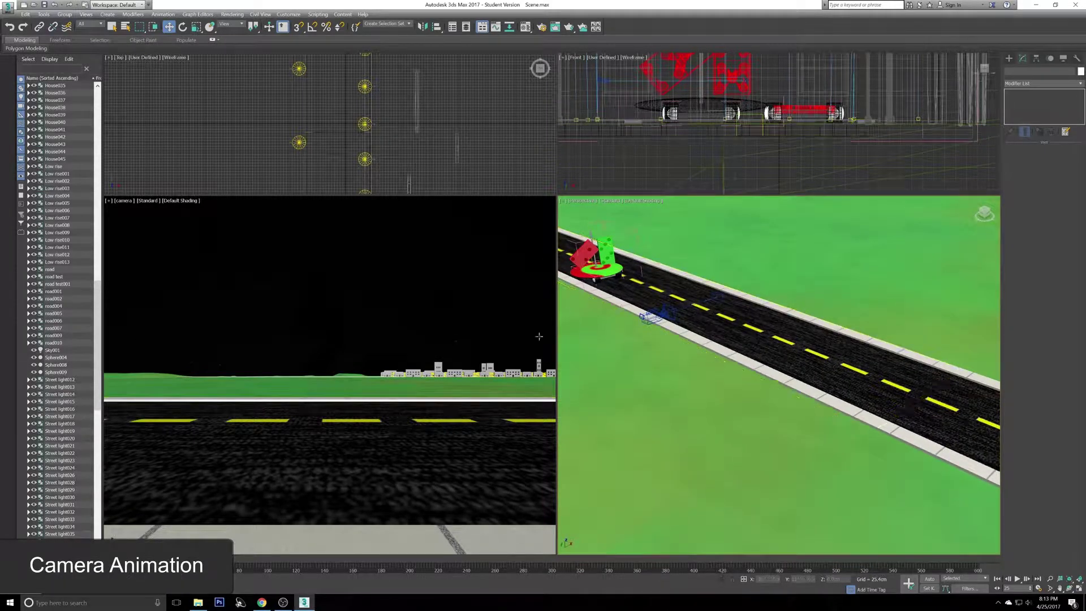
pyautogui.click(526, 346)
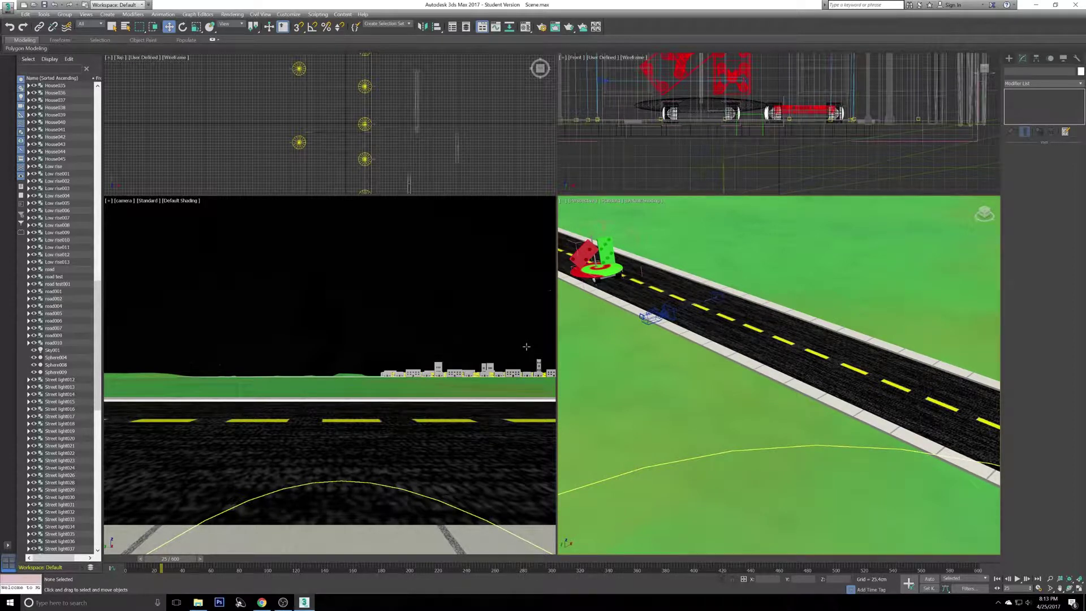
pyautogui.click(715, 300)
pyautogui.click(713, 299)
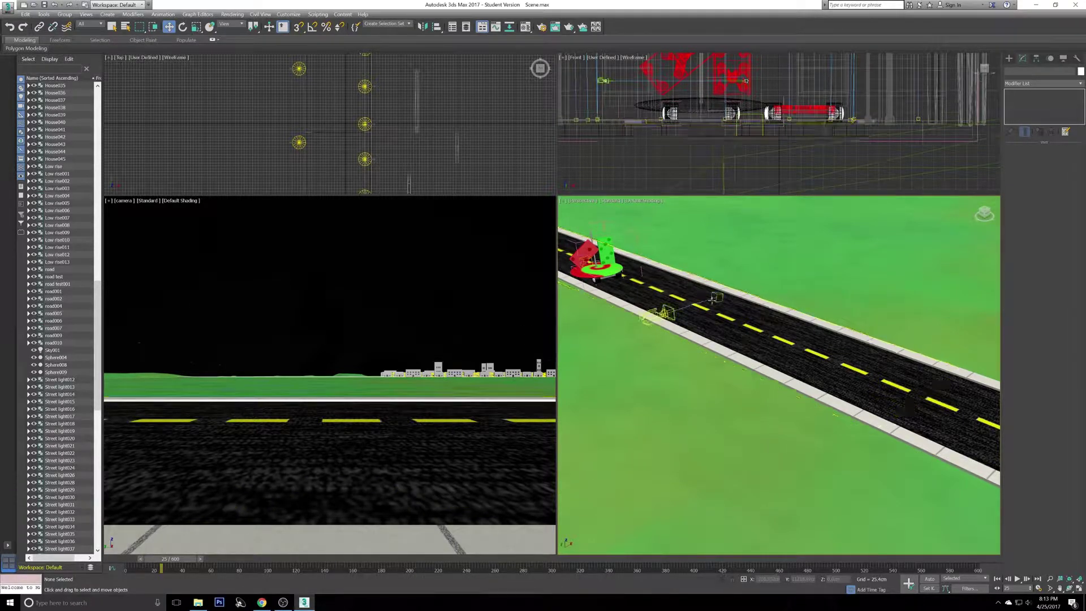
pyautogui.click(718, 298)
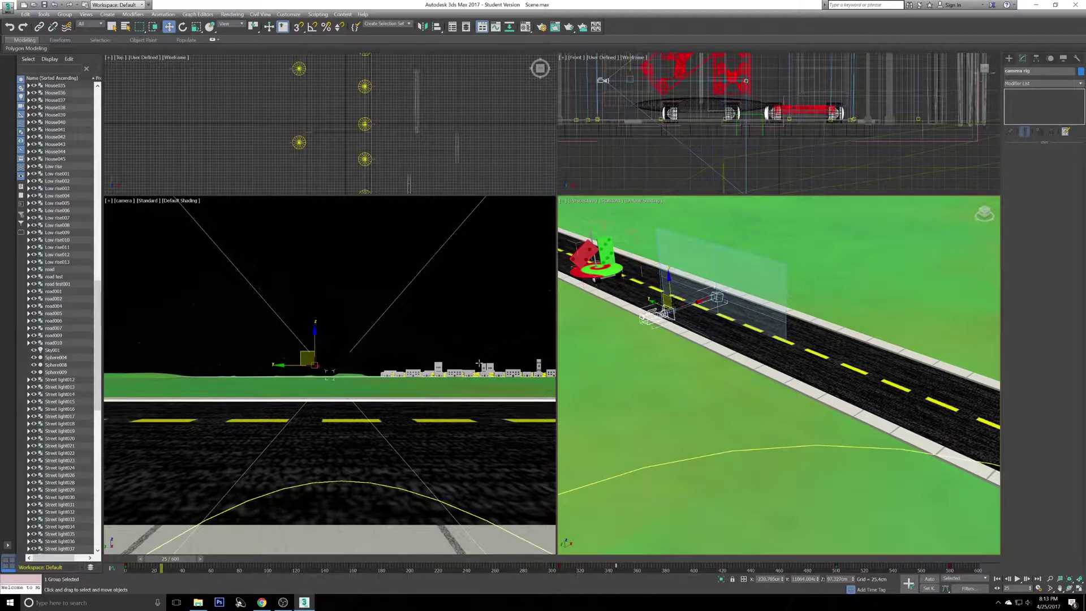
# Step: Examine the camera rig's position and rotation animation curves in the Curve Editor, and close the editor
pyautogui.hotkey('alt', 'w')
pyautogui.scroll(-10, 536, 275)
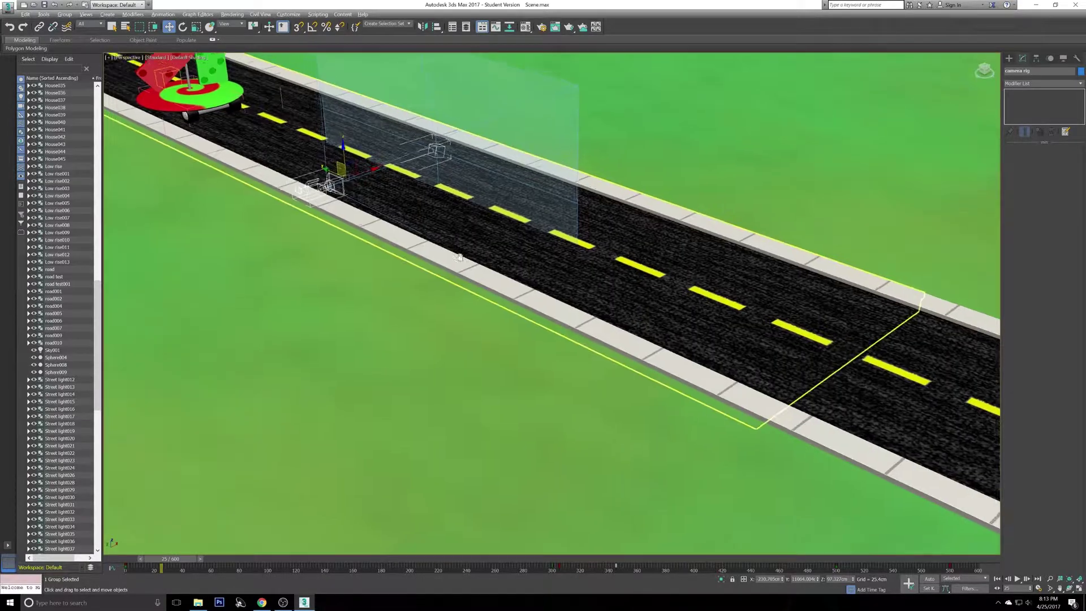
pyautogui.scroll(-4, 351, 190)
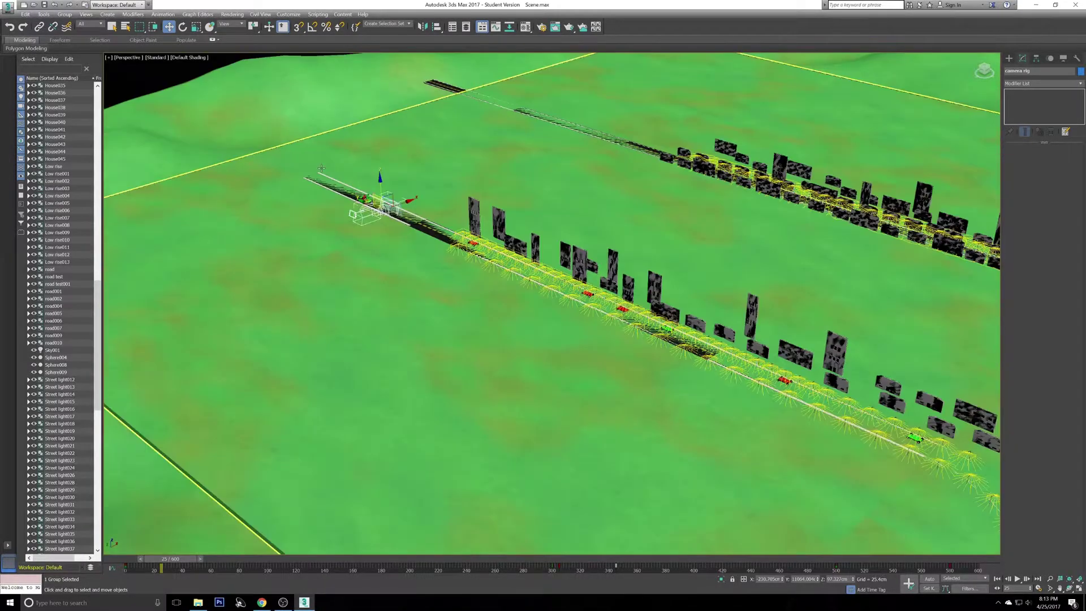
pyautogui.scroll(-4, 268, 156)
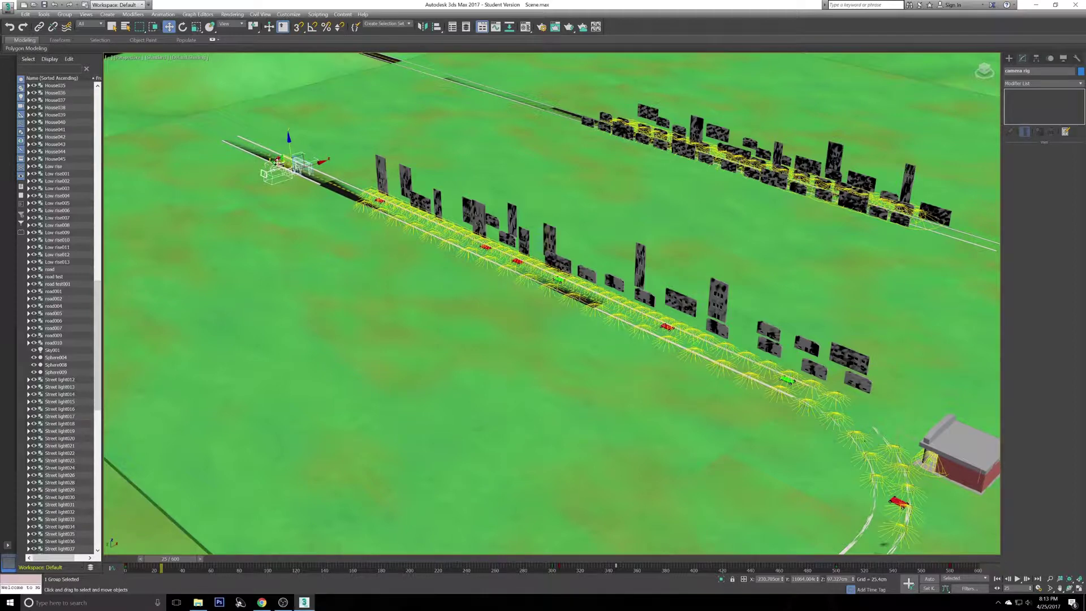
pyautogui.click(111, 568)
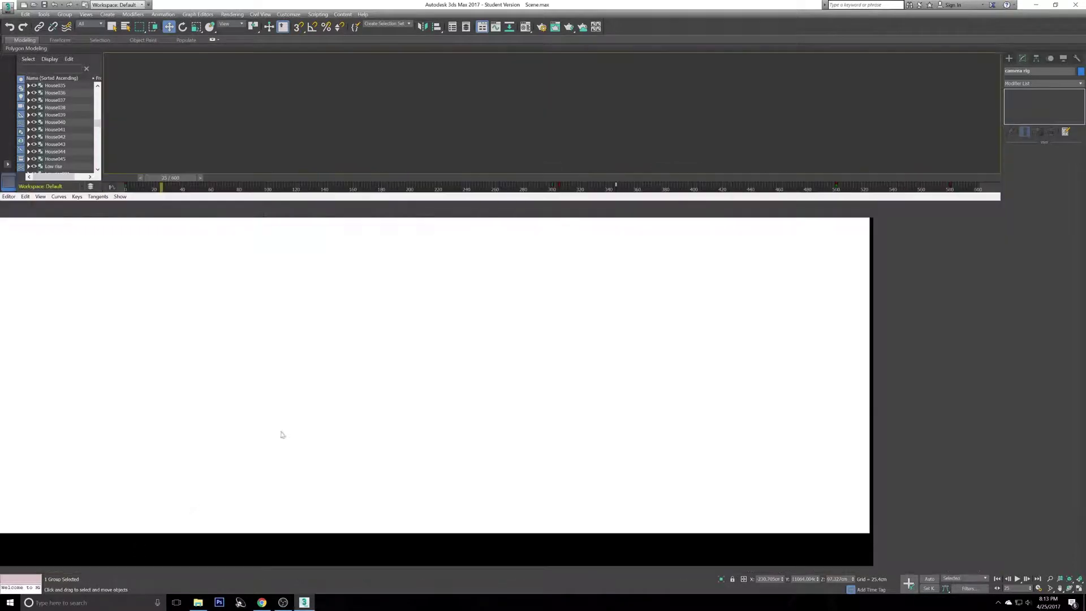
pyautogui.moveTo(237, 305); pyautogui.dragTo(327, 412, button='middle')
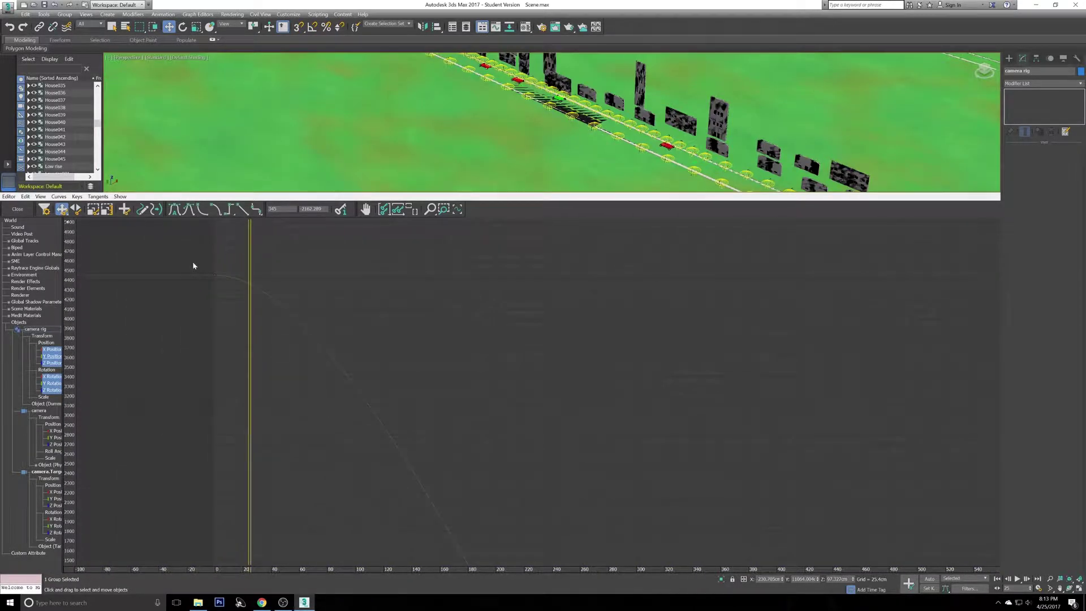
pyautogui.moveTo(489, 529); pyautogui.dragTo(347, 284, button='middle')
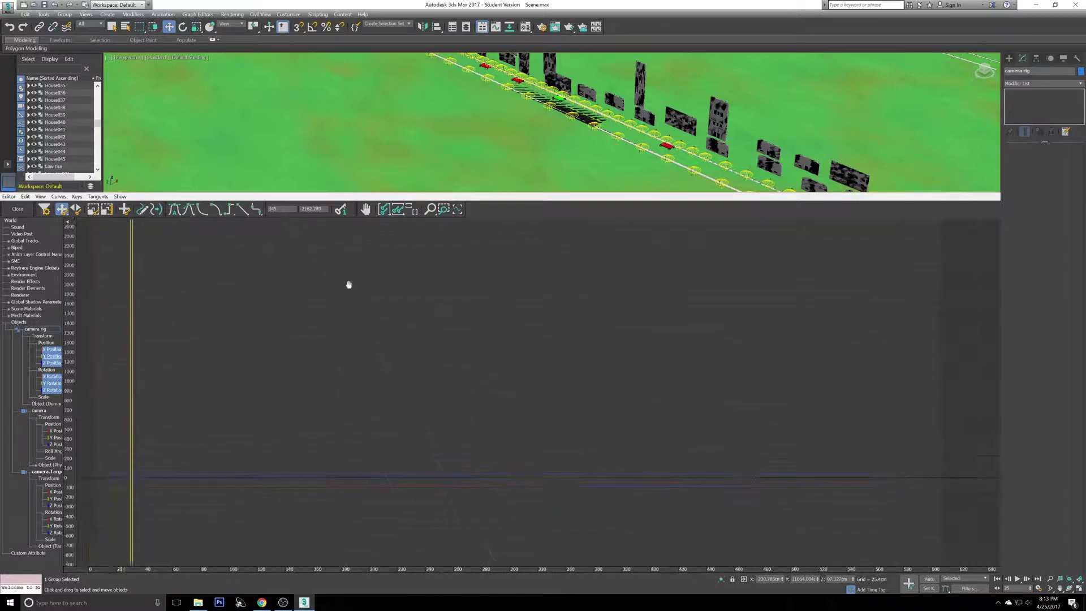
pyautogui.moveTo(422, 449); pyautogui.dragTo(272, 241, button='middle')
pyautogui.moveTo(410, 439); pyautogui.dragTo(289, 340, button='middle')
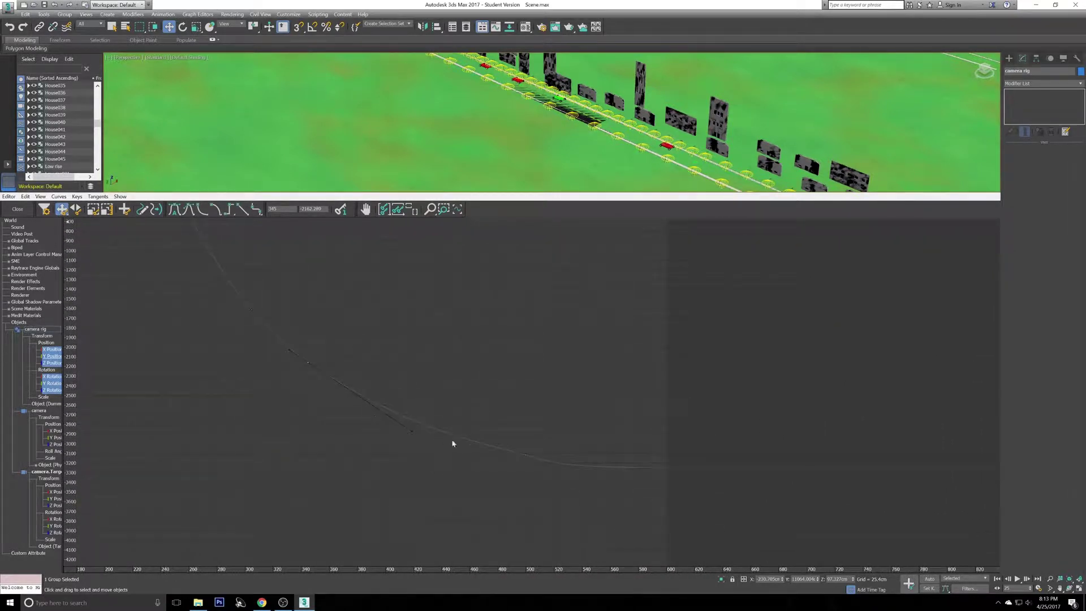
pyautogui.moveTo(363, 330); pyautogui.dragTo(524, 485, button='middle')
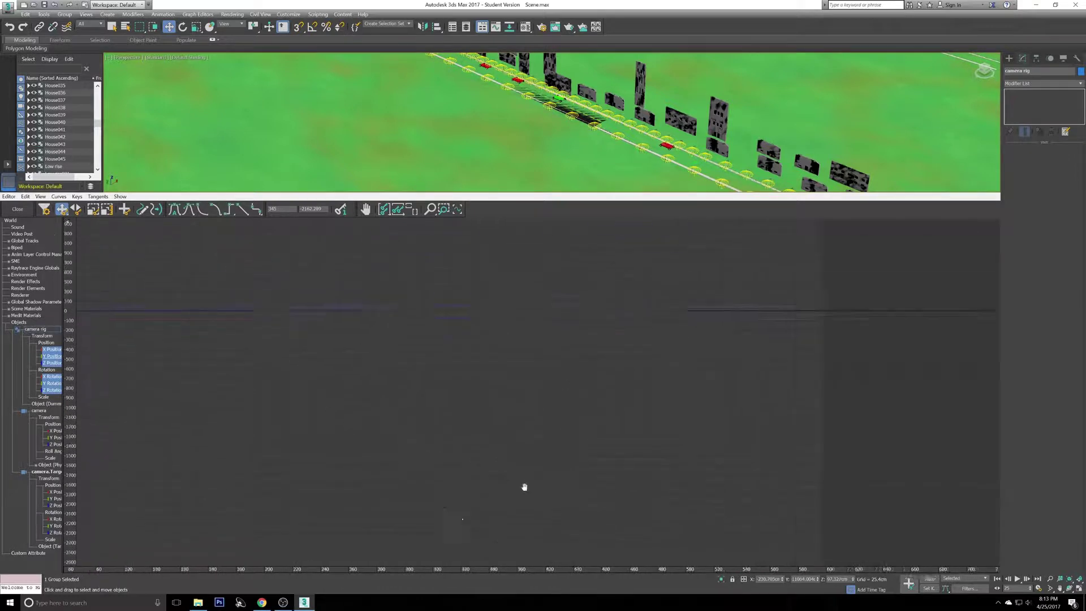
pyautogui.moveTo(364, 373)
pyautogui.mouseDown(button='middle')
pyautogui.moveTo(485, 393)
pyautogui.moveTo(379, 362)
pyautogui.mouseUp(button='middle')
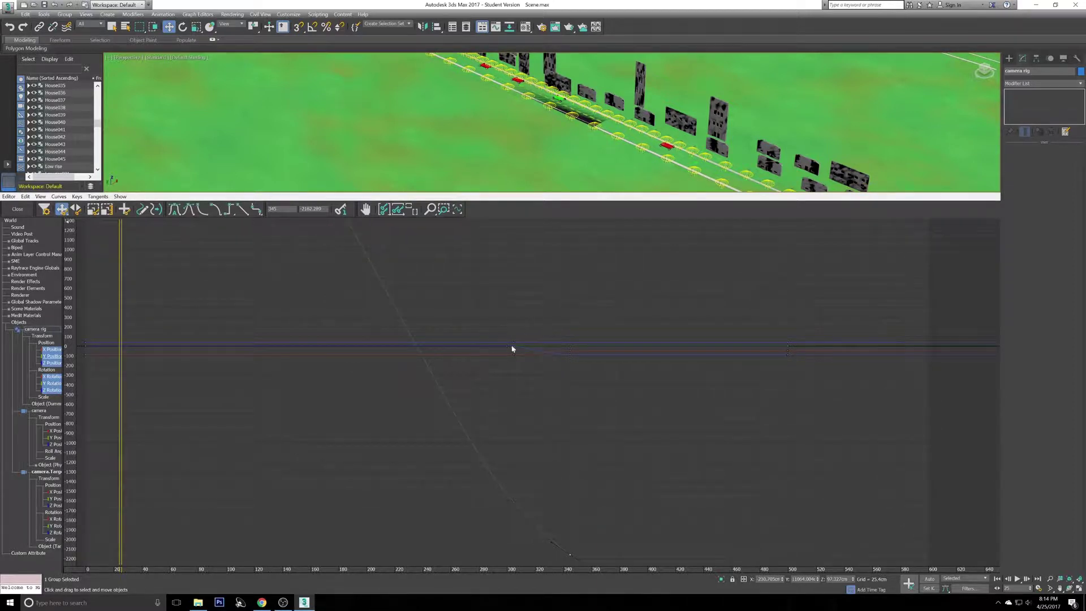
pyautogui.moveTo(473, 315)
pyautogui.mouseDown(button='middle')
pyautogui.moveTo(528, 311)
pyautogui.moveTo(481, 315)
pyautogui.mouseUp(button='middle')
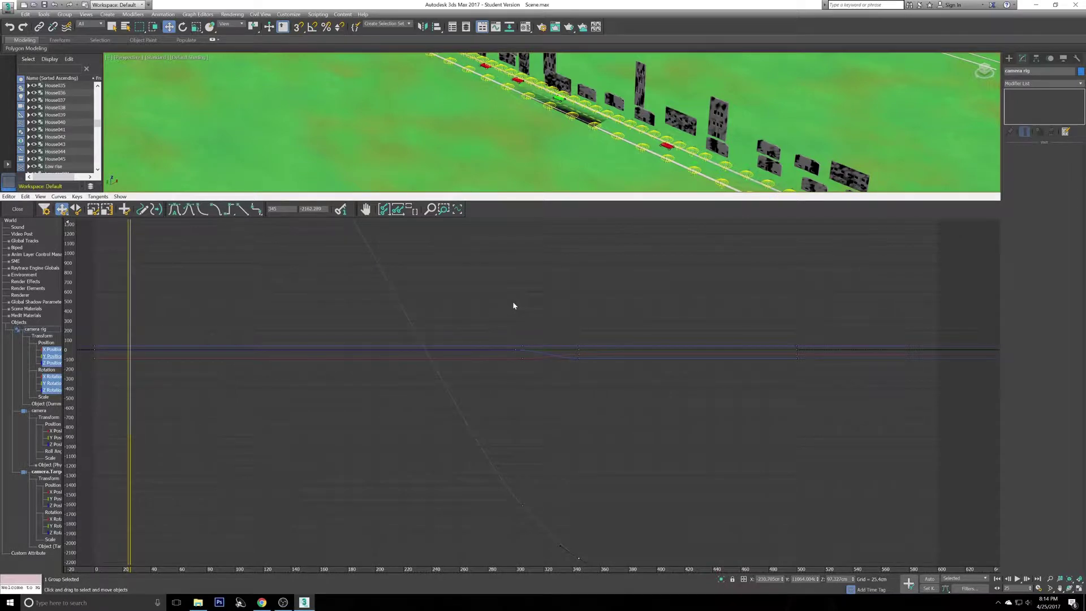
pyautogui.hotkey('alt', 'w')
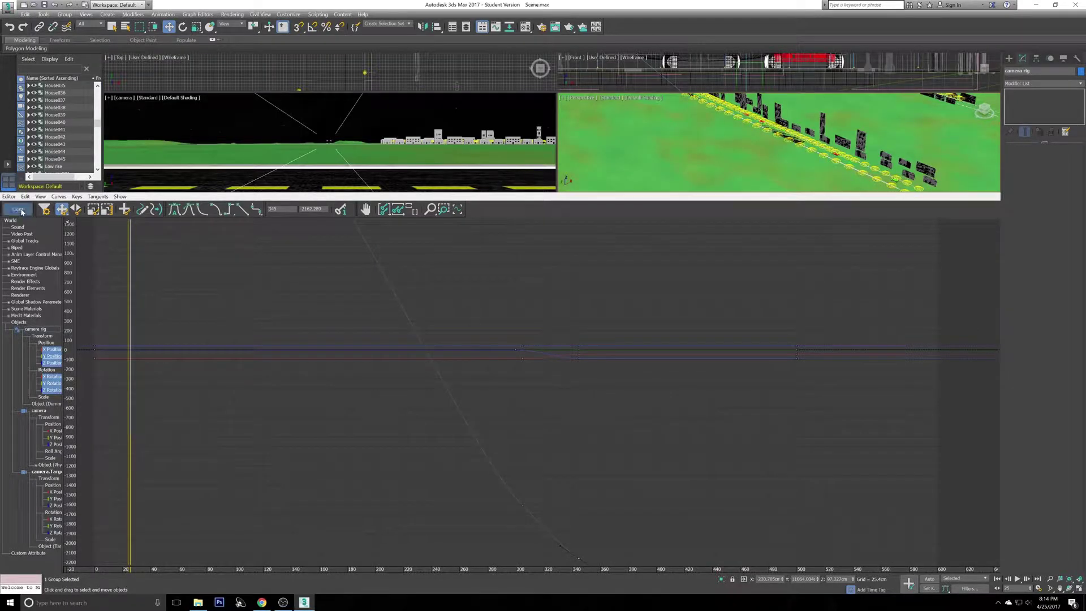
pyautogui.click(17, 209)
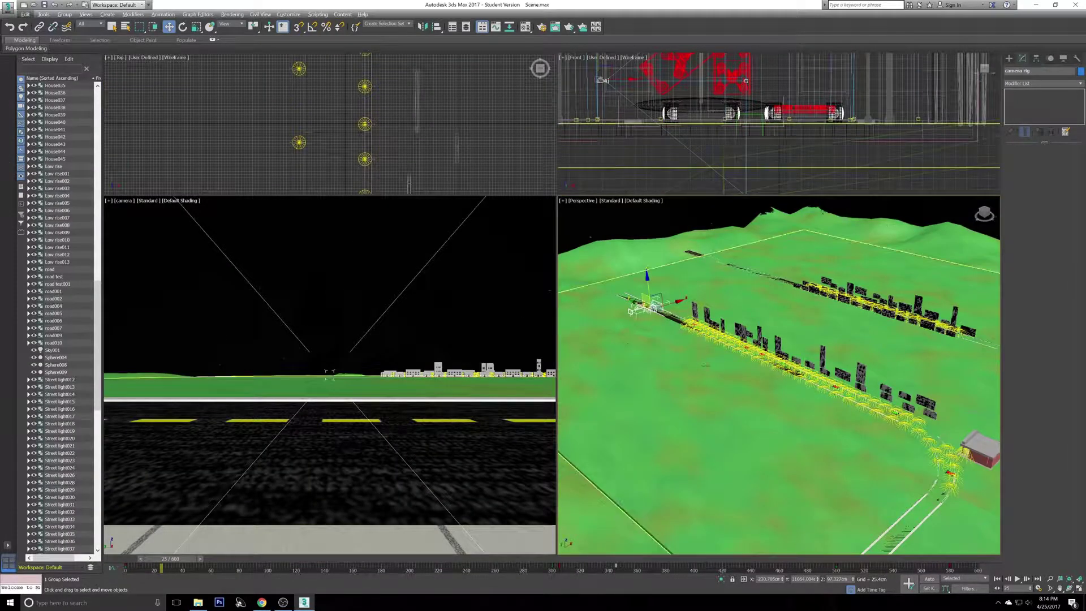
# Step: Return the animation timeline to frame 0
pyautogui.hotkey('alt', 'w')
pyautogui.moveTo(893, 489); pyautogui.dragTo(646, 362, button='middle')
pyautogui.scroll(5, 646, 362)
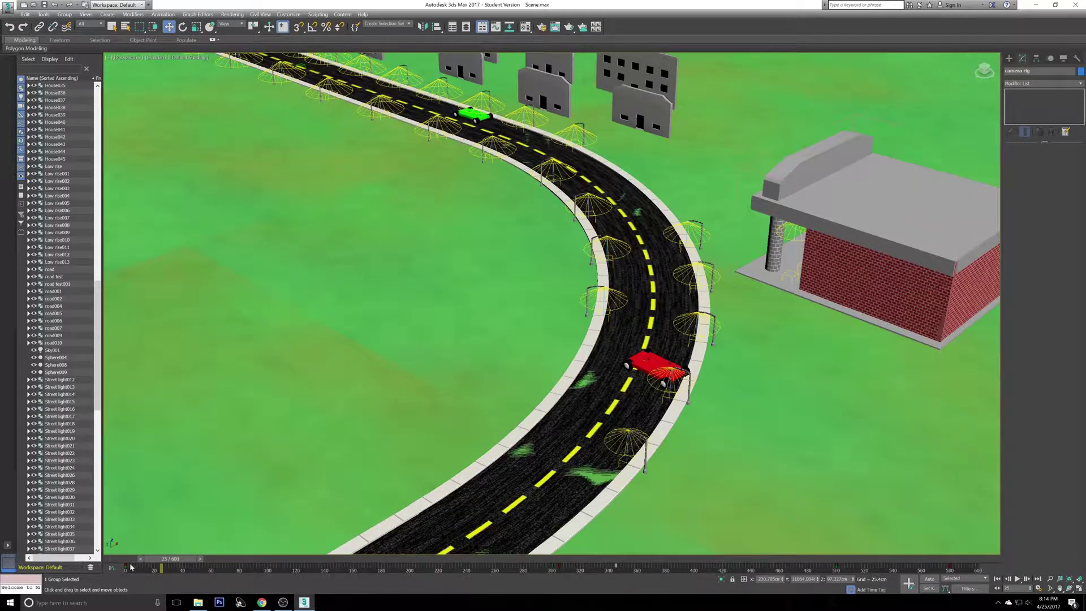
pyautogui.moveTo(164, 561); pyautogui.dragTo(126, 543)
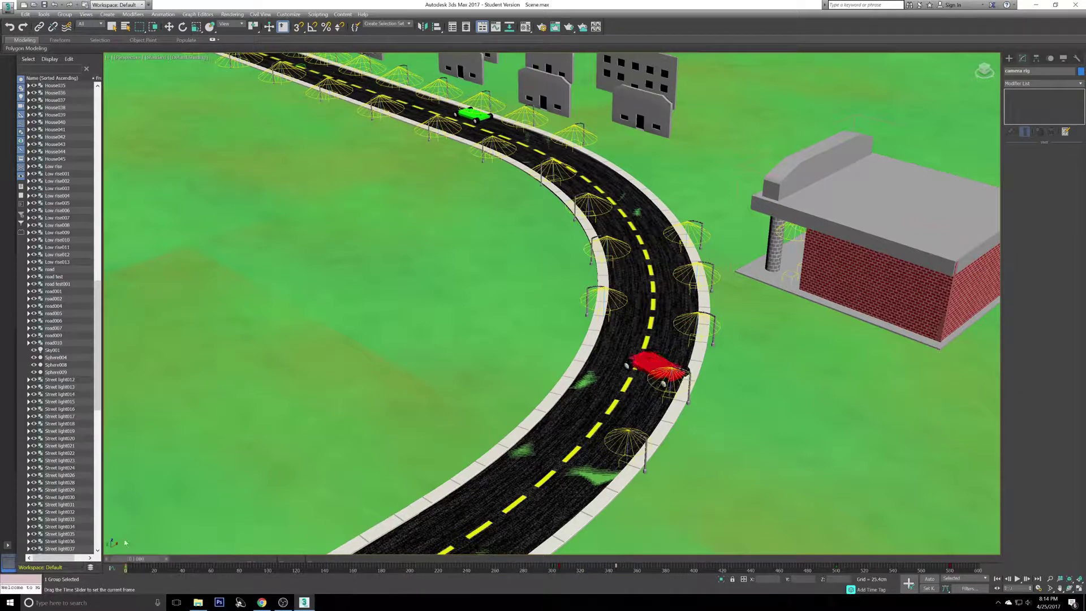
# Step: Delete the existing camera rig group from the scene
pyautogui.moveTo(307, 292); pyautogui.dragTo(567, 404, button='middle')
pyautogui.scroll(-3, 567, 404)
pyautogui.moveTo(427, 228); pyautogui.dragTo(771, 424, button='middle')
pyautogui.press('z')
pyautogui.scroll(-3, 469, 288)
pyautogui.moveTo(576, 363); pyautogui.dragTo(460, 260, button='middle')
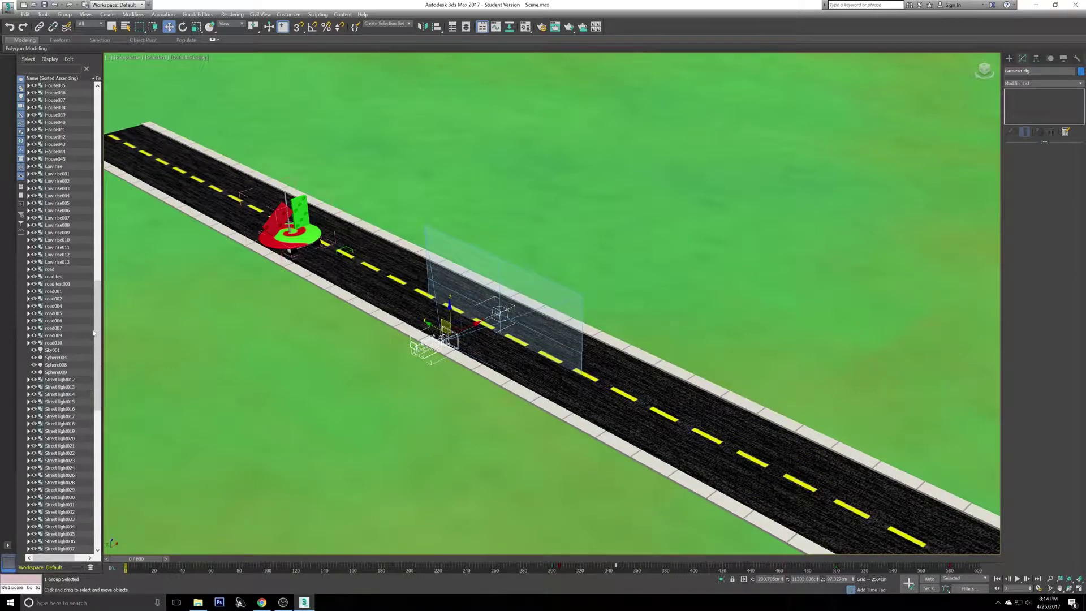
pyautogui.moveTo(96, 293); pyautogui.dragTo(87, 68)
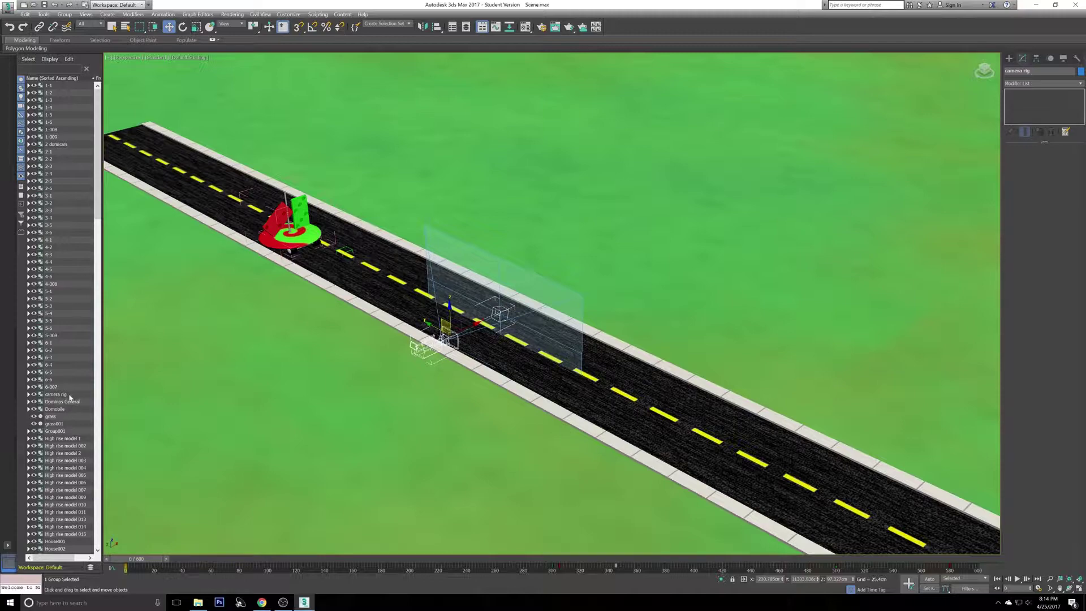
pyautogui.press('Delete')
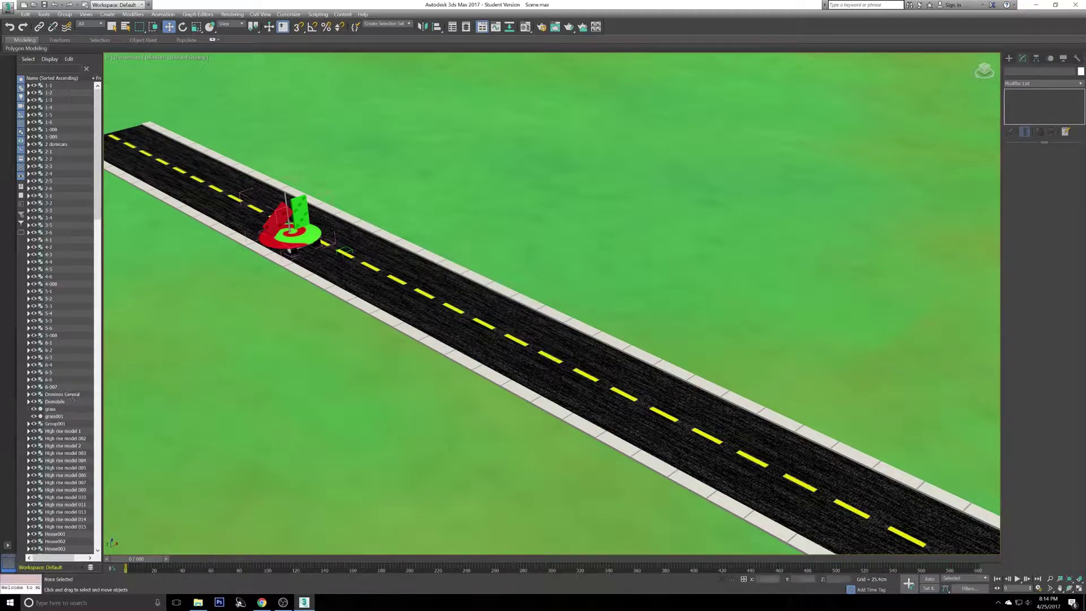
# Step: Create a physical camera from a low side-on perspective view facing the road and the red and green vehicle
pyautogui.keyDown('alt'); pyautogui.moveTo(400, 373); pyautogui.dragTo(435, 308, button='middle'); pyautogui.keyUp('alt')
pyautogui.moveTo(460, 269)
pyautogui.mouseDown(button='middle')
pyautogui.moveTo(454, 288)
pyautogui.moveTo(458, 268)
pyautogui.mouseUp(button='middle')
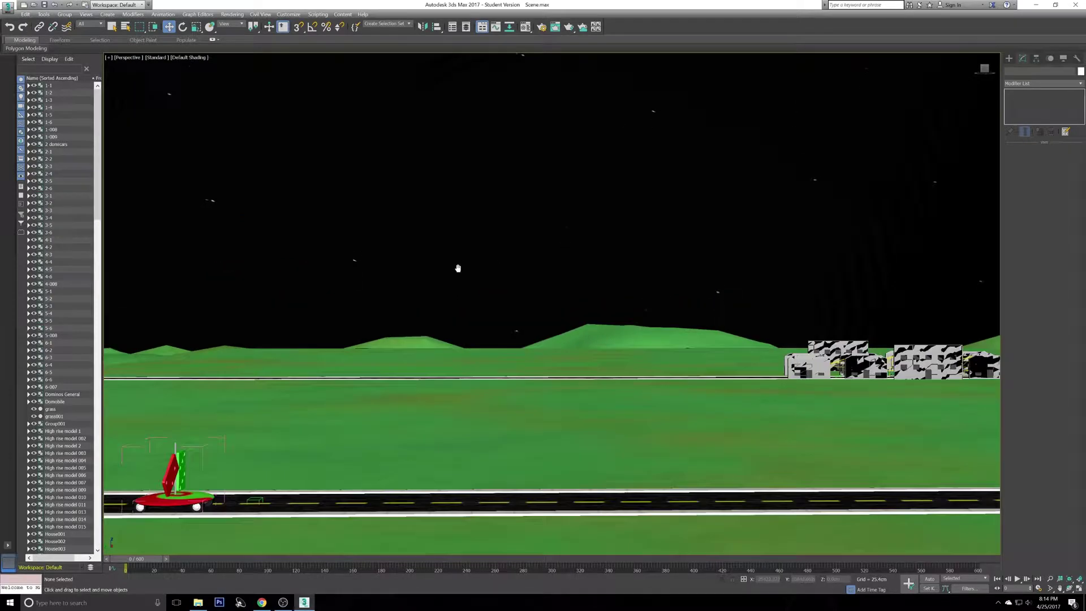
pyautogui.hotkey('ctrl', 'c')
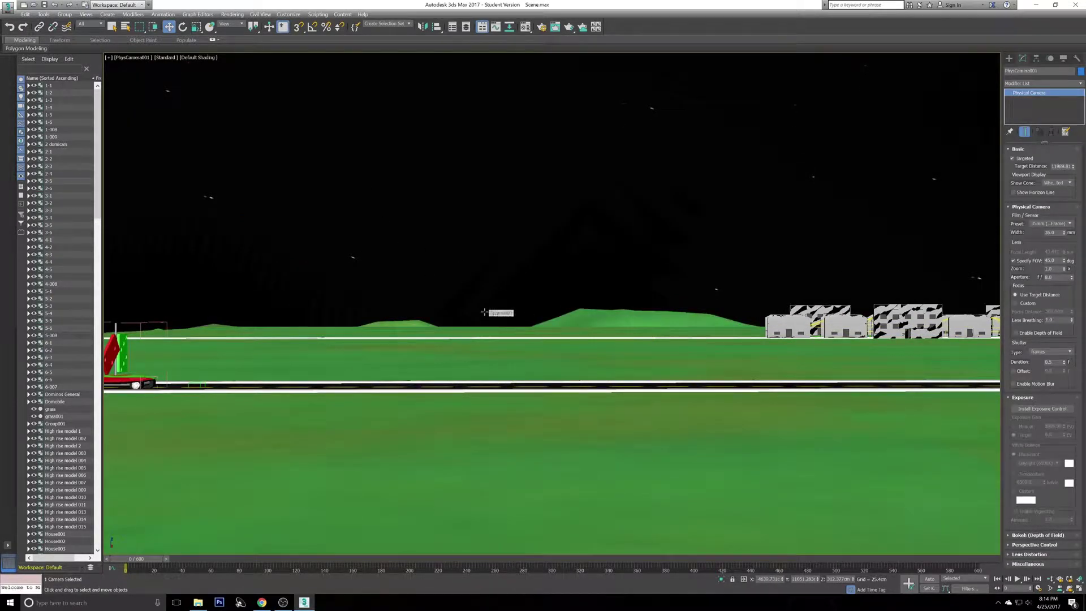
# Step: Return to the perspective view and move the new physical camera along its X axis closer to the road
pyautogui.press('p')
pyautogui.keyDown('alt'); pyautogui.moveTo(526, 292); pyautogui.dragTo(436, 368, button='middle'); pyautogui.keyUp('alt')
pyautogui.scroll(-5, 436, 367)
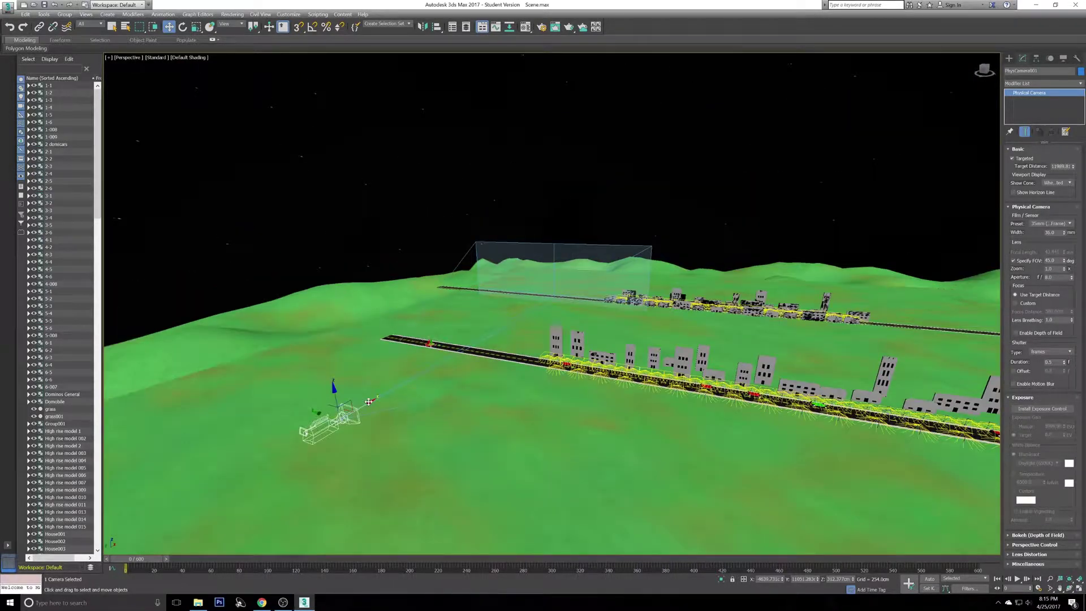
pyautogui.moveTo(369, 403); pyautogui.dragTo(475, 355)
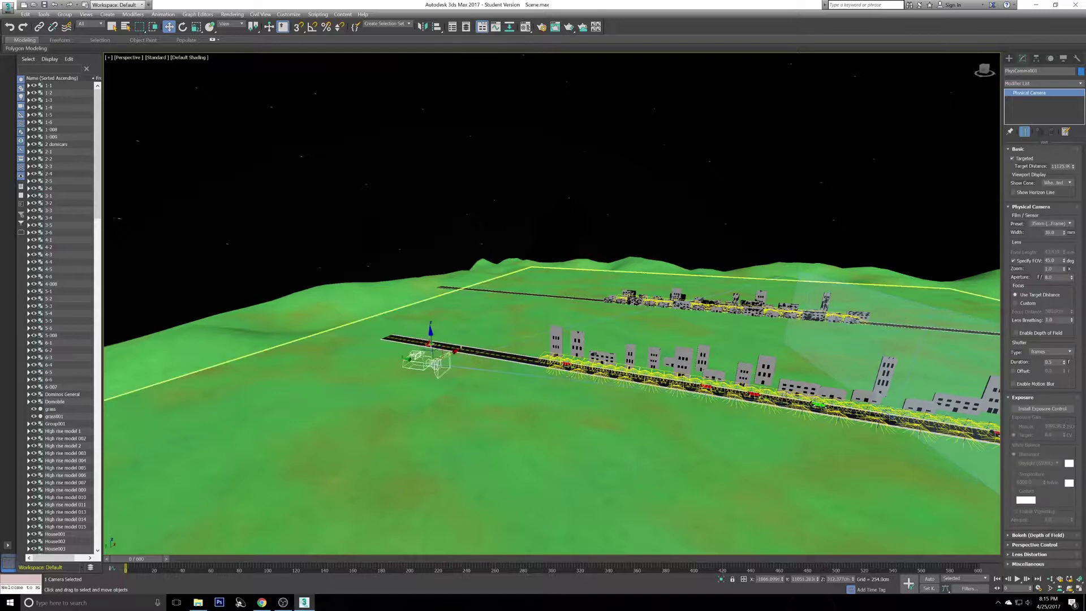
# Step: Select the physical camera's target and move it from the built-up area back toward the start of the road
pyautogui.scroll(3, 917, 439)
pyautogui.moveTo(917, 439); pyautogui.dragTo(741, 390, button='middle')
pyautogui.scroll(2, 521, 294)
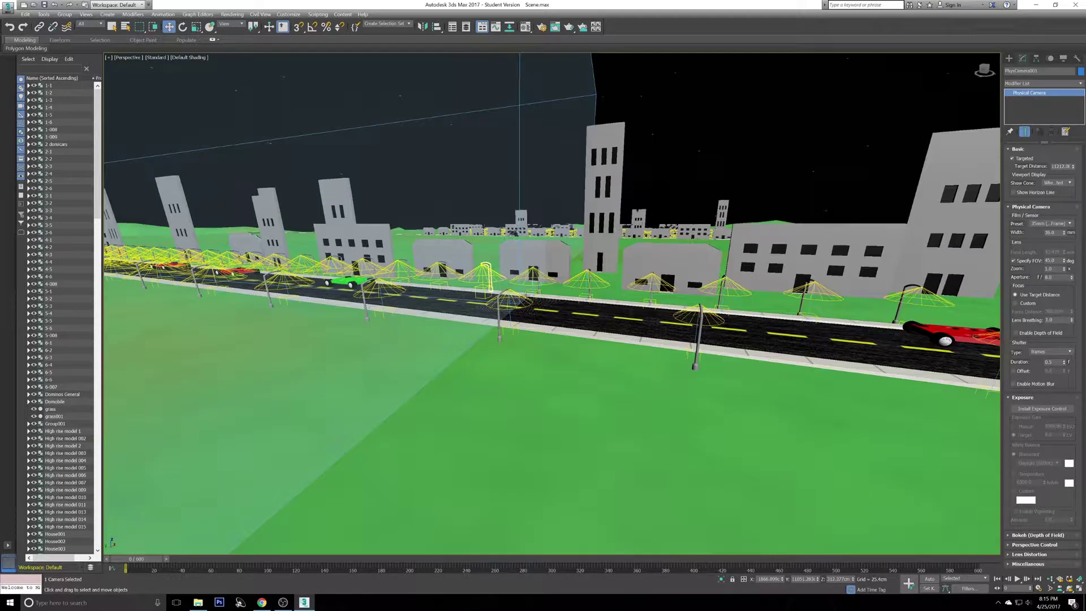
pyautogui.click(533, 293)
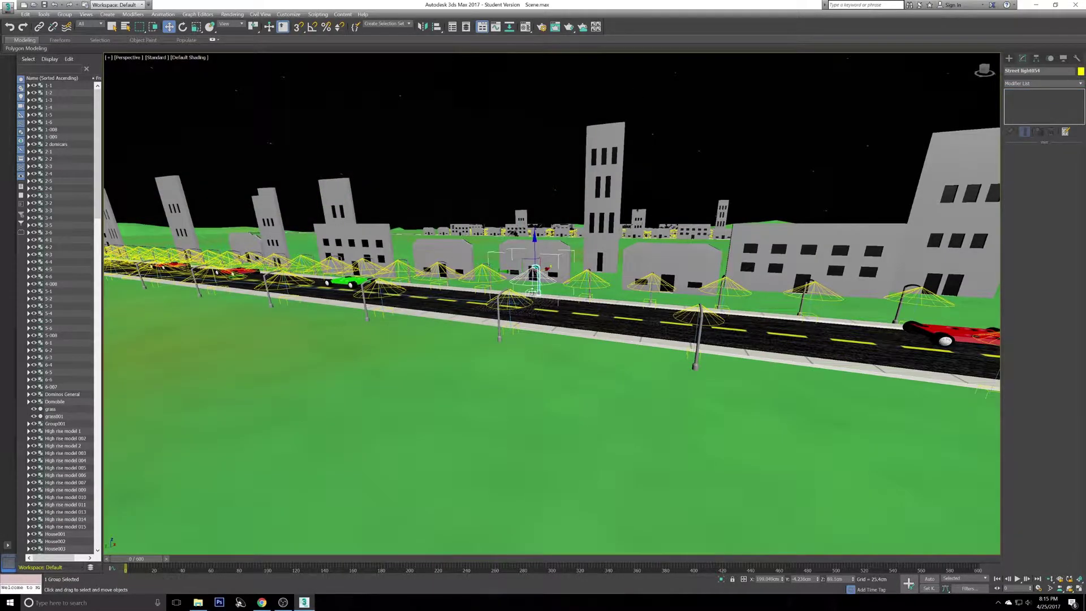
pyautogui.keyDown('alt'); pyautogui.moveTo(512, 269); pyautogui.dragTo(518, 291, button='middle'); pyautogui.keyUp('alt')
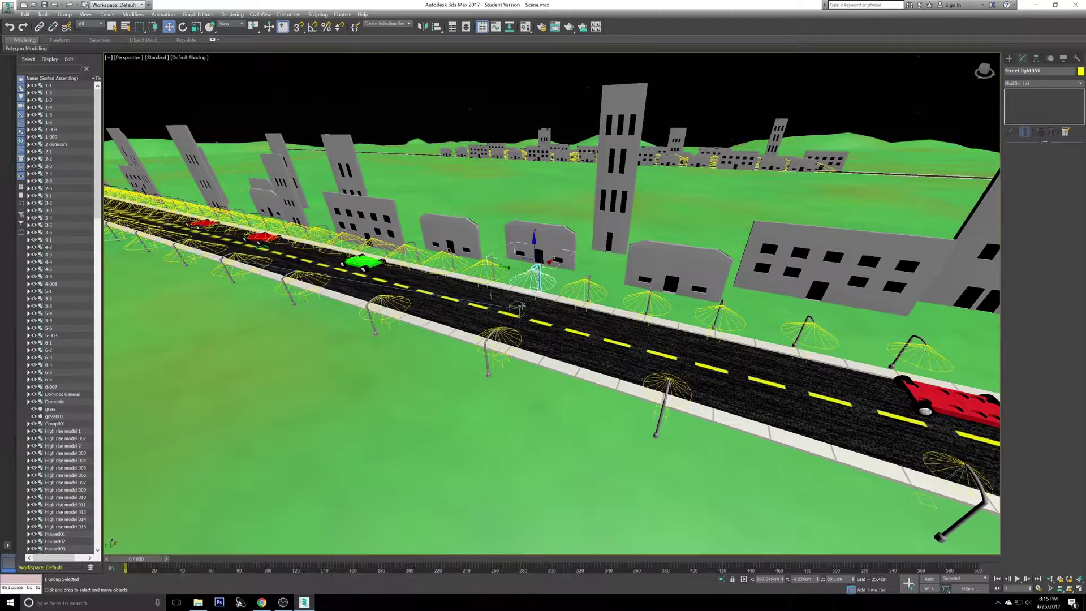
pyautogui.click(510, 305)
pyautogui.keyDown('alt'); pyautogui.moveTo(482, 303); pyautogui.dragTo(428, 274, button='middle'); pyautogui.keyUp('alt')
pyautogui.scroll(-3, 427, 273)
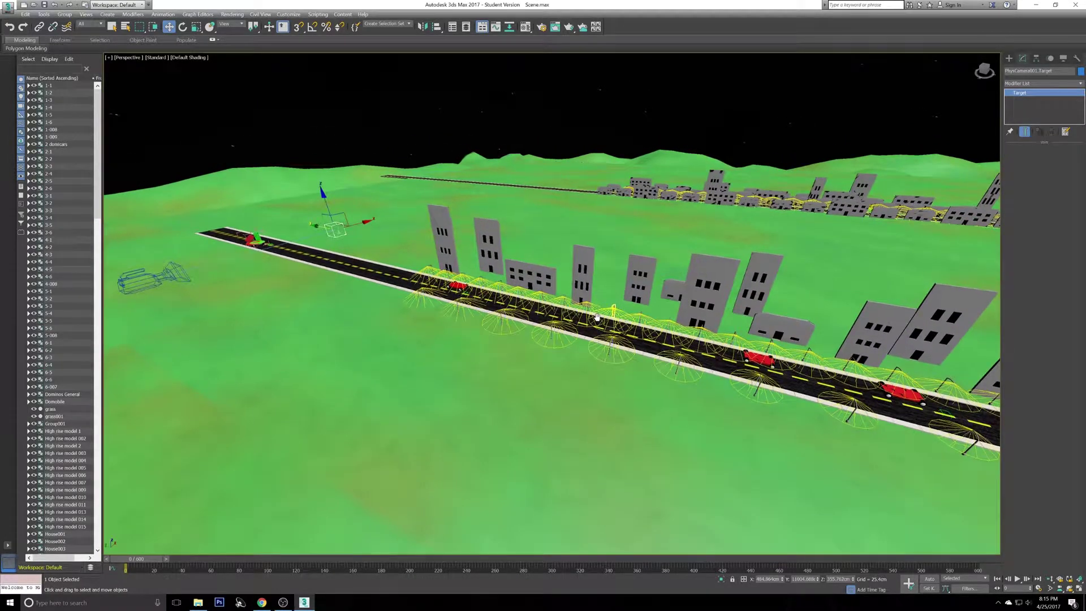
# Step: Move the camera target along the road toward the red and green vehicle and lower it closer to the ground
pyautogui.scroll(-3, 419, 291)
pyautogui.scroll(3, 414, 302)
pyautogui.keyDown('alt'); pyautogui.moveTo(414, 301); pyautogui.dragTo(457, 291, button='middle'); pyautogui.keyUp('alt')
pyautogui.keyDown('ctrl'); pyautogui.click(745, 368); pyautogui.keyUp('ctrl')
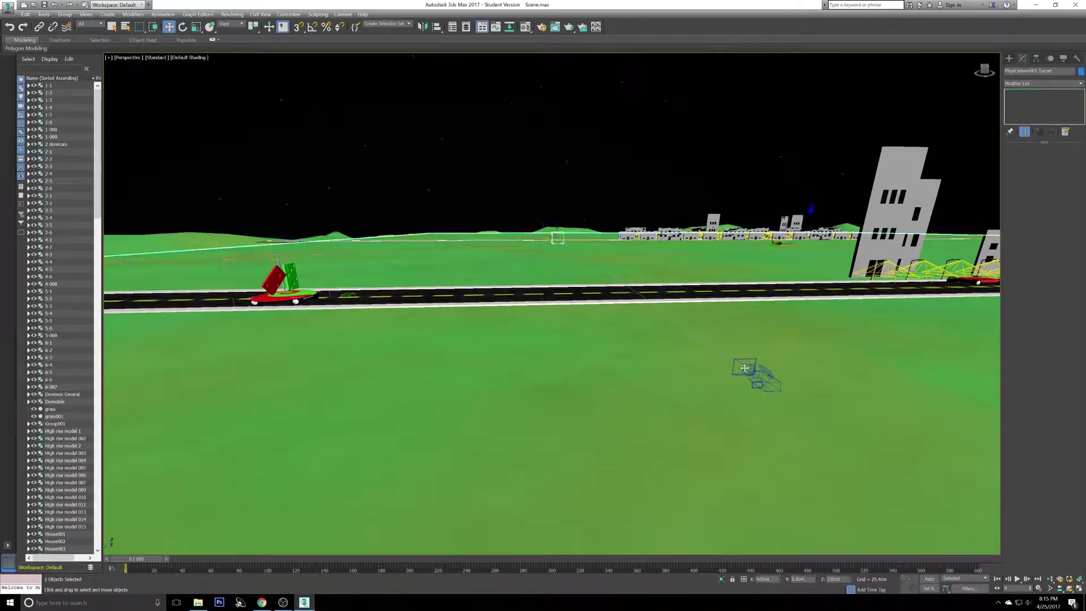
pyautogui.click(553, 234)
pyautogui.moveTo(555, 238)
pyautogui.keyDown('alt'); pyautogui.mouseDown(button='middle')
pyautogui.moveTo(524, 250)
pyautogui.moveTo(571, 238)
pyautogui.mouseUp(button='middle'); pyautogui.keyUp('alt')
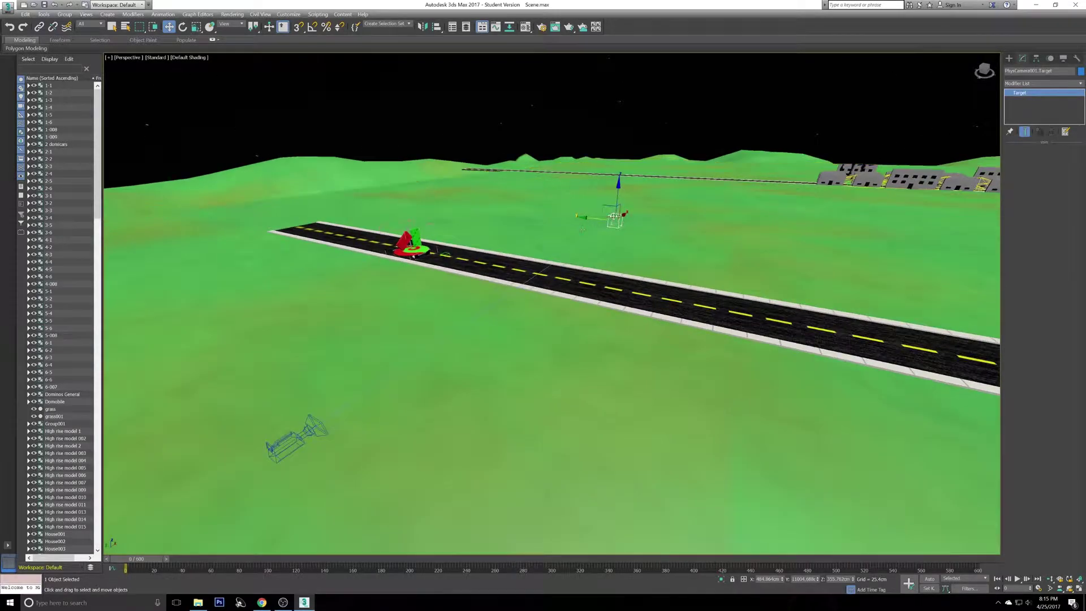
pyautogui.moveTo(597, 218); pyautogui.dragTo(505, 295)
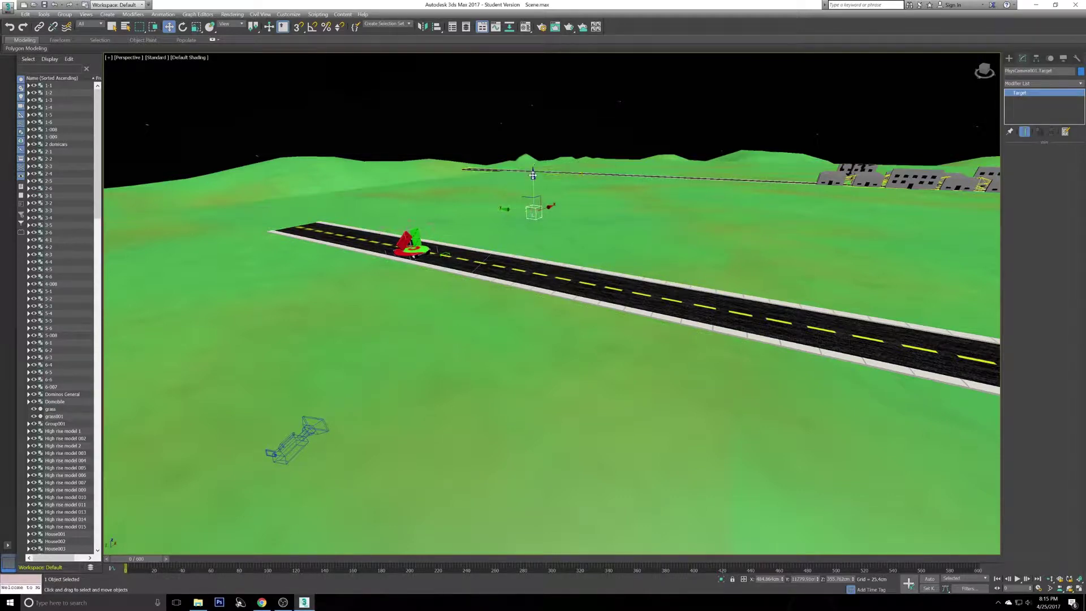
pyautogui.moveTo(532, 181); pyautogui.dragTo(526, 251)
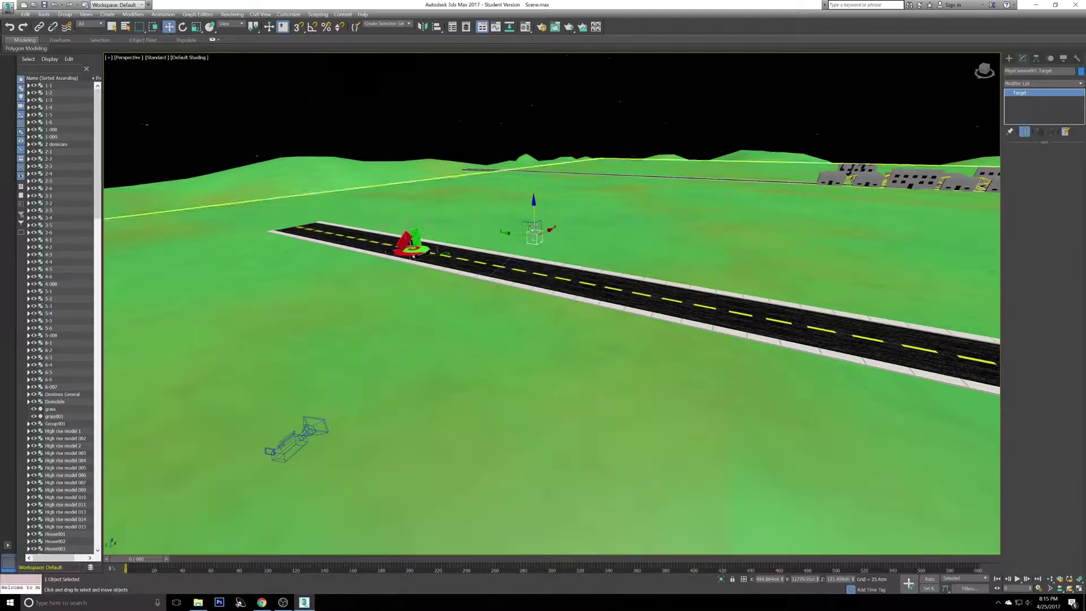
pyautogui.moveTo(528, 225); pyautogui.dragTo(1027, 363)
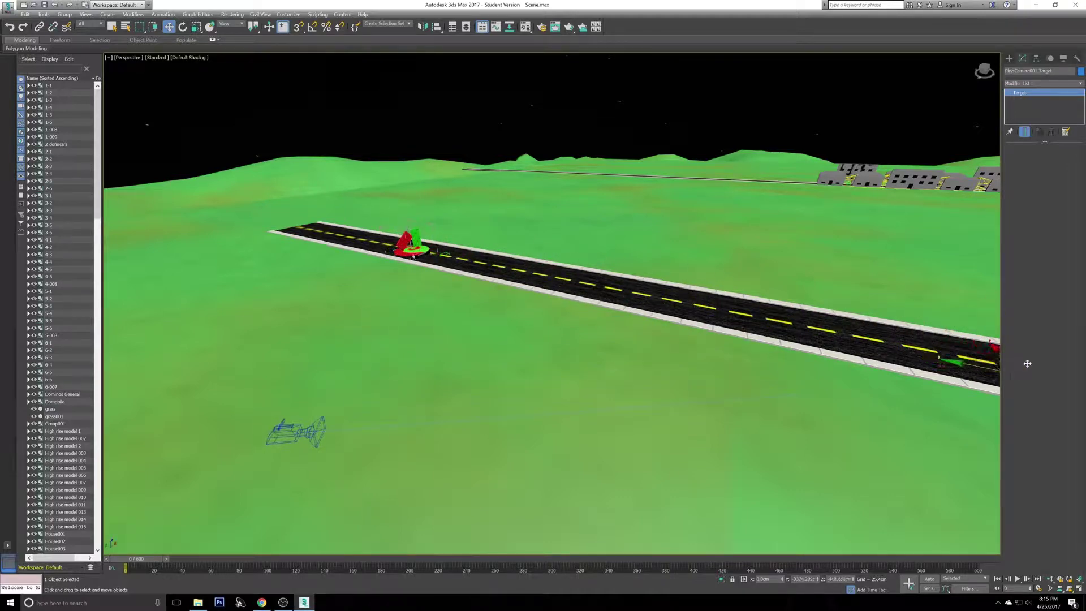
pyautogui.hotkey('ctrl', 'z')
pyautogui.hotkey('ctrl', 'z')
pyautogui.keyDown('alt'); pyautogui.moveTo(509, 272); pyautogui.dragTo(651, 275, button='middle'); pyautogui.keyUp('alt')
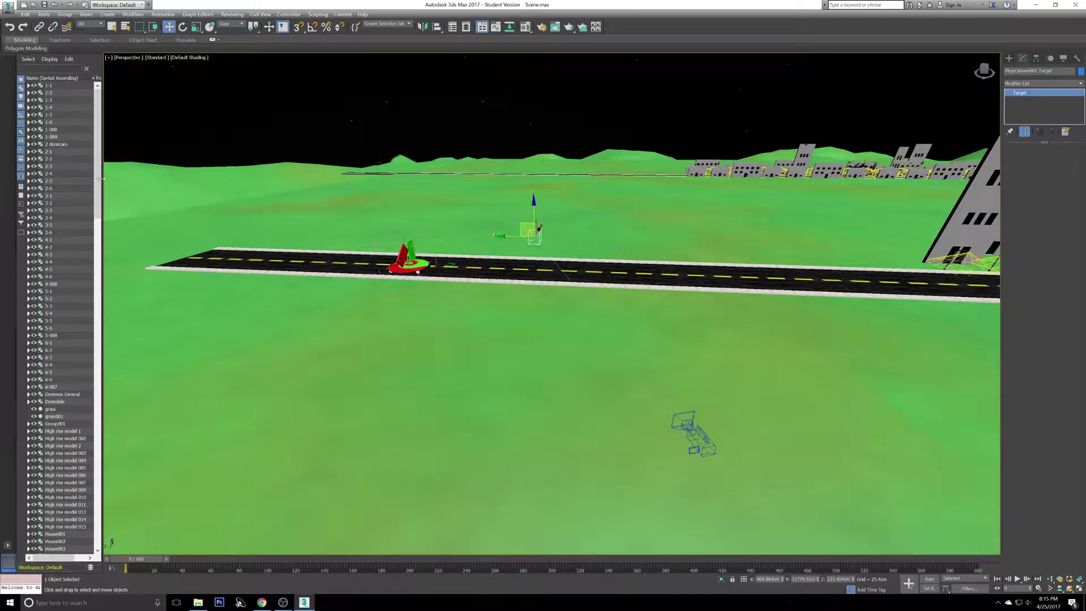
# Step: Select the physical camera without the ground and move it along its Y axis toward the start of the road
pyautogui.moveTo(99, 179); pyautogui.dragTo(107, 352)
pyautogui.click(56, 350)
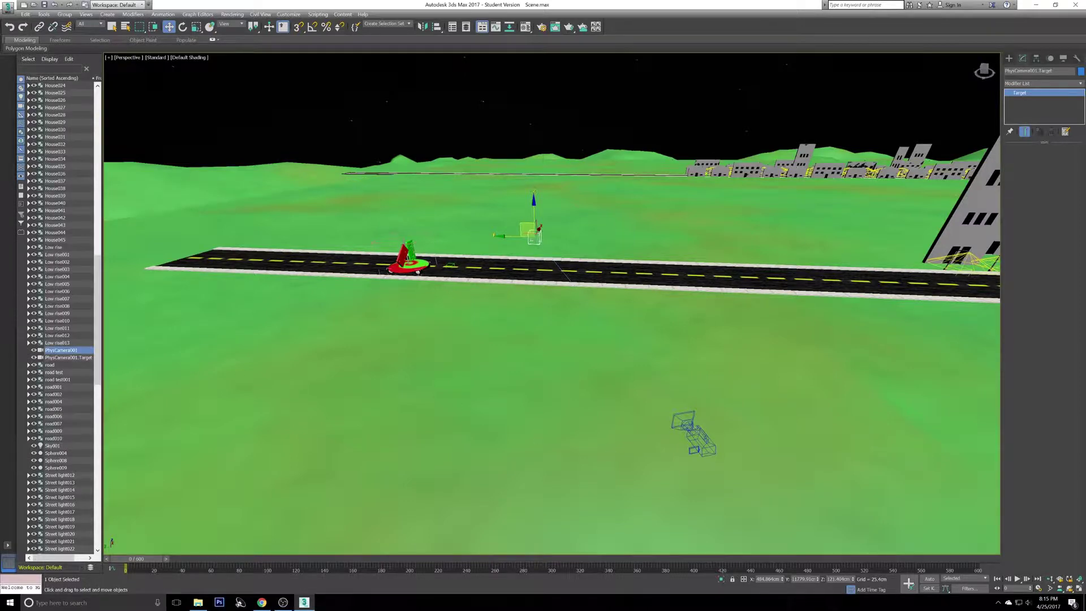
pyautogui.keyDown('alt'); pyautogui.moveTo(539, 417); pyautogui.dragTo(469, 392, button='middle'); pyautogui.keyUp('alt')
pyautogui.click(401, 348)
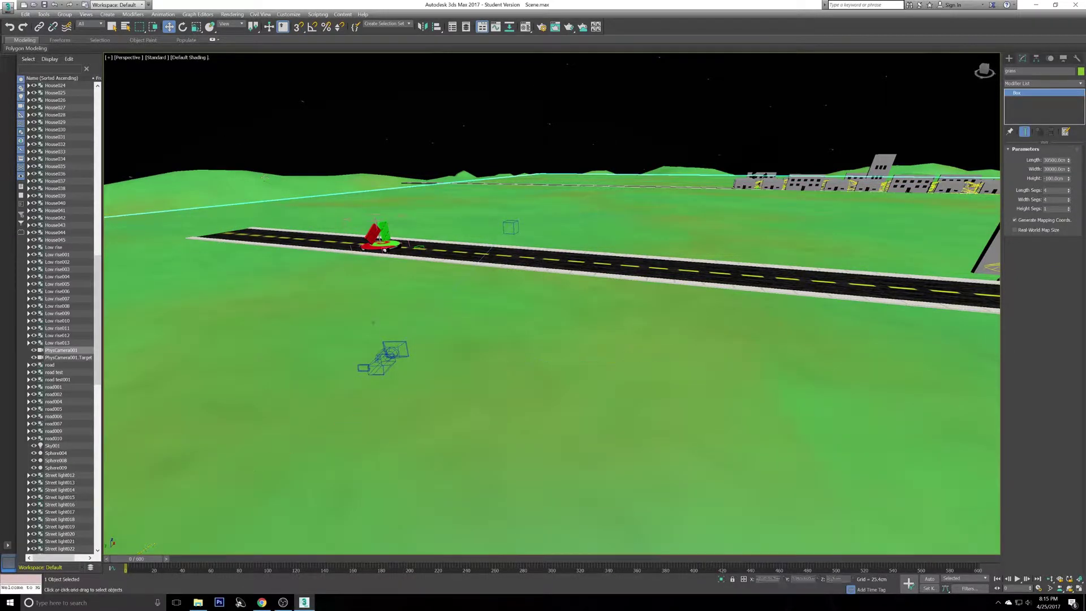
pyautogui.moveTo(411, 381); pyautogui.dragTo(351, 334)
pyautogui.keyDown('alt'); pyautogui.moveTo(350, 334); pyautogui.dragTo(404, 360, button='middle'); pyautogui.keyUp('alt')
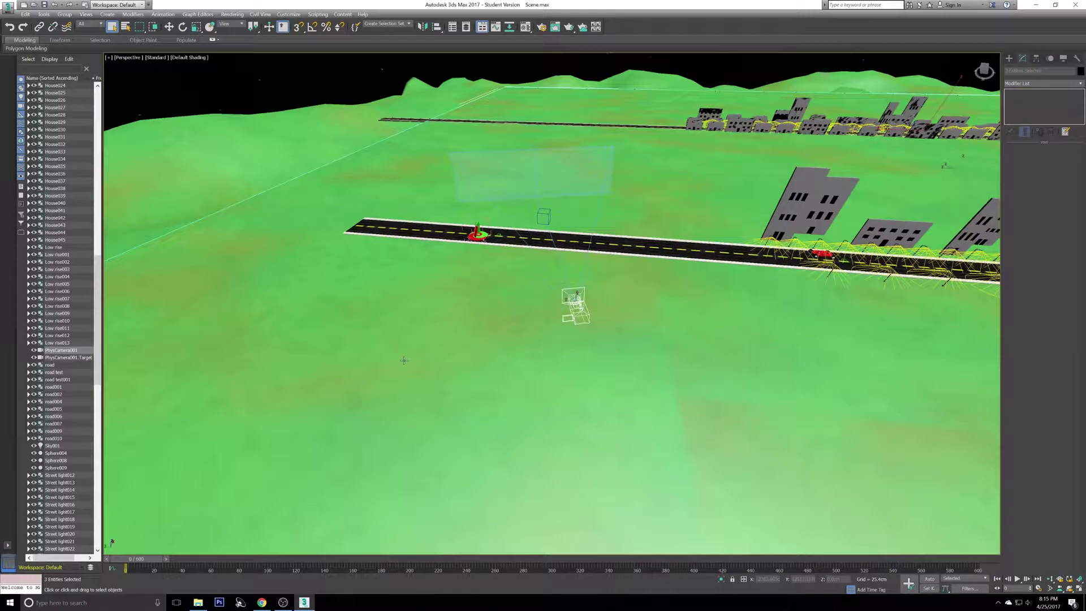
pyautogui.keyDown('alt'); pyautogui.click(506, 383); pyautogui.keyUp('alt')
pyautogui.moveTo(487, 343); pyautogui.dragTo(465, 315, button='middle')
pyautogui.scroll(-4, 388, 266)
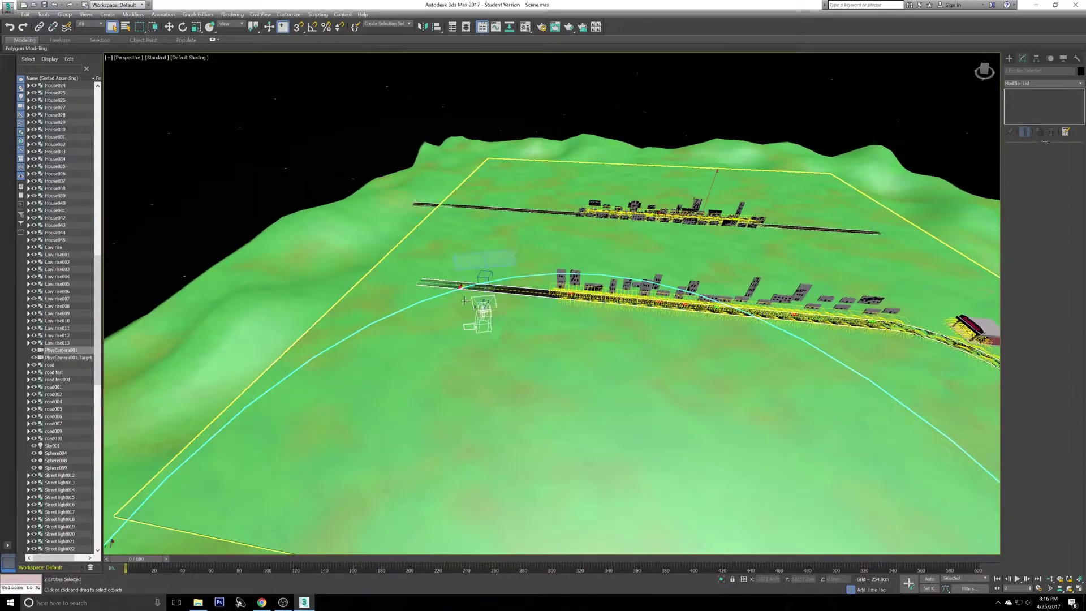
pyautogui.scroll(5, 463, 308)
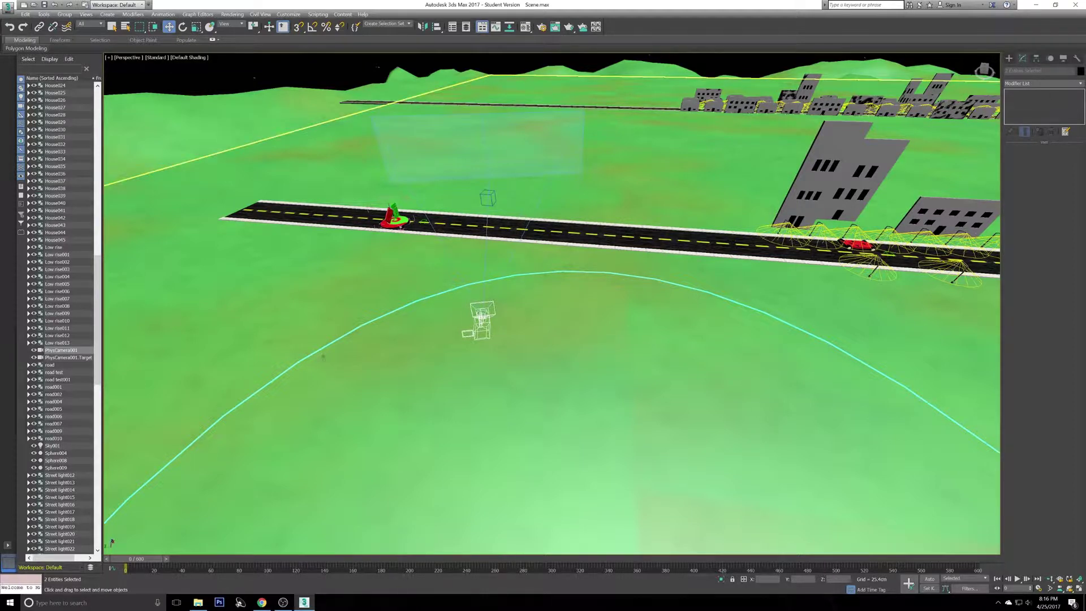
pyautogui.hotkey('ctrl', 'z')
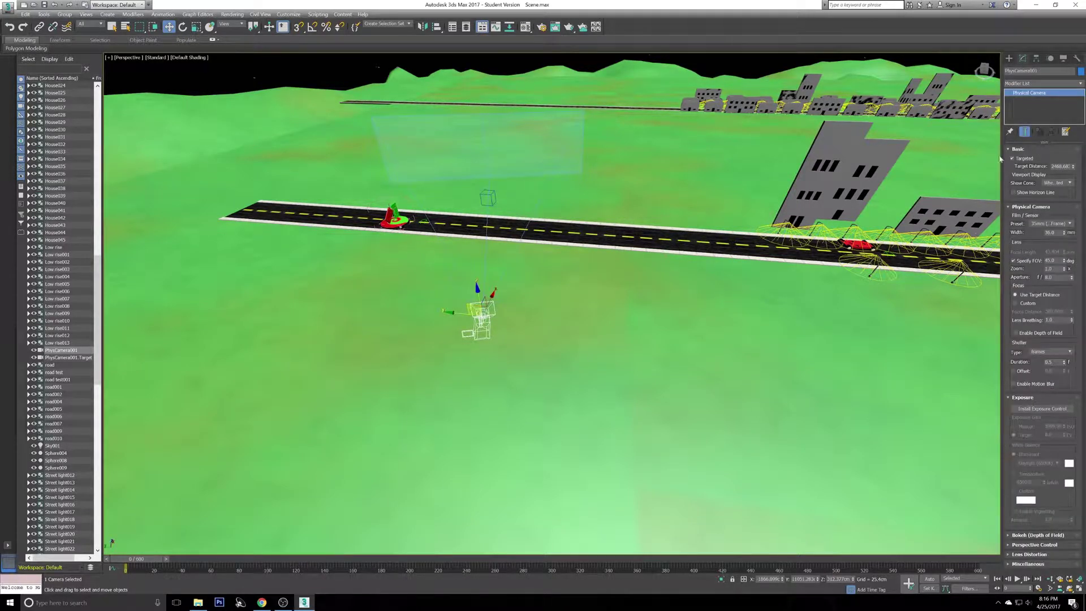
pyautogui.moveTo(453, 310); pyautogui.dragTo(484, 179)
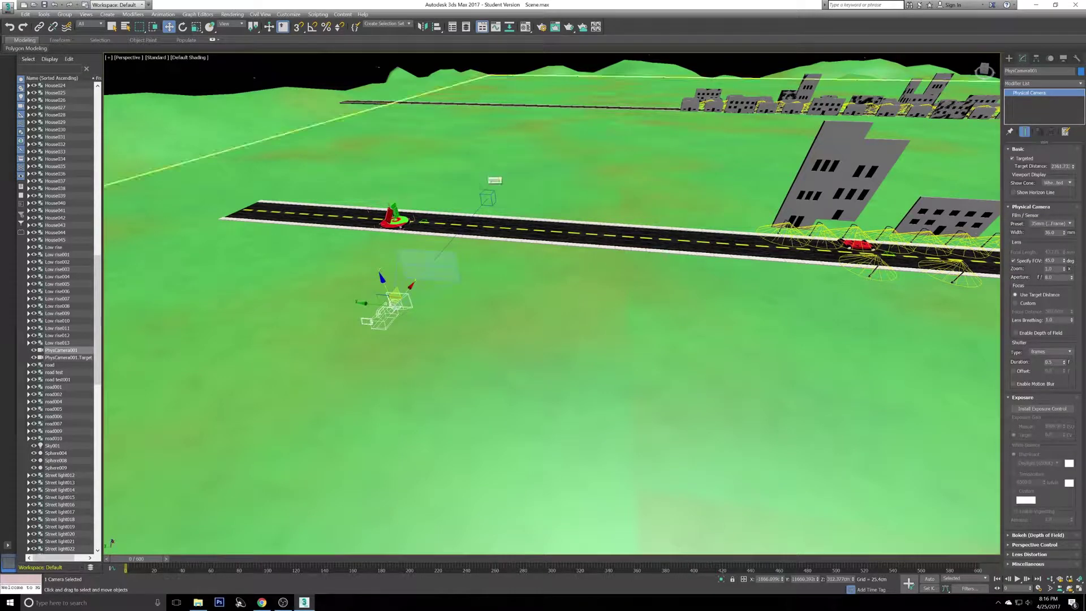
# Step: Switch to the four-viewport layout and raise the physical camera while shifting it along the road past the red and green vehicle
pyautogui.hotkey('alt', 'w')
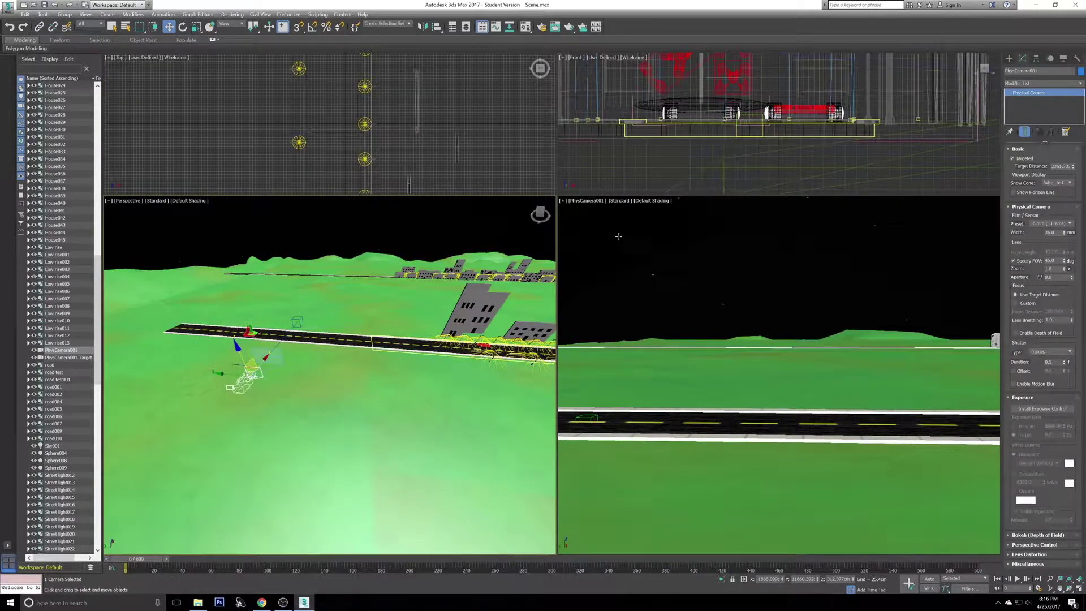
pyautogui.moveTo(247, 367); pyautogui.dragTo(288, 335)
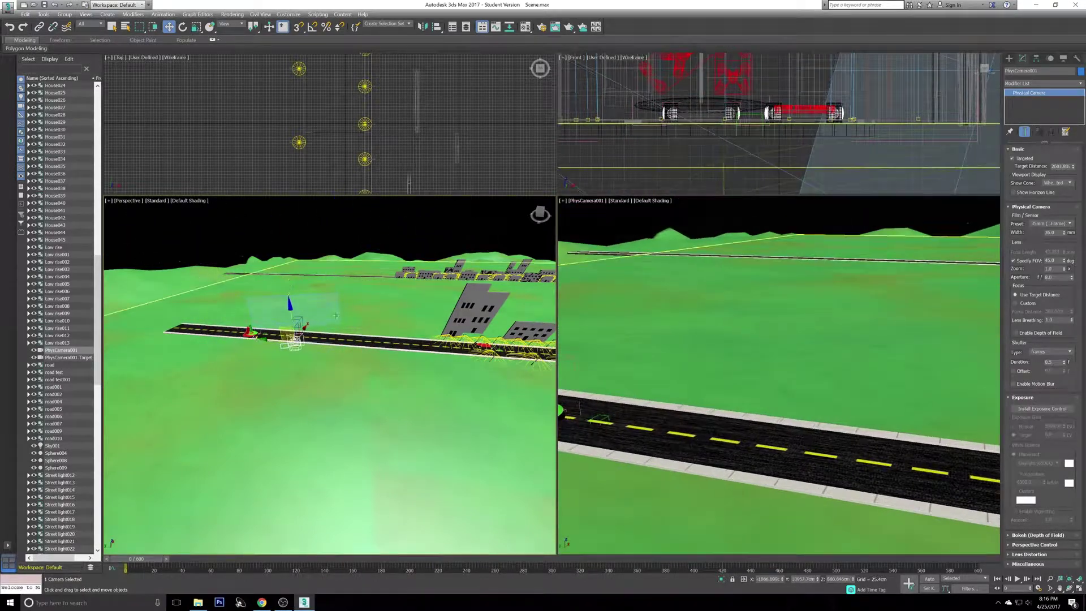
pyautogui.keyDown('alt'); pyautogui.moveTo(336, 315); pyautogui.dragTo(311, 322, button='middle'); pyautogui.keyUp('alt')
pyautogui.click(303, 316)
pyautogui.click(299, 303)
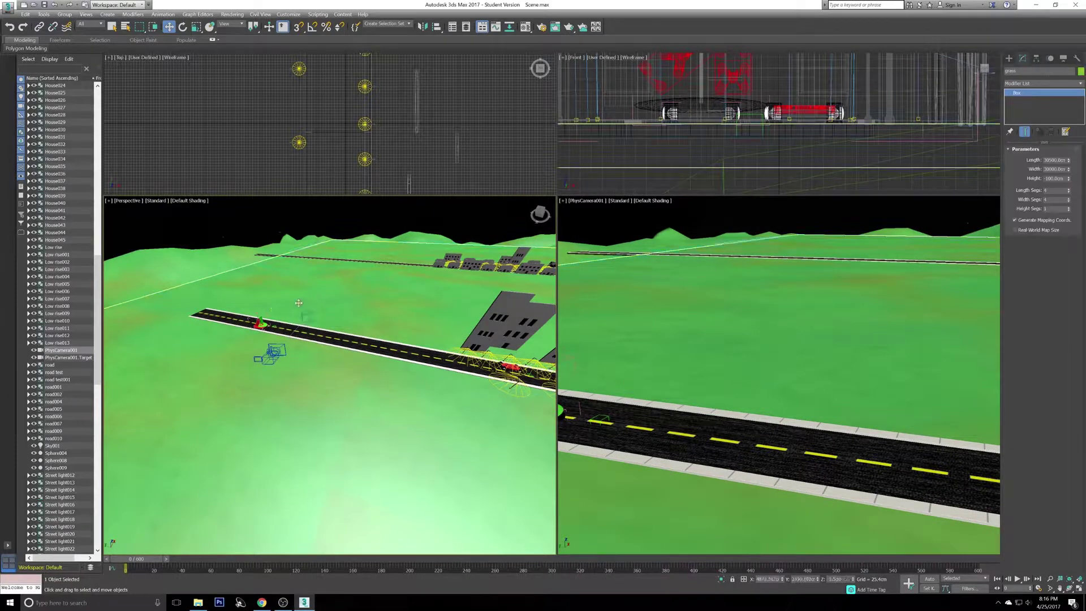
pyautogui.moveTo(299, 302); pyautogui.dragTo(366, 262)
pyautogui.hotkey('ctrl', 'z')
pyautogui.click(302, 314)
pyautogui.moveTo(303, 313); pyautogui.dragTo(364, 317)
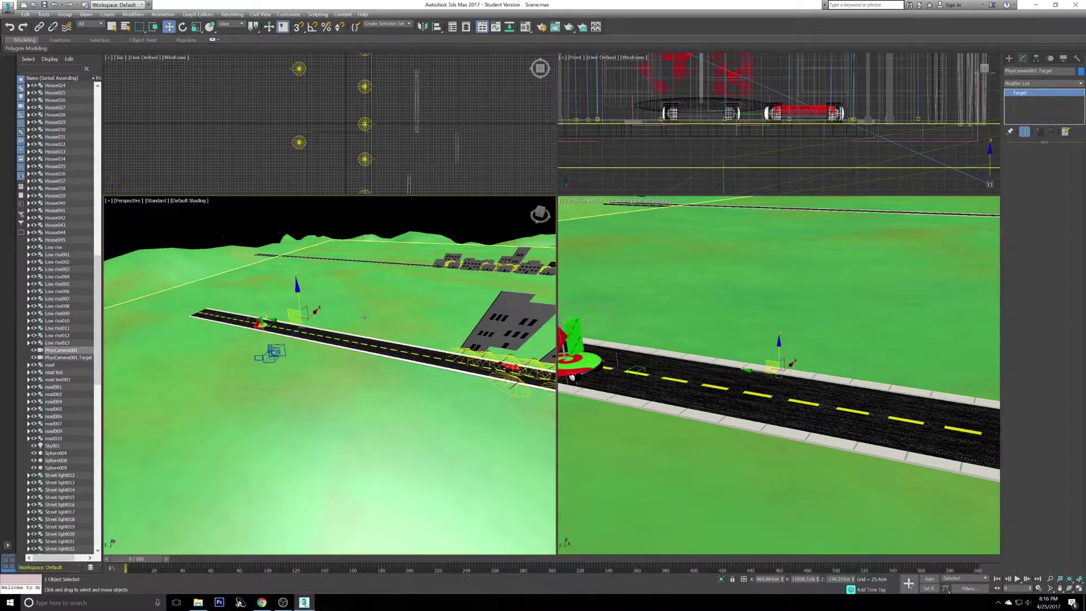
pyautogui.keyDown('alt'); pyautogui.moveTo(365, 318); pyautogui.dragTo(267, 326, button='middle'); pyautogui.keyUp('alt')
pyautogui.hotkey('ctrl', 'z')
pyautogui.hotkey('ctrl', 'z')
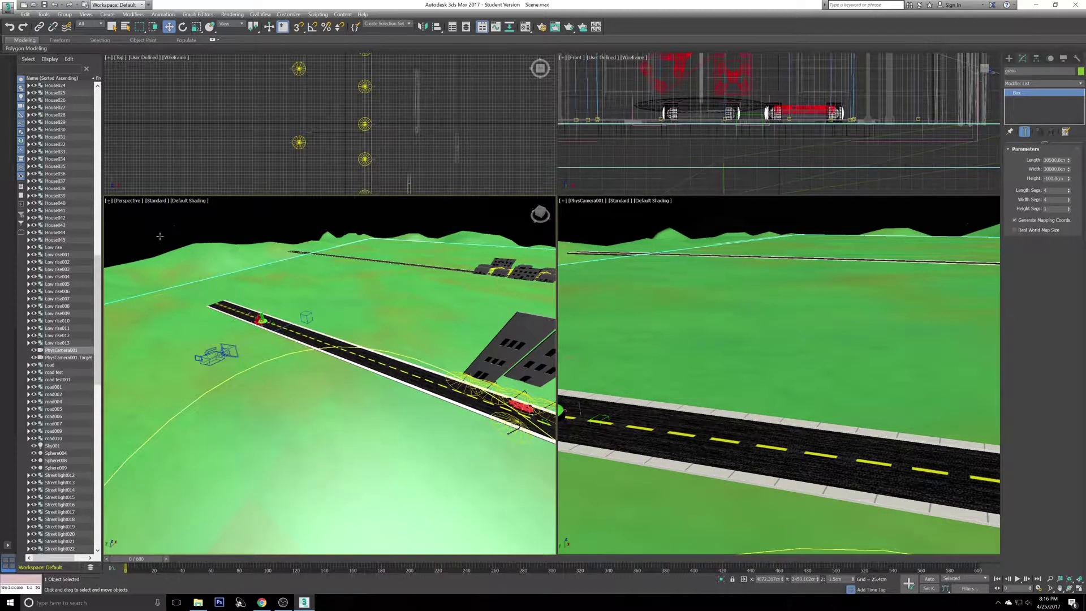
# Step: Return to the enlarged perspective view, select the physical camera's target and lower it closer to the ground
pyautogui.keyDown('alt'); pyautogui.moveTo(210, 332); pyautogui.dragTo(288, 279, button='middle'); pyautogui.keyUp('alt')
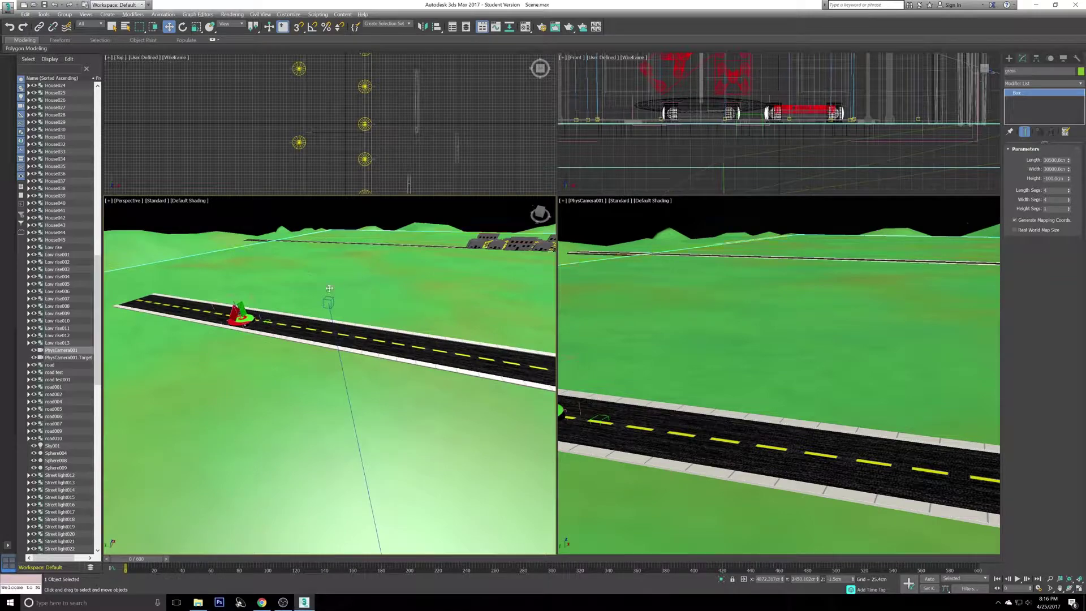
pyautogui.hotkey('alt', 'w')
pyautogui.keyDown('alt'); pyautogui.moveTo(370, 327); pyautogui.dragTo(331, 238, button='middle'); pyautogui.keyUp('alt')
pyautogui.moveTo(445, 334); pyautogui.dragTo(442, 244, button='middle')
pyautogui.scroll(-3, 442, 243)
pyautogui.moveTo(391, 340); pyautogui.dragTo(621, 344, button='middle')
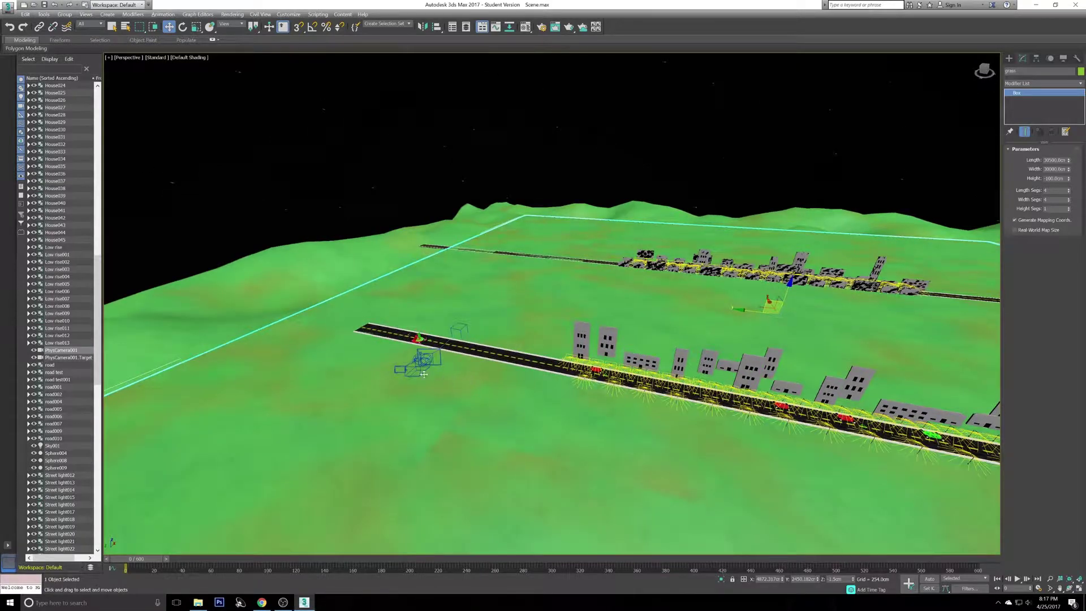
pyautogui.scroll(4, 424, 374)
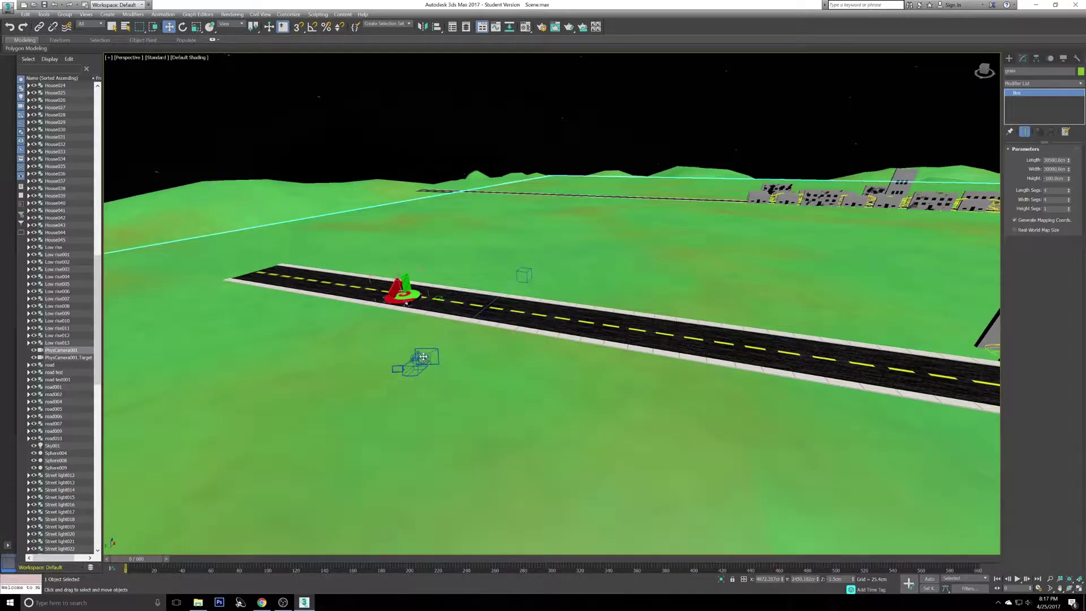
pyautogui.click(524, 275)
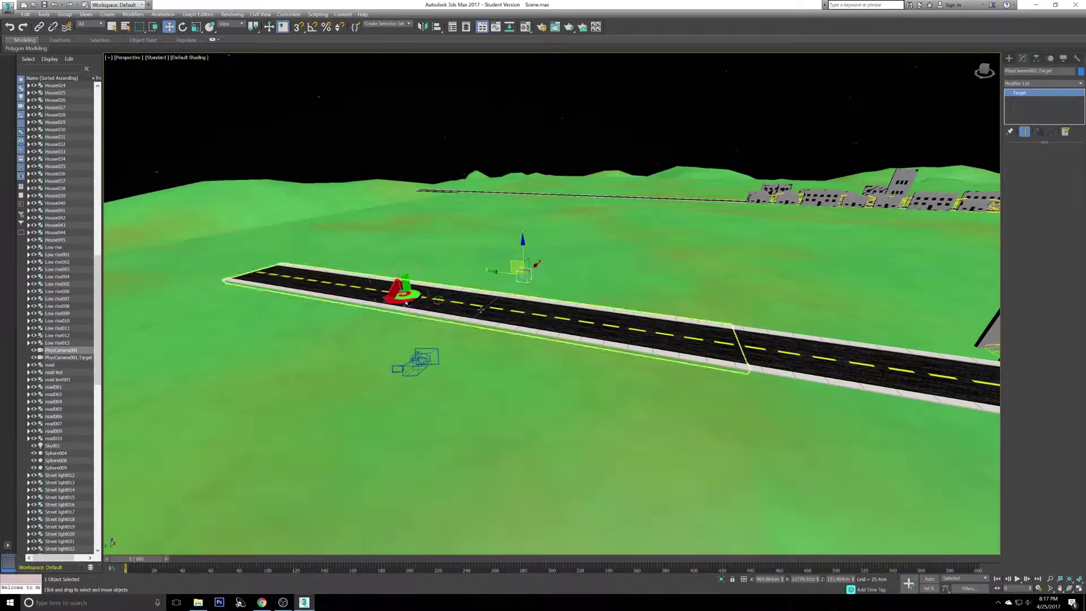
pyautogui.keyDown('alt'); pyautogui.moveTo(465, 314); pyautogui.dragTo(521, 261, button='middle'); pyautogui.keyUp('alt')
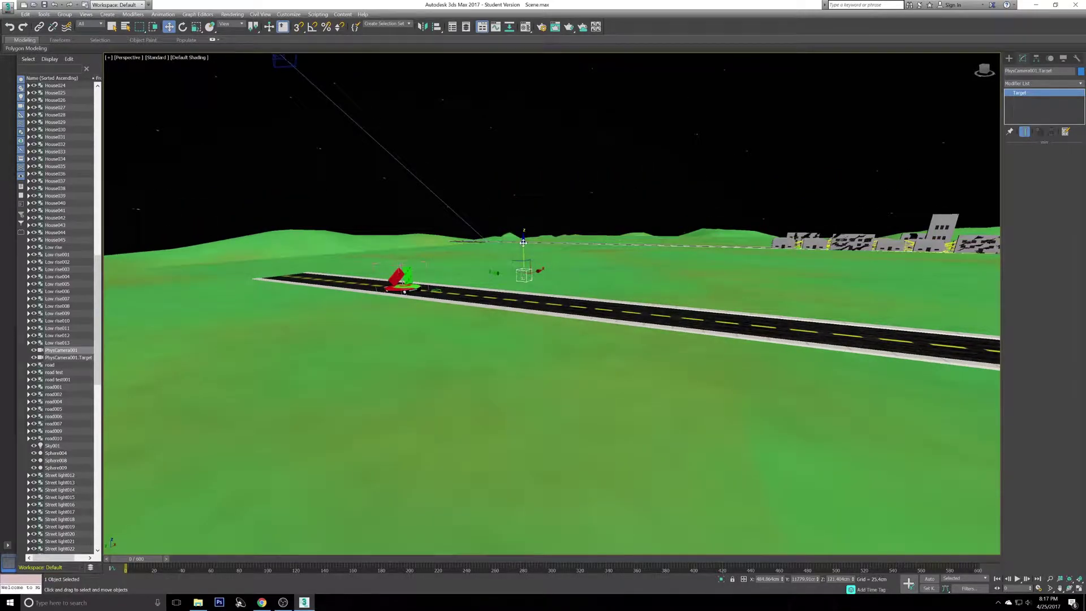
pyautogui.moveTo(524, 258); pyautogui.dragTo(525, 252)
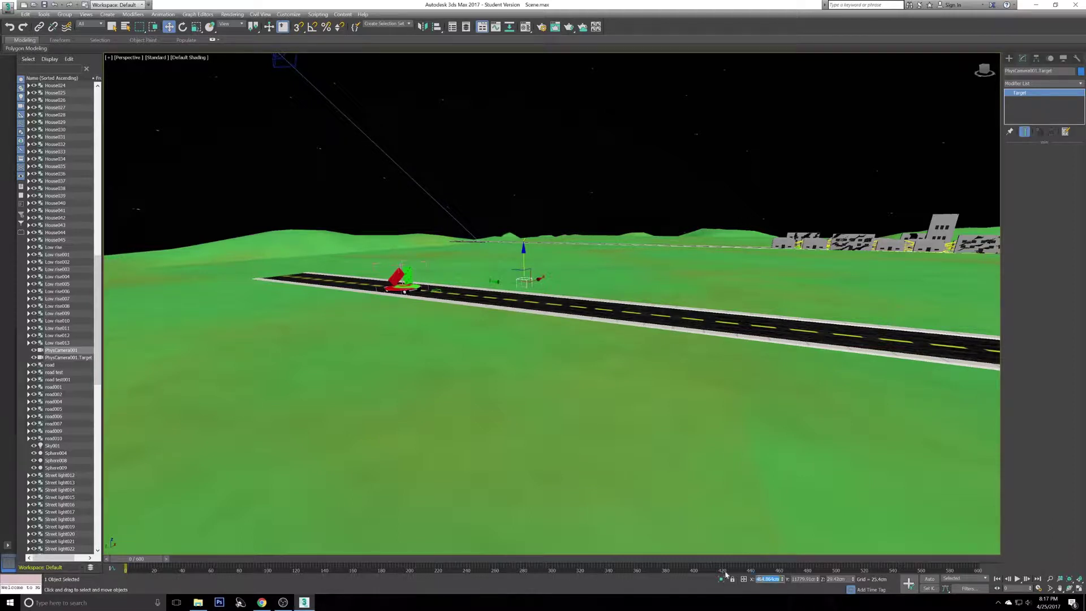
# Step: Enter exact X and Y coordinates for the camera target, rounding each to whole hundreds of centimetres
pyautogui.press('Tab')
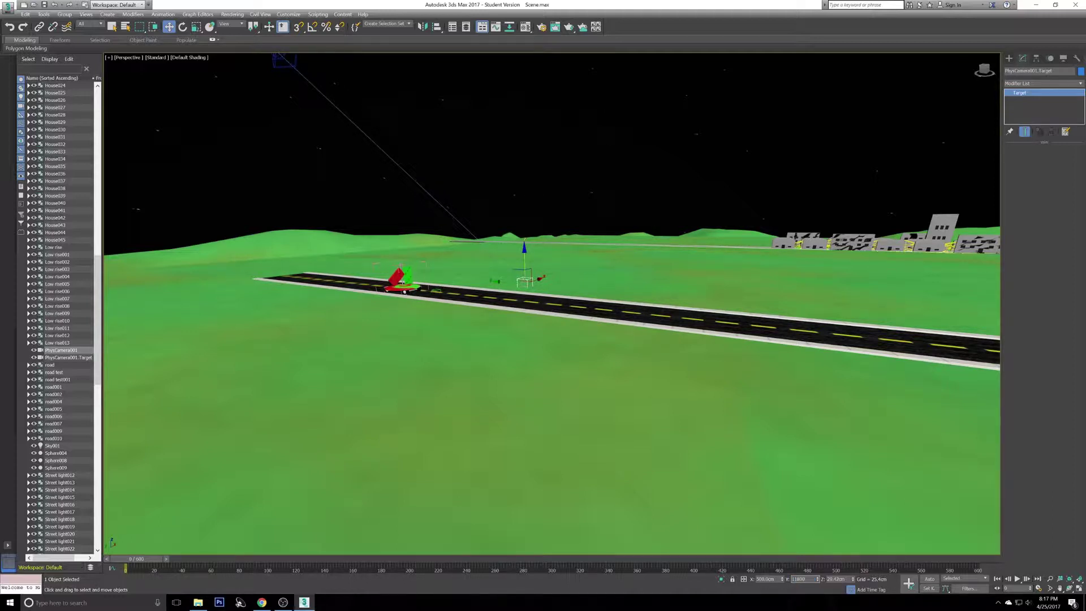
pyautogui.press('Return')
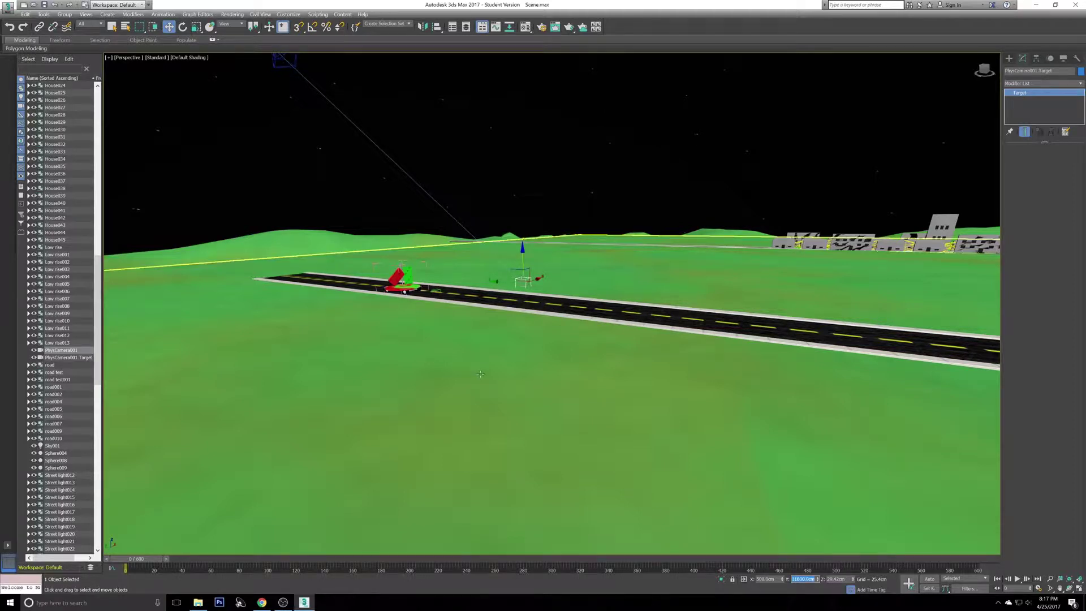
pyautogui.moveTo(475, 368); pyautogui.dragTo(555, 426, button='middle')
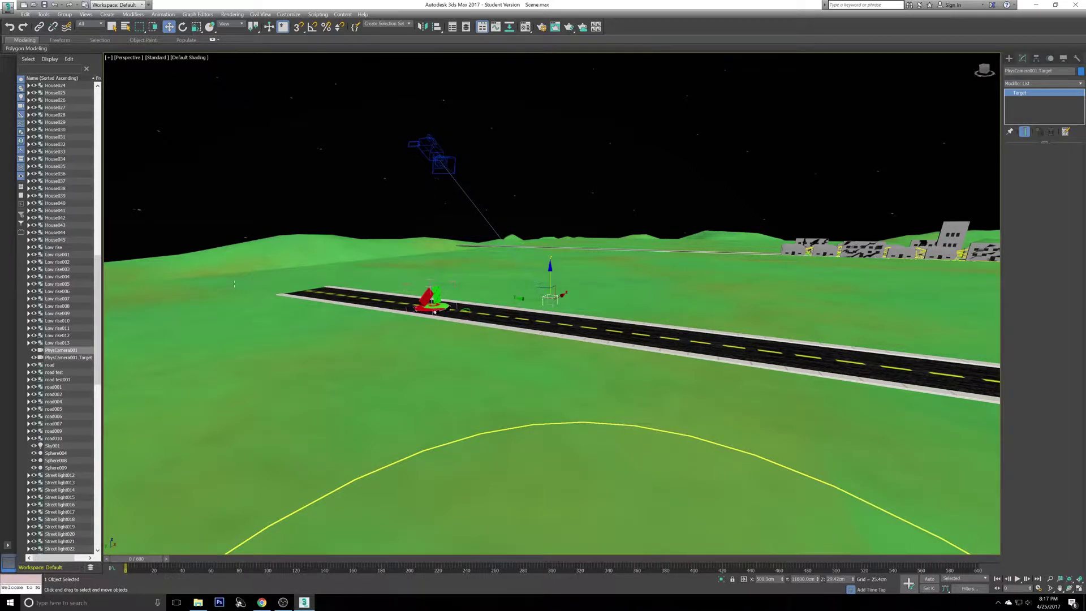
pyautogui.doubleClick(84, 352)
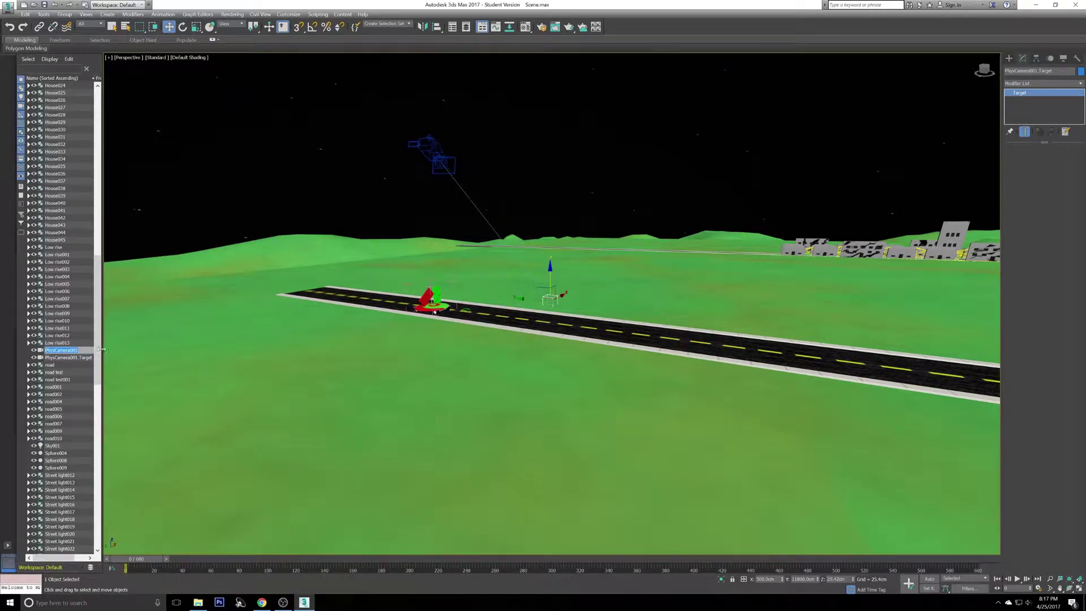
pyautogui.click(79, 350)
pyautogui.doubleClick(49, 358)
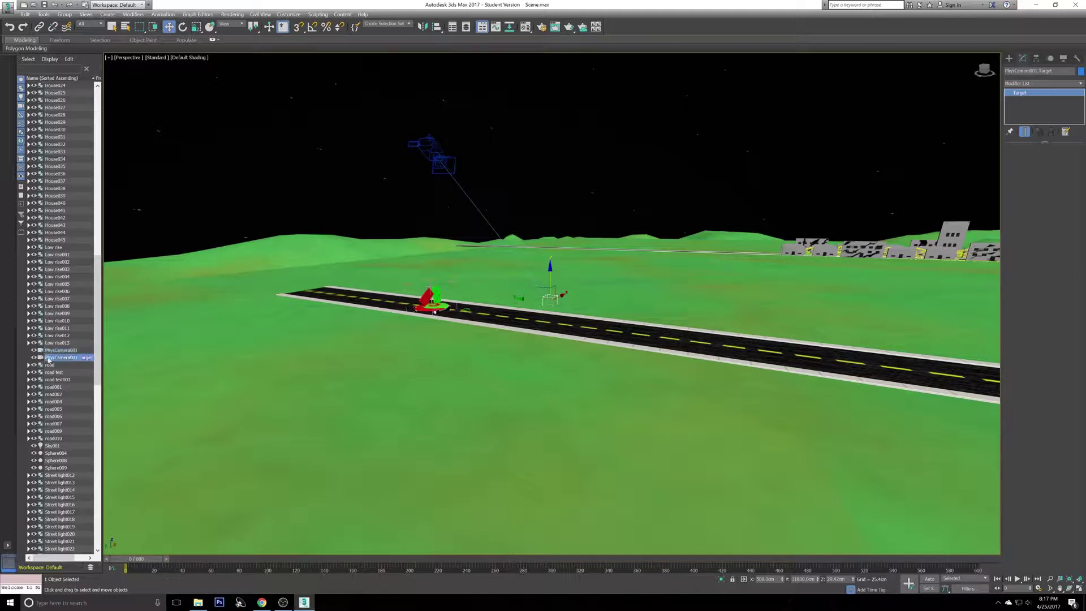
pyautogui.keyDown('alt'); pyautogui.moveTo(320, 225); pyautogui.dragTo(335, 232, button='middle'); pyautogui.keyUp('alt')
pyautogui.press('q')
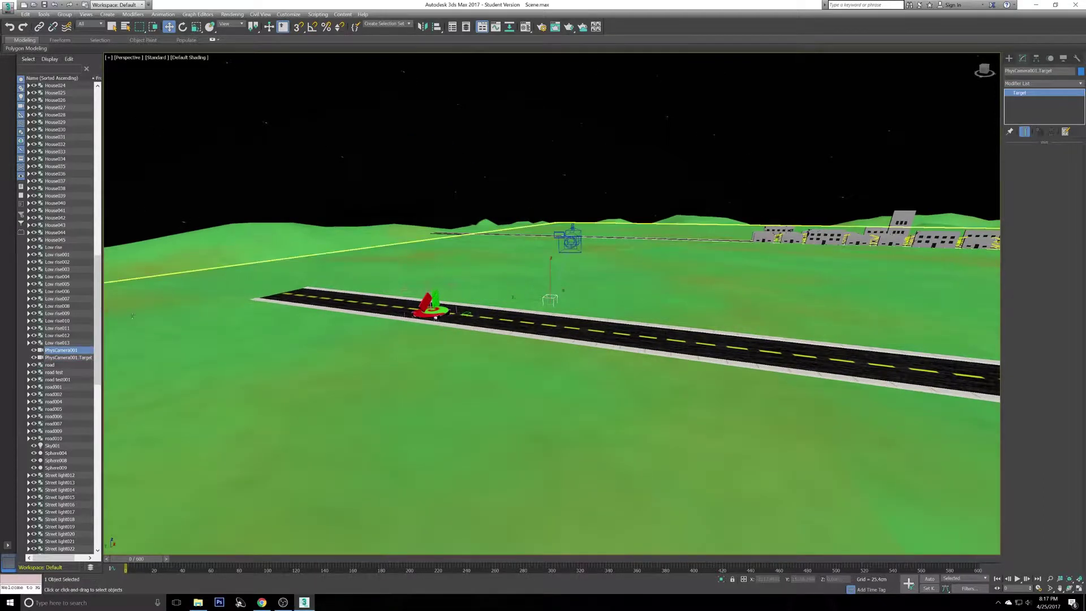
pyautogui.click(65, 358)
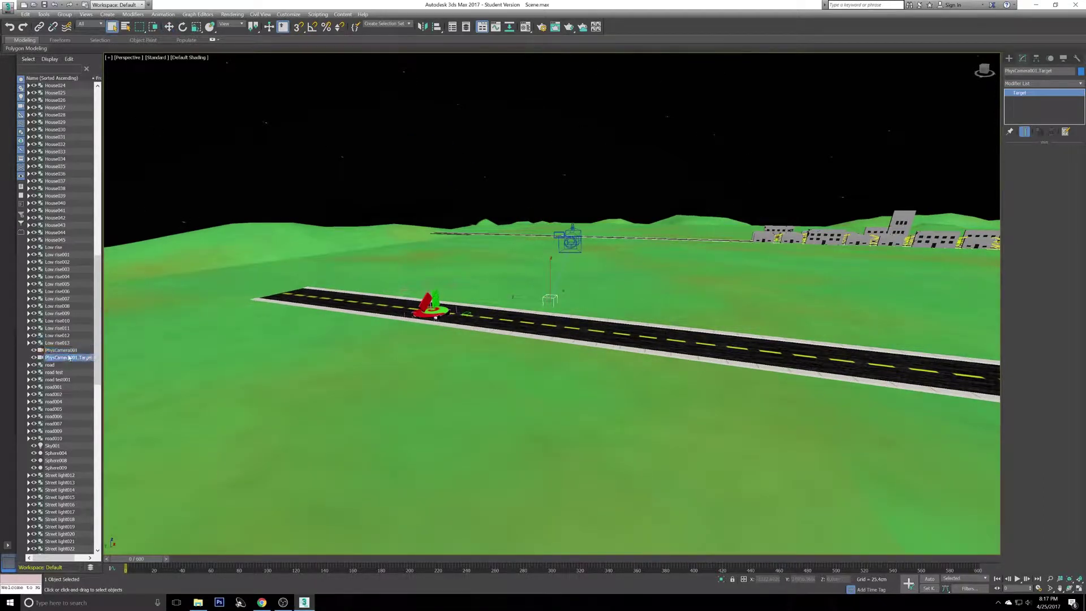
pyautogui.click(71, 351)
pyautogui.press('w')
pyautogui.moveTo(481, 279)
pyautogui.keyDown('alt'); pyautogui.mouseDown(button='middle')
pyautogui.moveTo(490, 323)
pyautogui.moveTo(492, 274)
pyautogui.mouseUp(button='middle'); pyautogui.keyUp('alt')
pyautogui.click(499, 349)
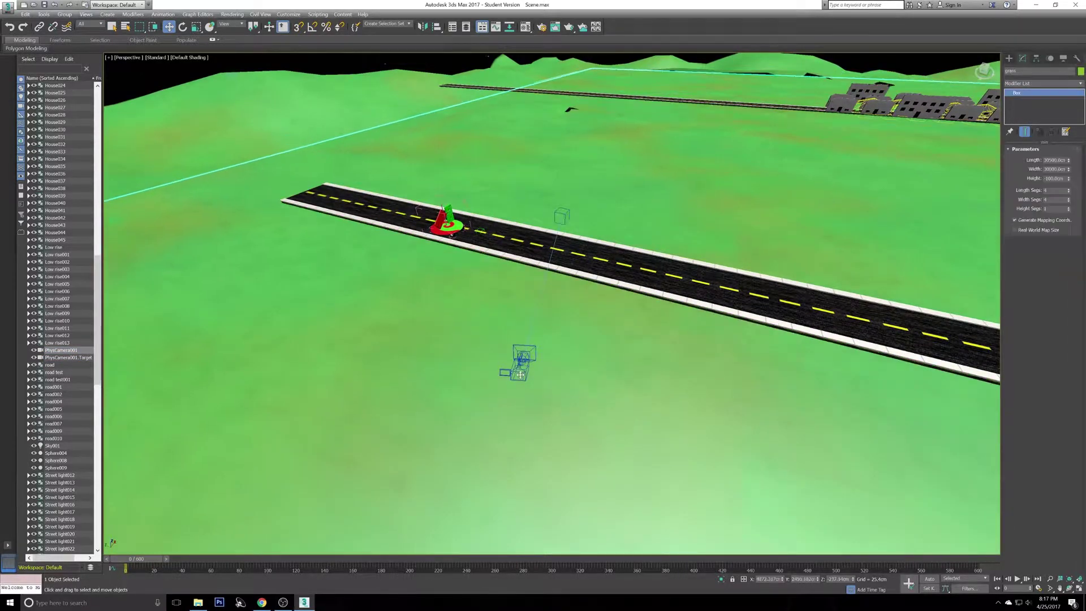
# Step: Select only the physical camera, leaving out the ground, and move it back along the road toward its starting end
pyautogui.press('q')
pyautogui.moveTo(502, 356); pyautogui.dragTo(546, 397)
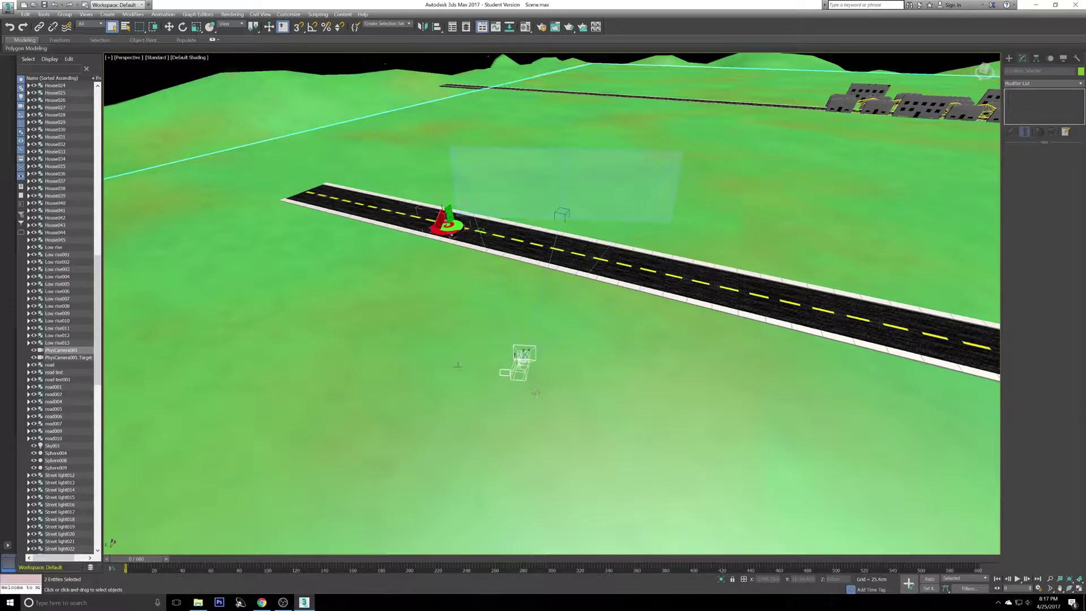
pyautogui.keyDown('alt'); pyautogui.click(420, 368); pyautogui.keyUp('alt')
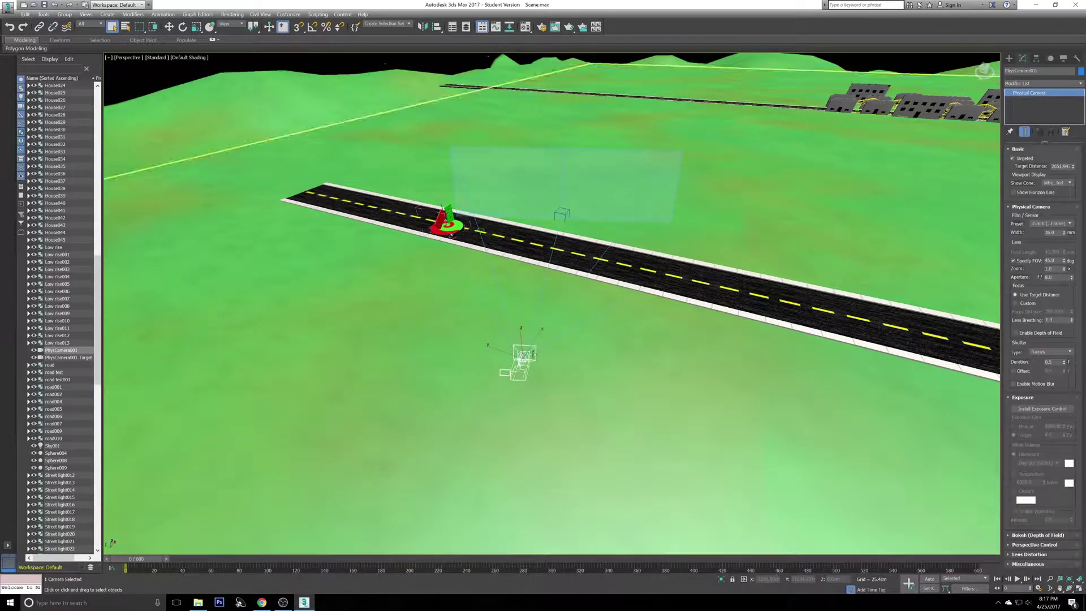
pyautogui.keyDown('alt'); pyautogui.moveTo(531, 356); pyautogui.dragTo(535, 353, button='middle'); pyautogui.keyUp('alt')
pyautogui.press('w')
pyautogui.moveTo(588, 297); pyautogui.dragTo(367, 240)
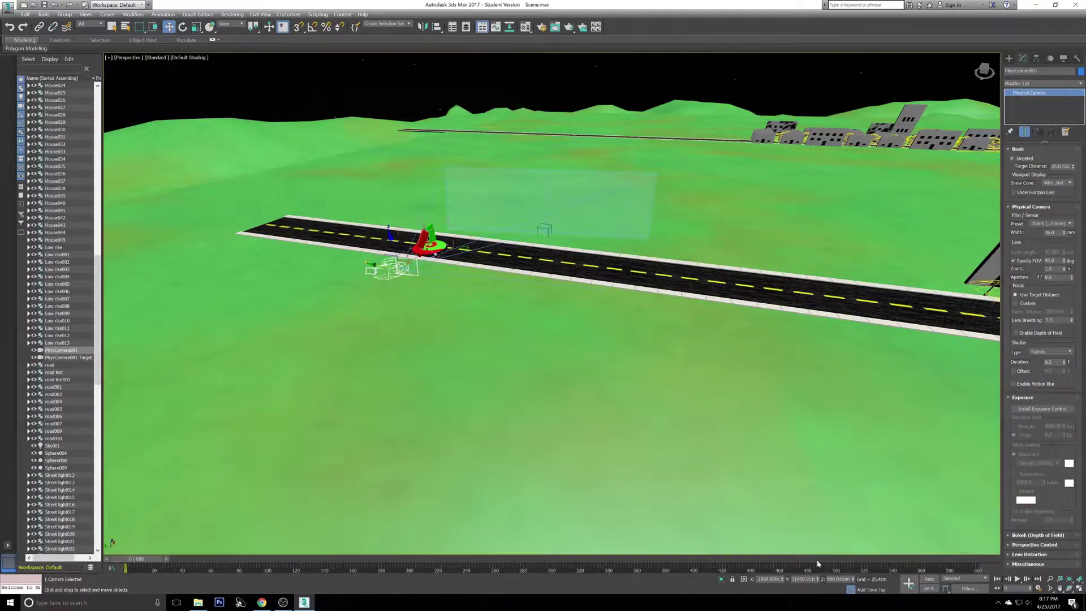
# Step: Set the physical camera's Z position to 24 cm so that it sits close to the ground
pyautogui.keyDown('alt'); pyautogui.moveTo(817, 564); pyautogui.dragTo(768, 564, button='middle'); pyautogui.keyUp('alt')
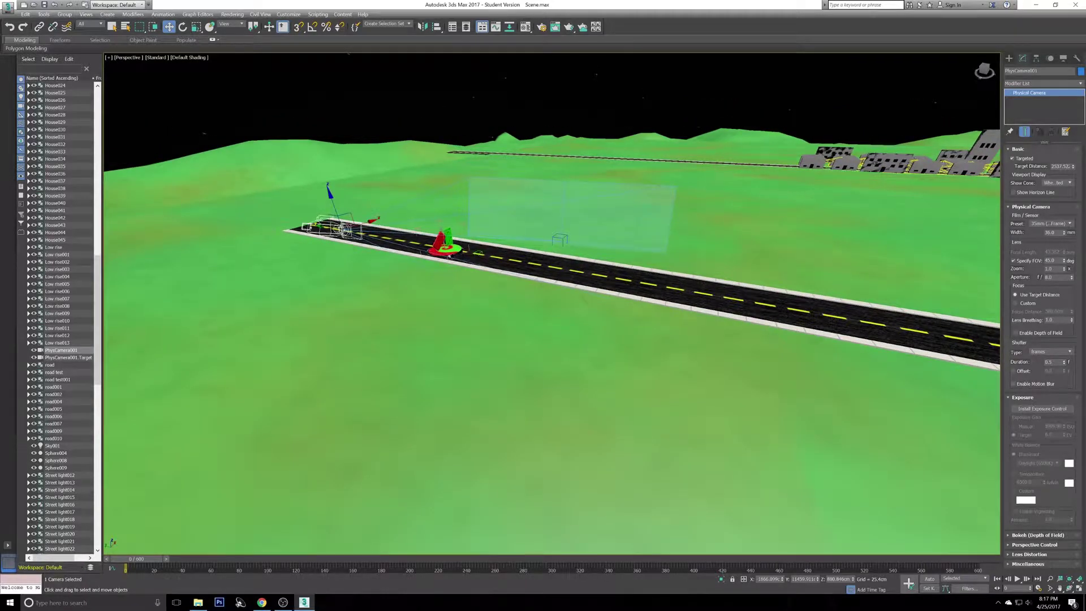
pyautogui.write('2400')
pyautogui.press('Return')
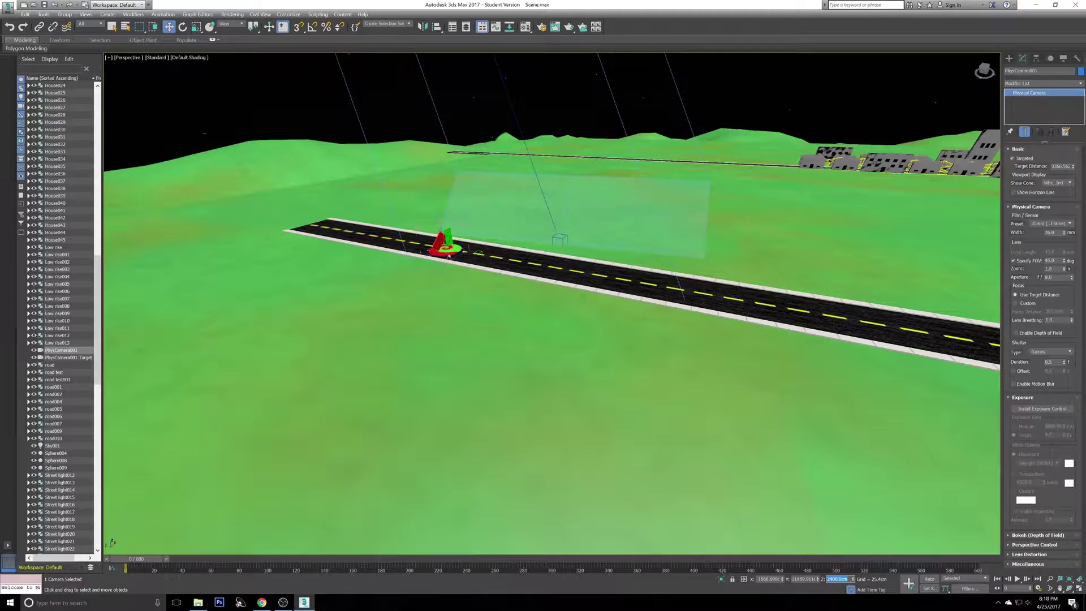
pyautogui.write('24')
pyautogui.press('Return')
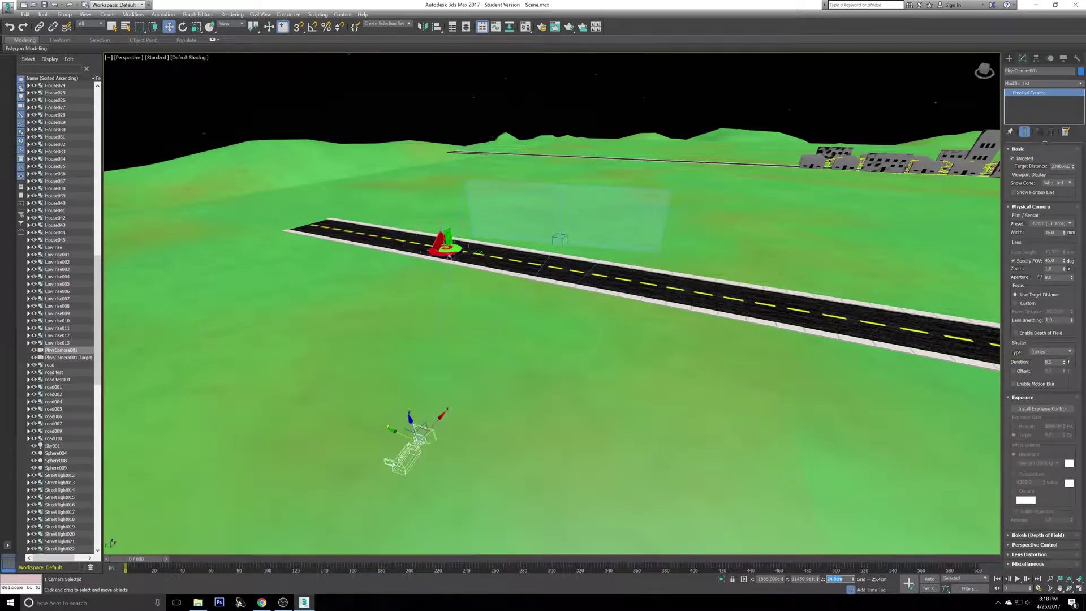
pyautogui.keyDown('alt'); pyautogui.moveTo(614, 537); pyautogui.dragTo(605, 498, button='middle'); pyautogui.keyUp('alt')
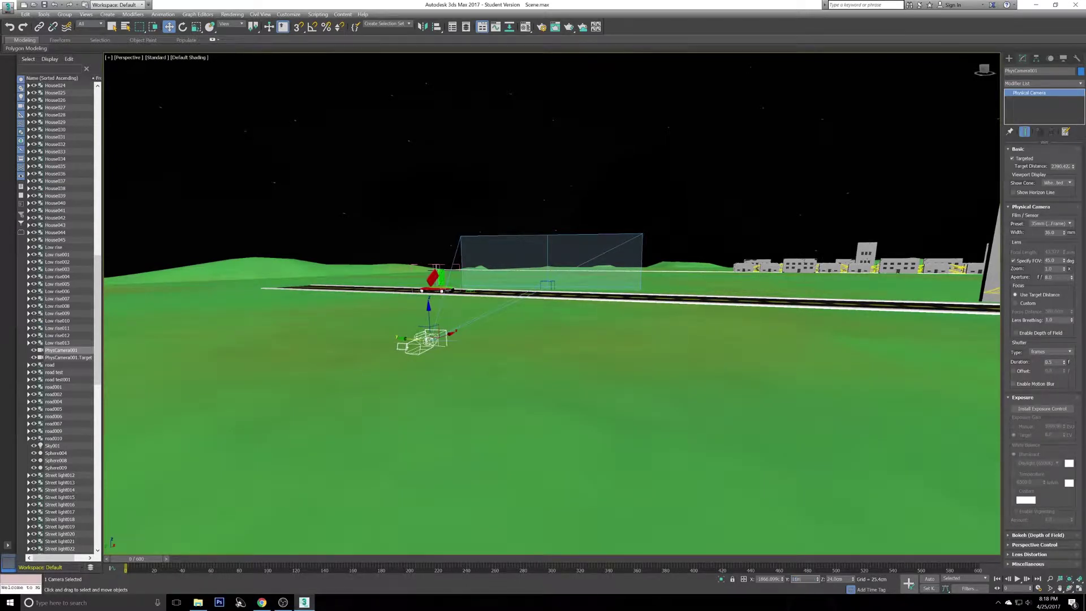
# Step: Try an exact Y coordinate for the physical camera and undo the resulting move
pyautogui.press('Return')
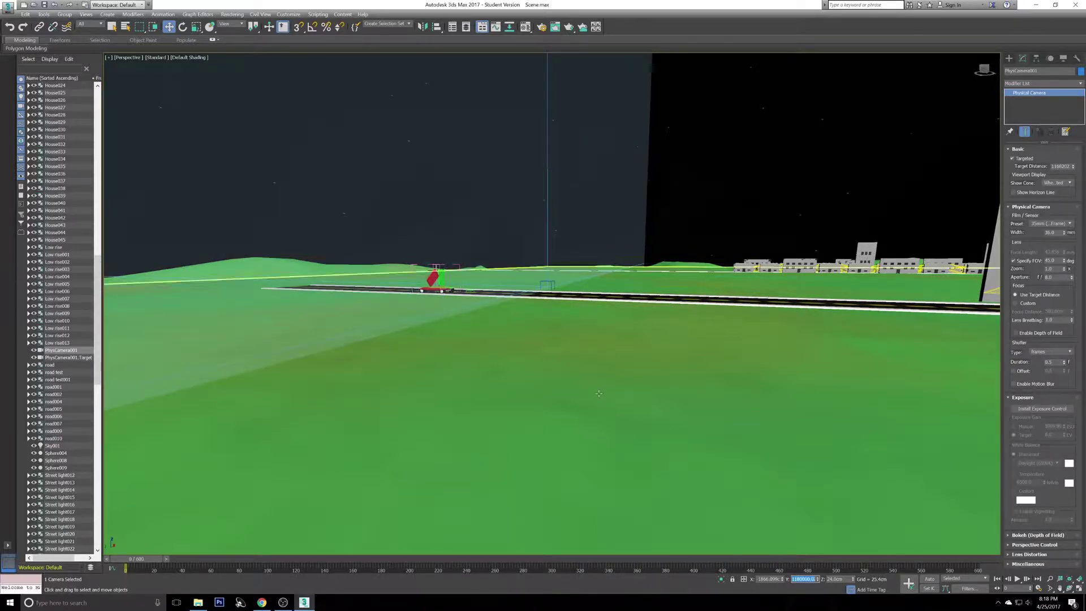
pyautogui.scroll(-5, 605, 395)
pyautogui.scroll(1, 605, 401)
pyautogui.scroll(5, 605, 401)
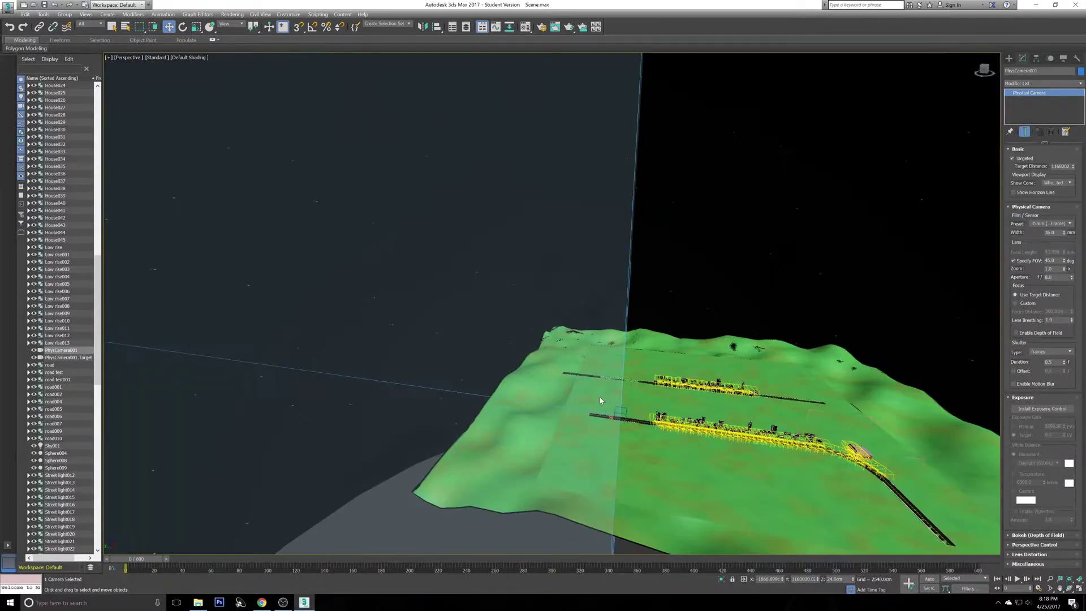
pyautogui.hotkey('ctrl', 'z')
# Step: Select the physical camera's target near the road to check its coordinates
pyautogui.keyDown('alt'); pyautogui.moveTo(600, 397); pyautogui.dragTo(557, 362, button='middle'); pyautogui.keyUp('alt')
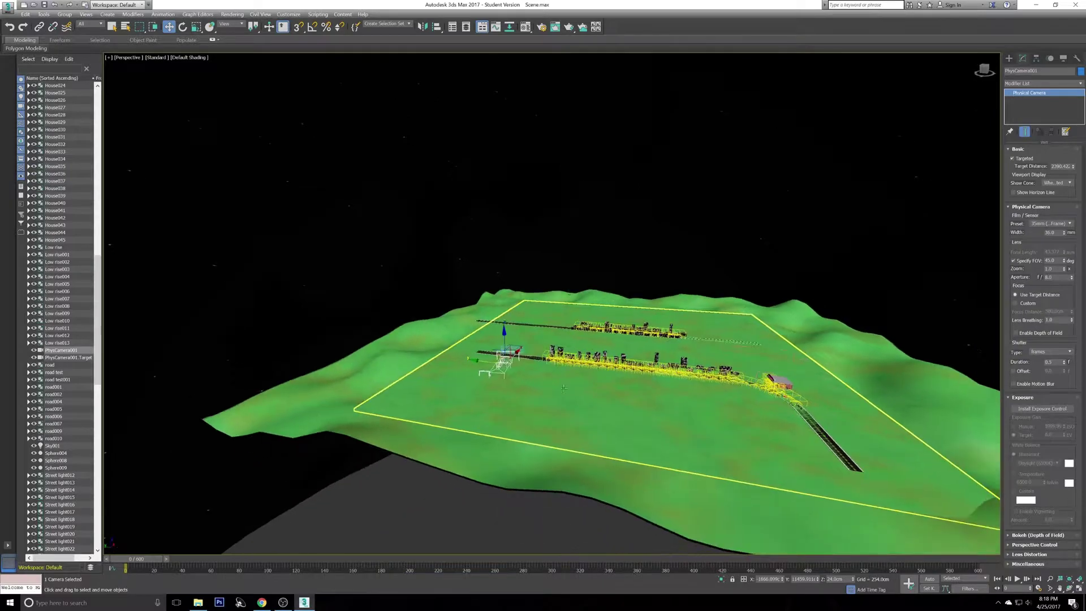
pyautogui.scroll(3, 552, 362)
pyautogui.scroll(1, 427, 349)
pyautogui.scroll(5, 535, 340)
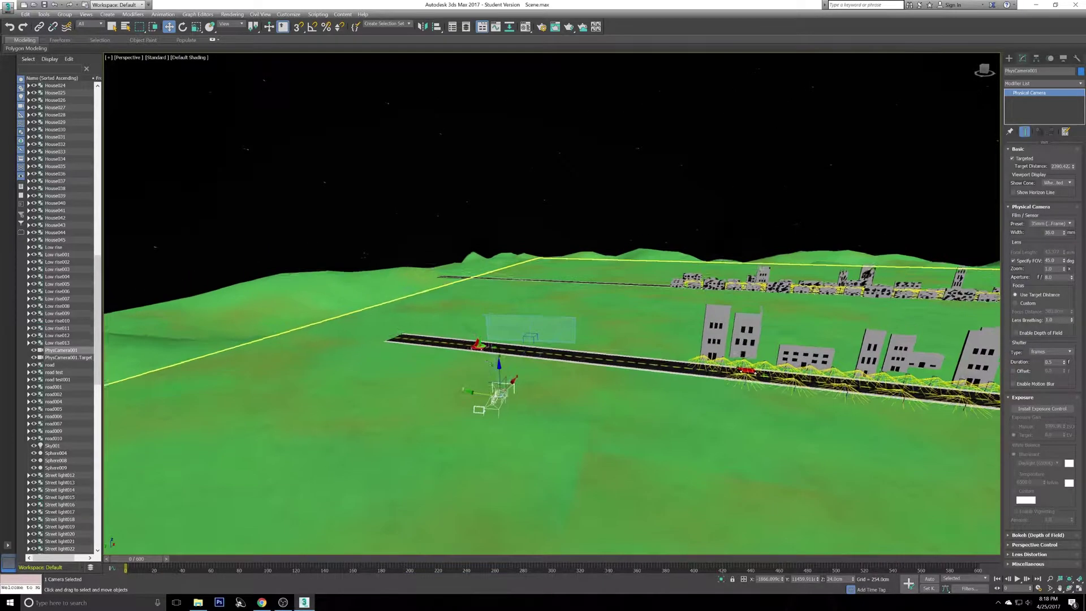
pyautogui.click(535, 328)
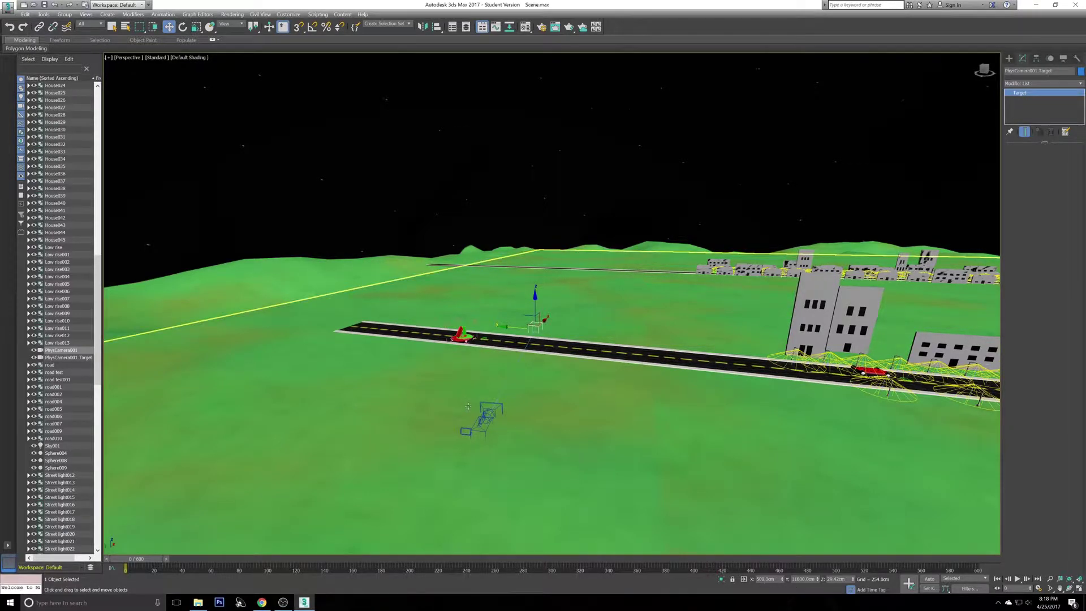
pyautogui.keyDown('alt'); pyautogui.moveTo(535, 317); pyautogui.dragTo(551, 346, button='middle'); pyautogui.keyUp('alt')
# Step: Select only the physical camera, leaving out the ground, and shift it along the road toward the domino vehicle
pyautogui.press('q')
pyautogui.click(518, 469)
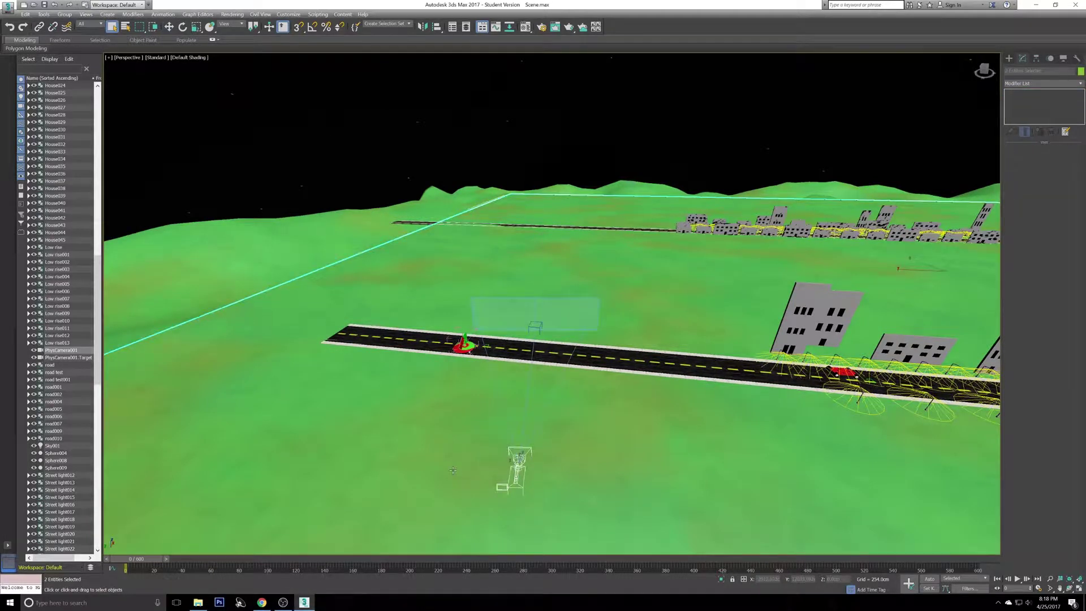
pyautogui.click(516, 462)
pyautogui.press('w')
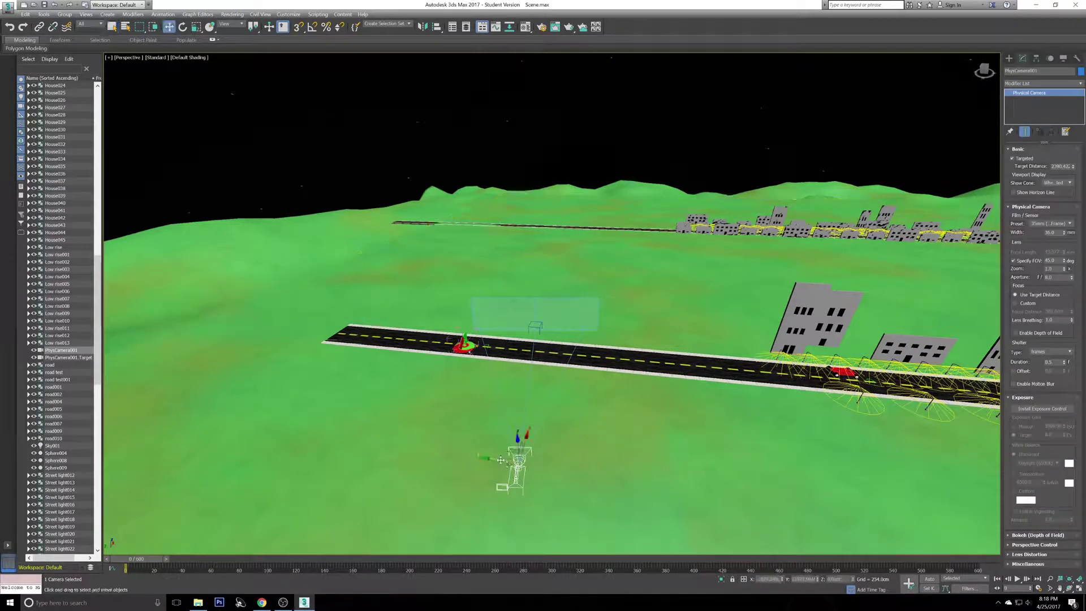
pyautogui.moveTo(490, 457); pyautogui.dragTo(441, 445)
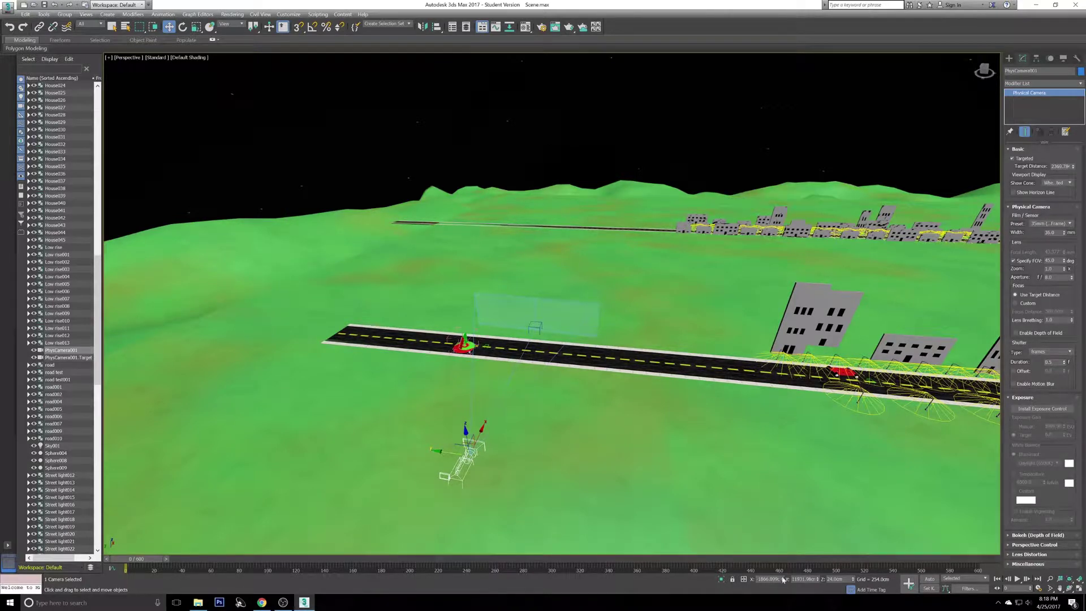
# Step: Move the physical camera closer to the road, level with its target at about Y 11,799 cm, and check the camera view
pyautogui.keyDown('alt'); pyautogui.moveTo(538, 397); pyautogui.dragTo(532, 371, button='middle'); pyautogui.keyUp('alt')
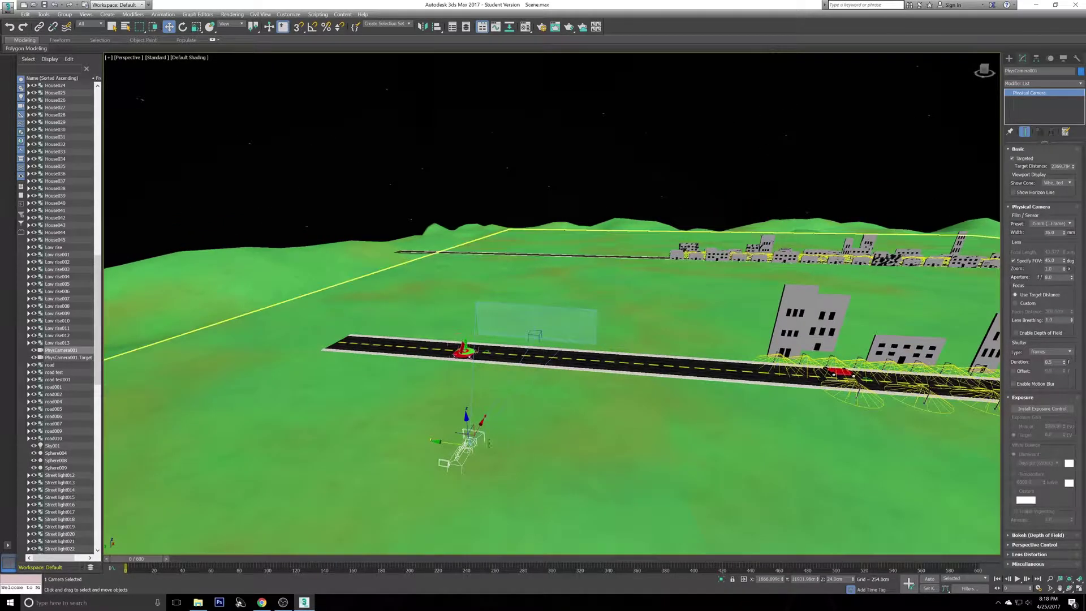
pyautogui.moveTo(439, 441); pyautogui.dragTo(540, 350)
pyautogui.keyDown('alt'); pyautogui.moveTo(540, 357); pyautogui.dragTo(528, 351, button='middle'); pyautogui.keyUp('alt')
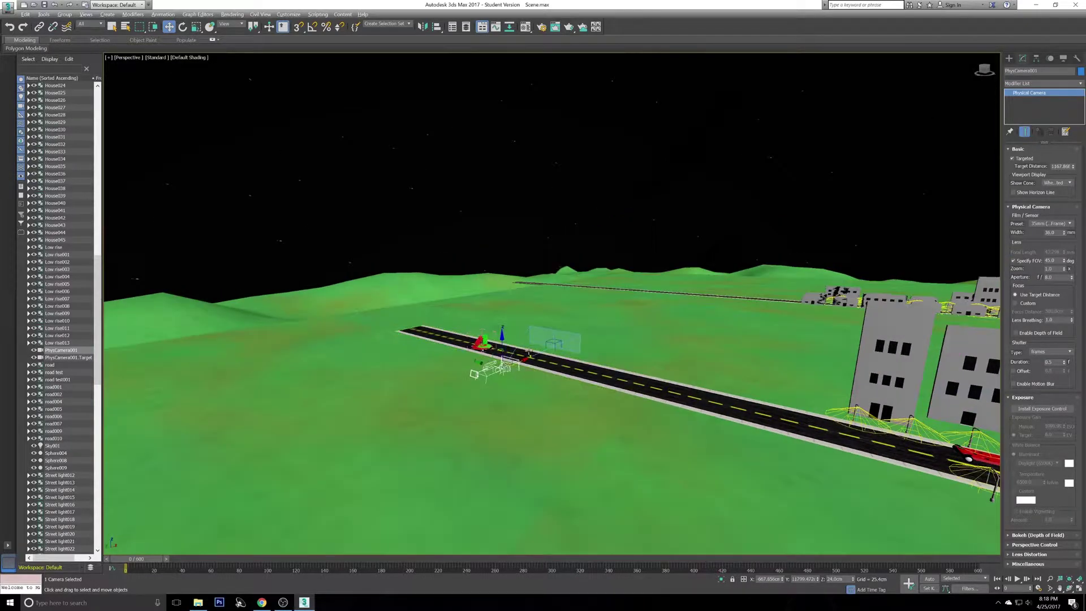
pyautogui.hotkey('alt', 'w')
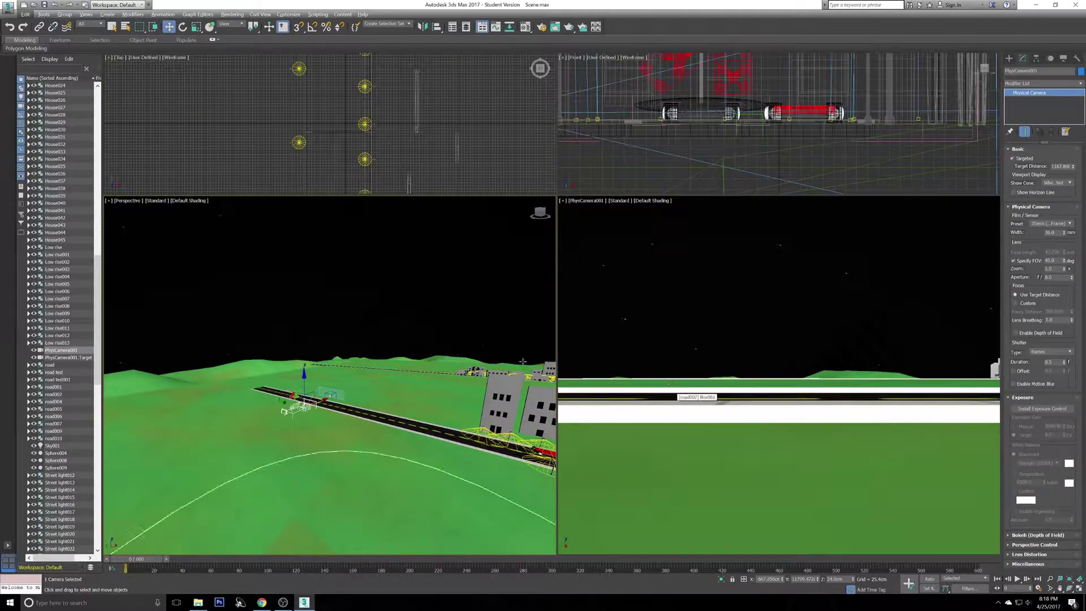
pyautogui.hotkey('alt', 'w')
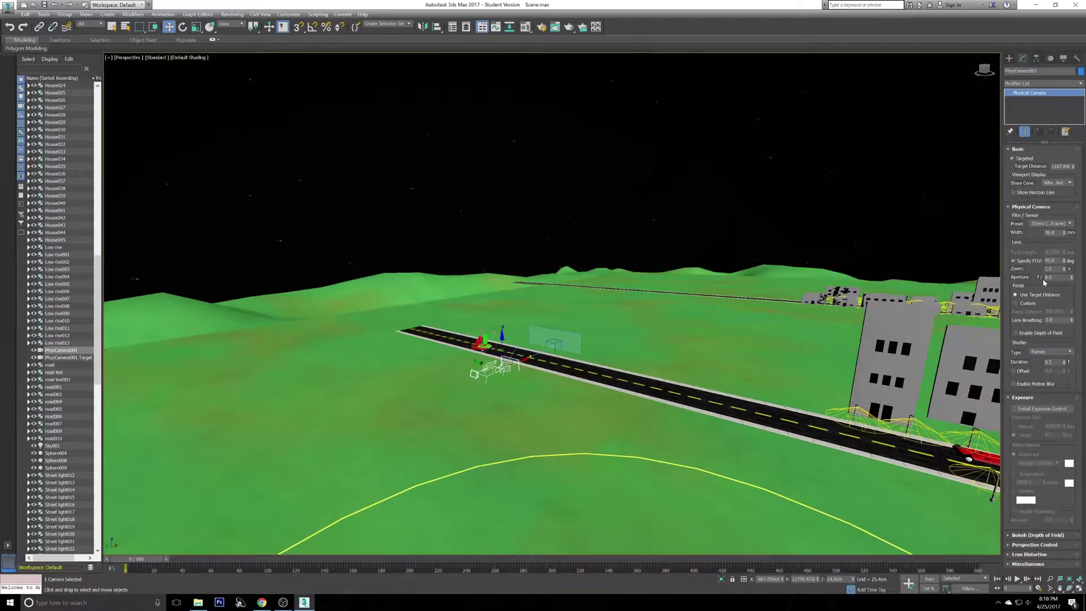
# Step: Increase the physical camera's film width and field of view, and raise the camera to a height of about 97 cm
pyautogui.click(1065, 233)
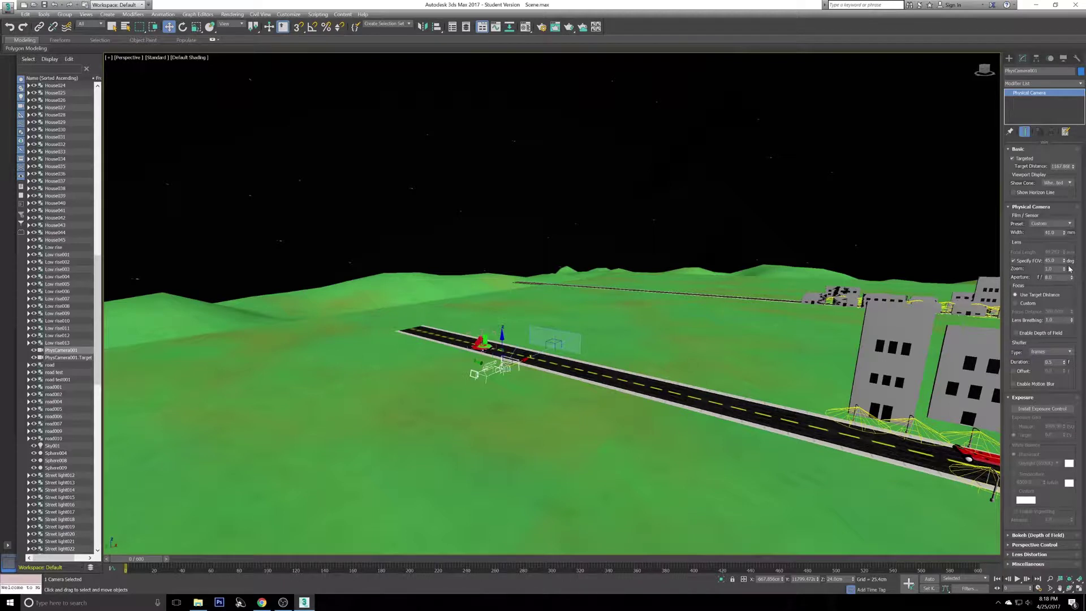
pyautogui.moveTo(1066, 260); pyautogui.dragTo(1064, 249)
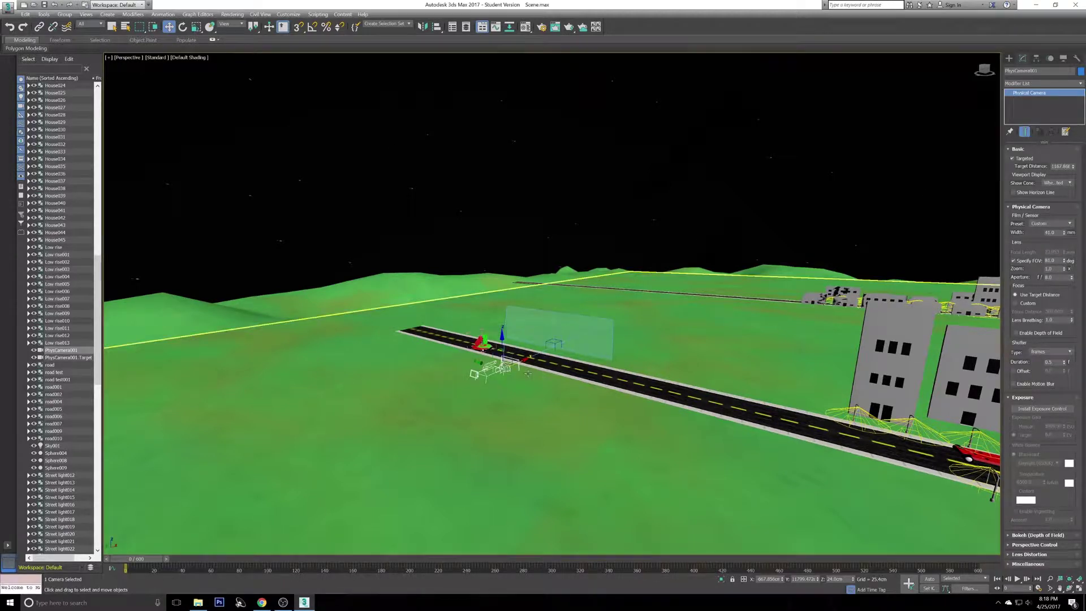
pyautogui.scroll(4, 498, 371)
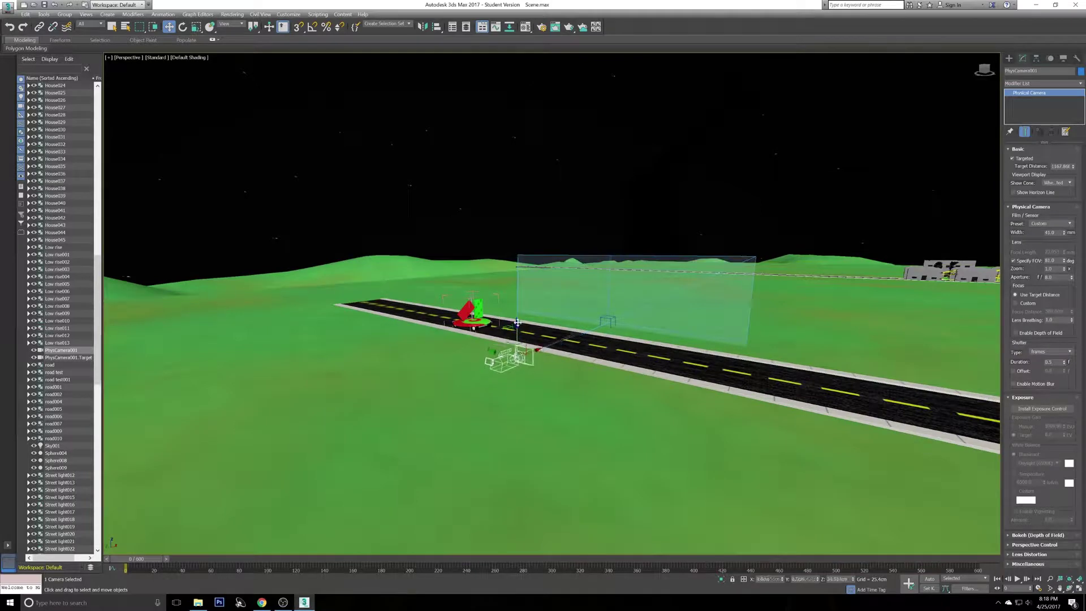
pyautogui.scroll(3, 554, 345)
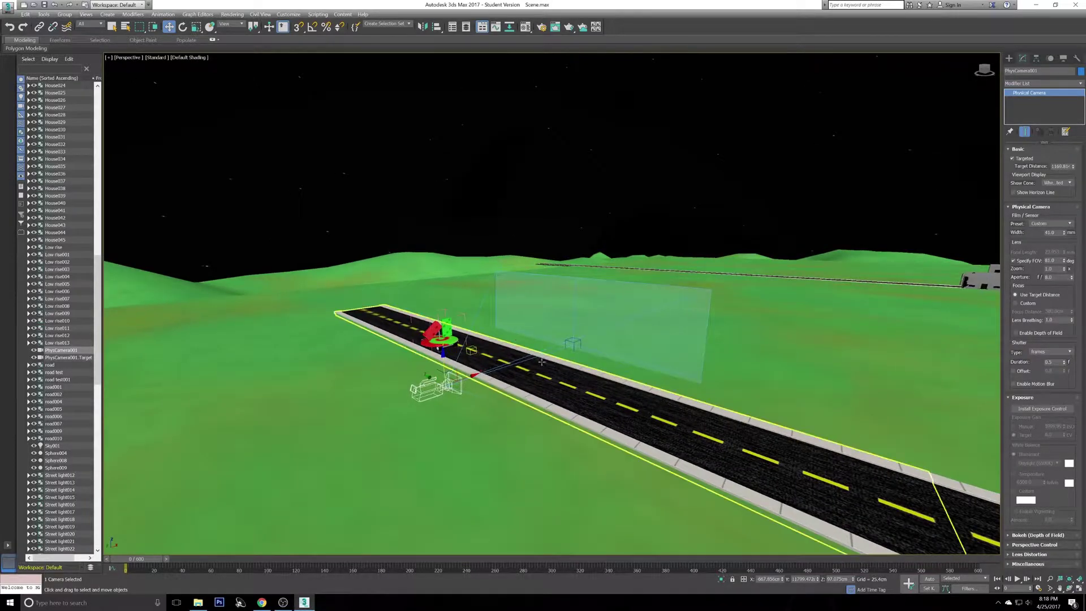
# Step: Group the physical camera and its target under the name "camera rig"
pyautogui.keyDown('ctrl'); pyautogui.click(574, 343); pyautogui.keyUp('ctrl')
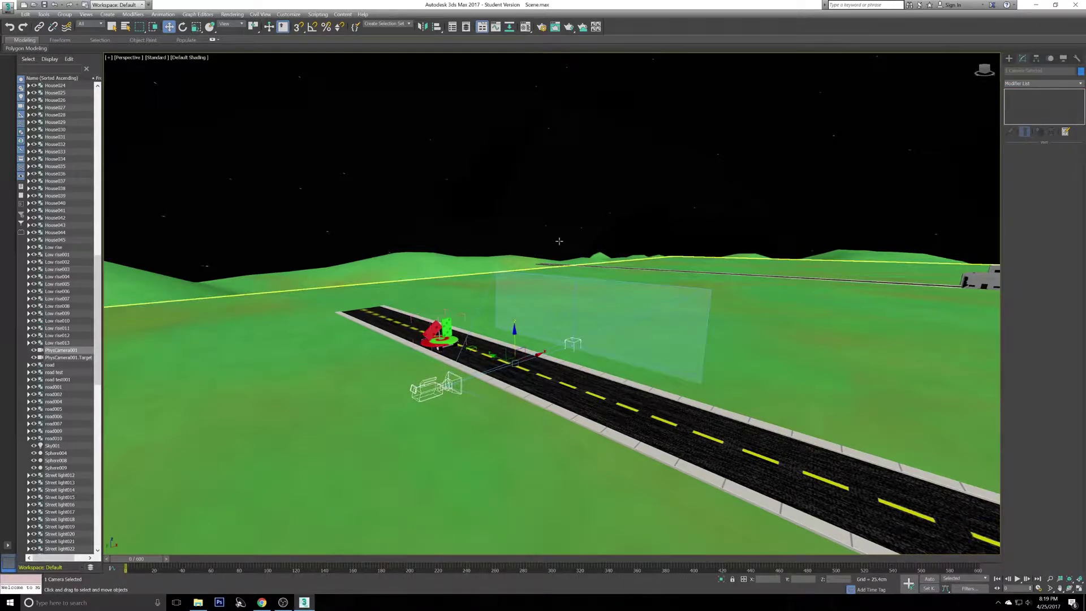
pyautogui.click(65, 15)
pyautogui.click(72, 24)
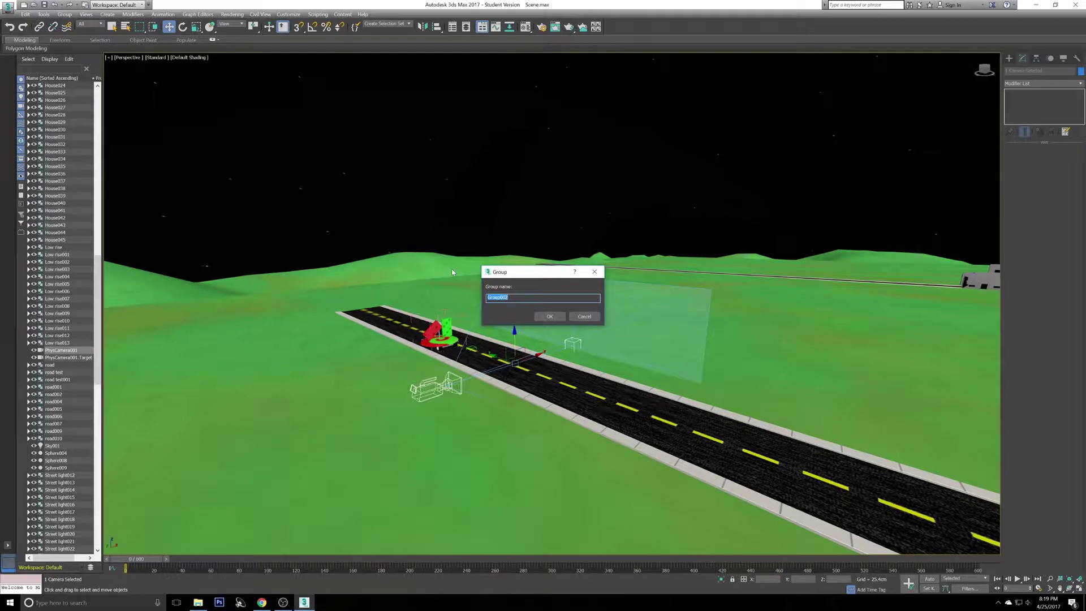
pyautogui.write('camera rig')
pyautogui.press('Return')
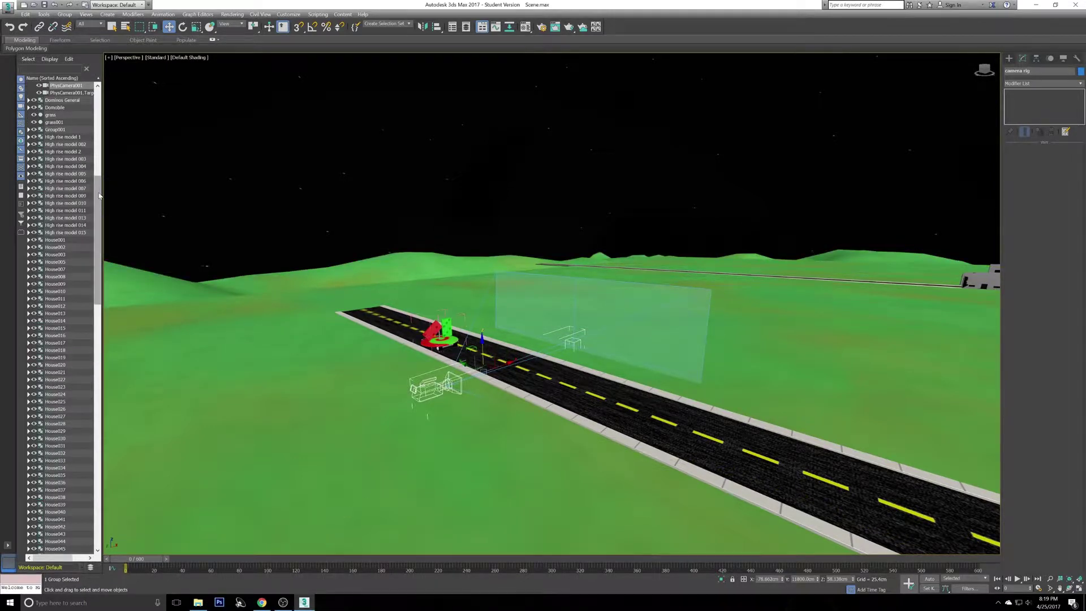
# Step: Slide the camera rig back along the road toward the domino vehicle
pyautogui.moveTo(99, 196); pyautogui.dragTo(99, 155)
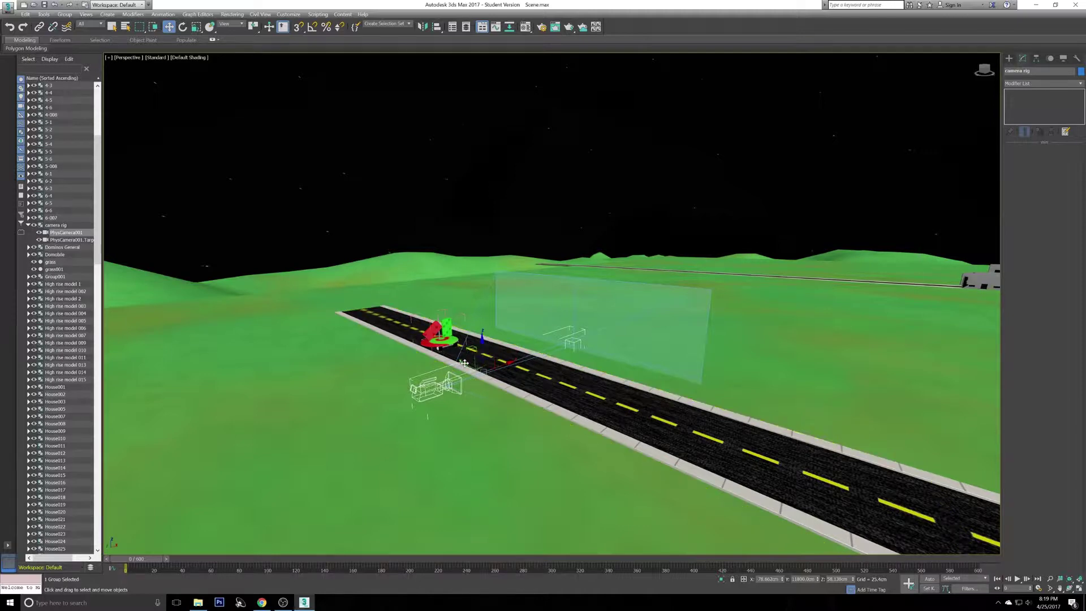
pyautogui.moveTo(493, 346); pyautogui.dragTo(390, 332)
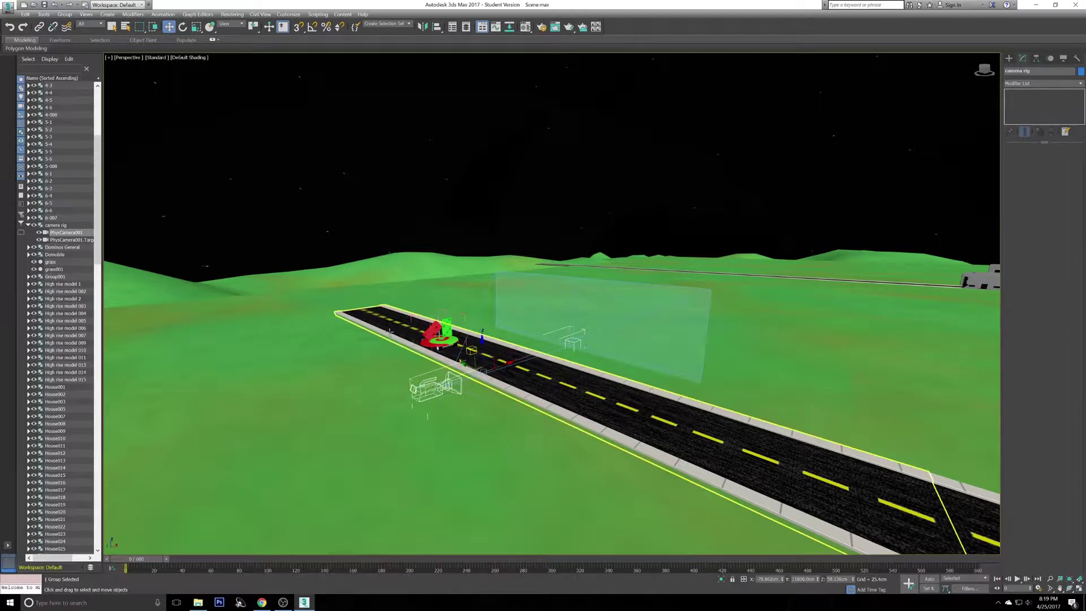
pyautogui.keyDown('alt'); pyautogui.moveTo(454, 351); pyautogui.dragTo(474, 363, button='middle'); pyautogui.keyUp('alt')
pyautogui.scroll(3, 481, 358)
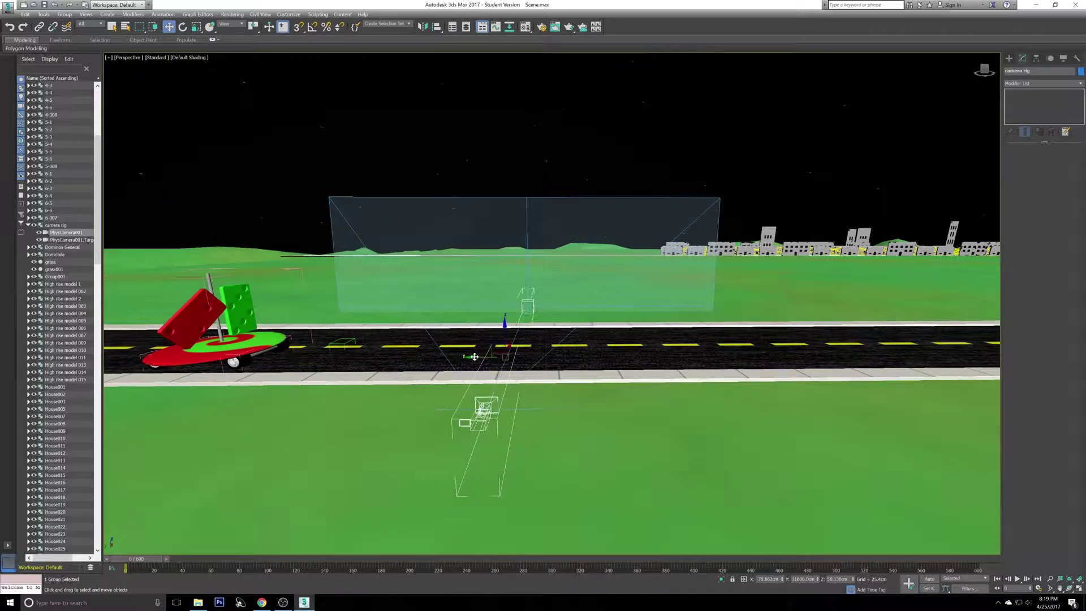
pyautogui.moveTo(470, 357); pyautogui.dragTo(418, 351)
pyautogui.keyDown('alt'); pyautogui.moveTo(418, 352); pyautogui.dragTo(388, 350, button='middle'); pyautogui.keyUp('alt')
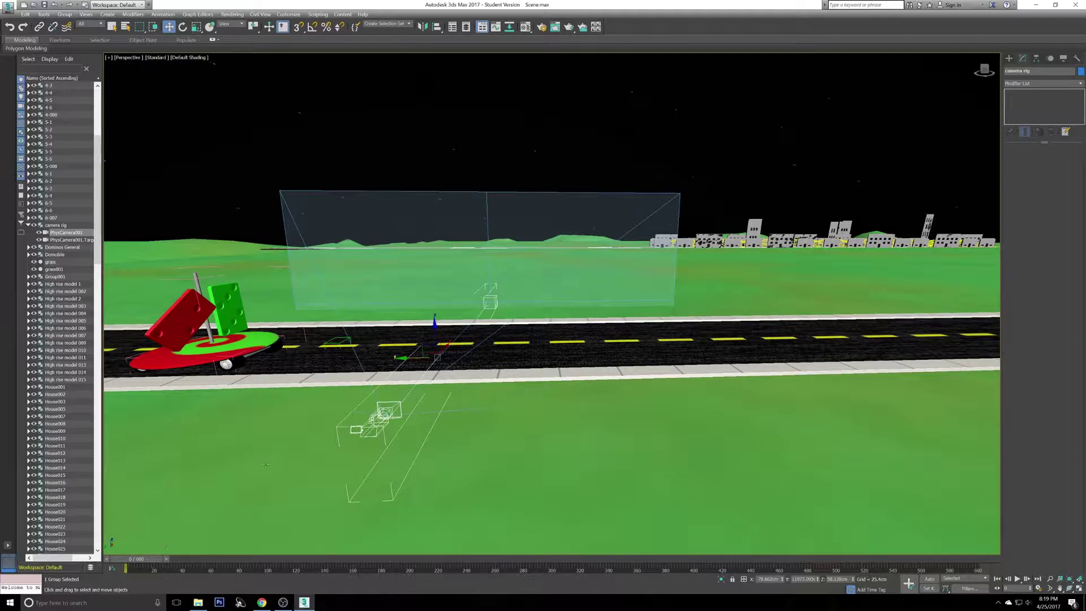
# Step: Turn on Auto Key with the camera rig selected at frame 0
pyautogui.keyDown('alt'); pyautogui.moveTo(357, 395); pyautogui.dragTo(359, 408, button='middle'); pyautogui.keyUp('alt')
pyautogui.scroll(-8, 328, 396)
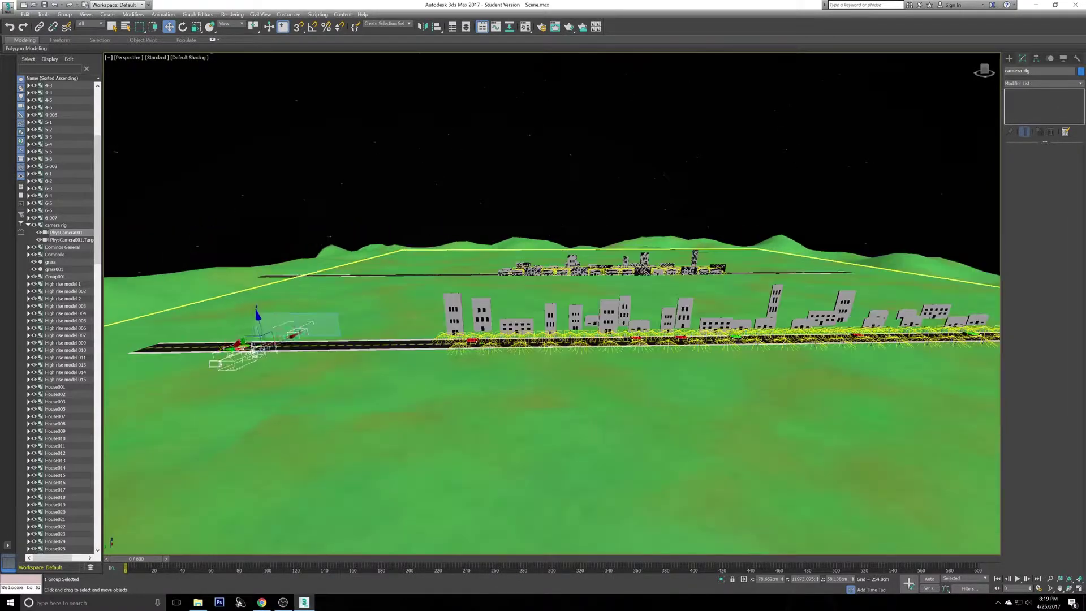
pyautogui.keyDown('alt'); pyautogui.moveTo(487, 382); pyautogui.dragTo(441, 379, button='middle'); pyautogui.keyUp('alt')
pyautogui.click(927, 579)
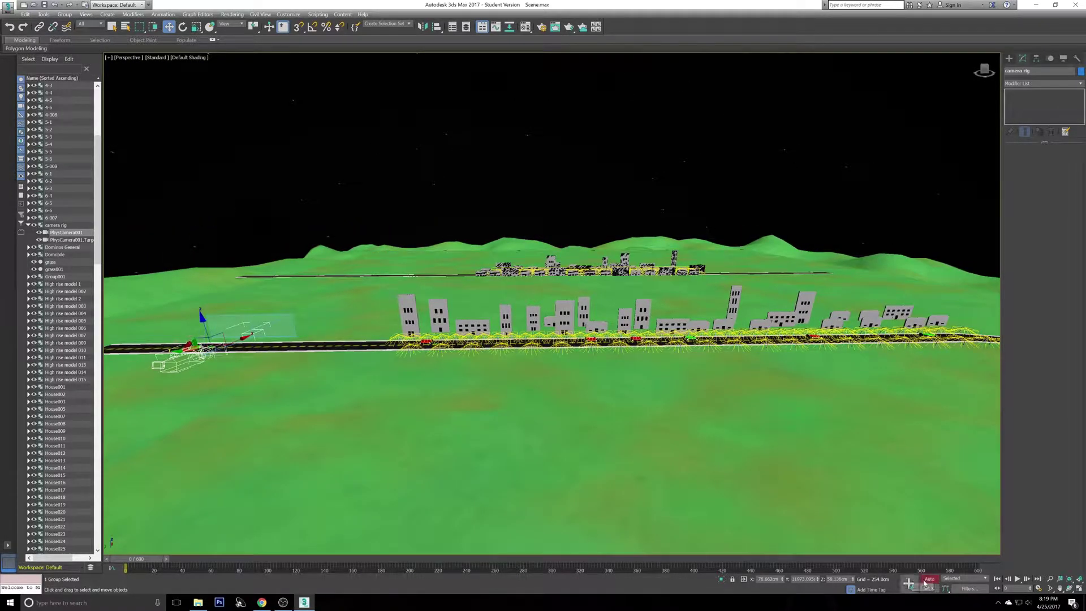
# Step: Try moving the camera rig to the far end of the road at frame 0, and undo the move
pyautogui.keyDown('alt'); pyautogui.moveTo(509, 294); pyautogui.dragTo(492, 334, button='middle'); pyautogui.keyUp('alt')
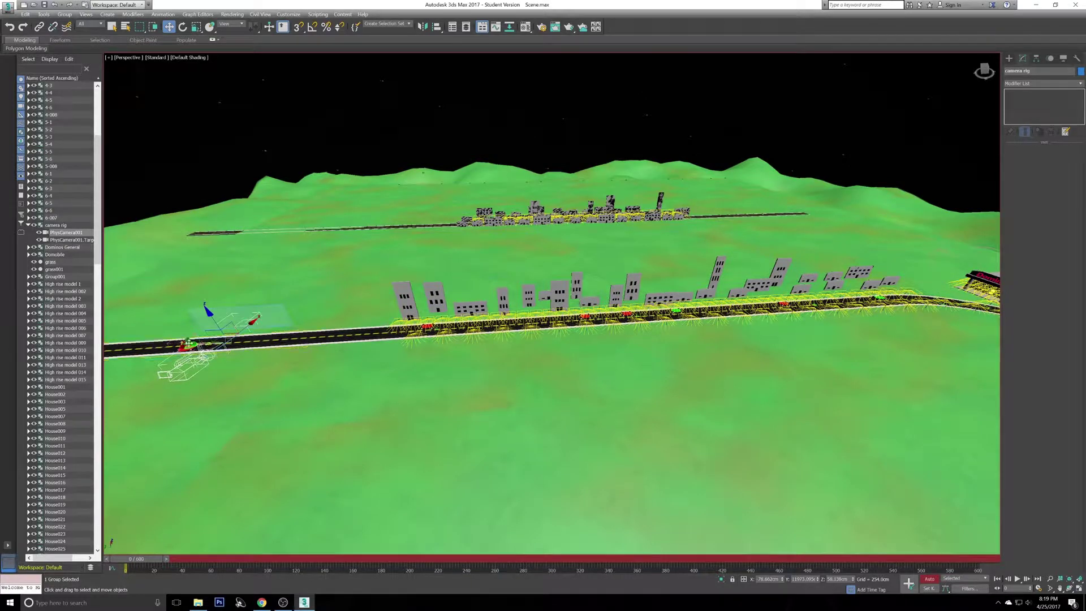
pyautogui.moveTo(191, 341); pyautogui.dragTo(837, 340)
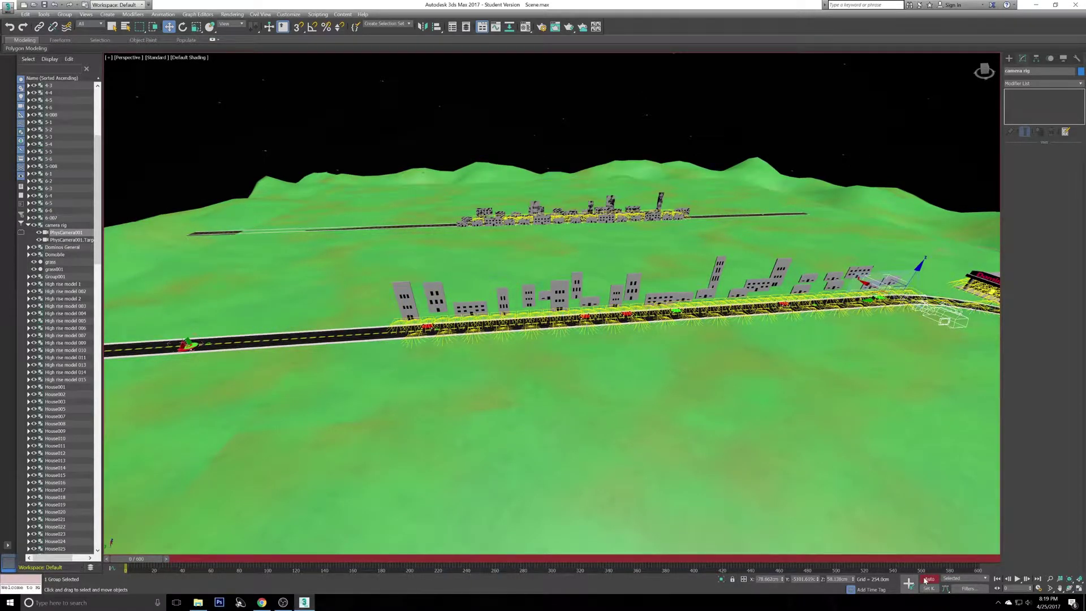
pyautogui.hotkey('ctrl', 'z')
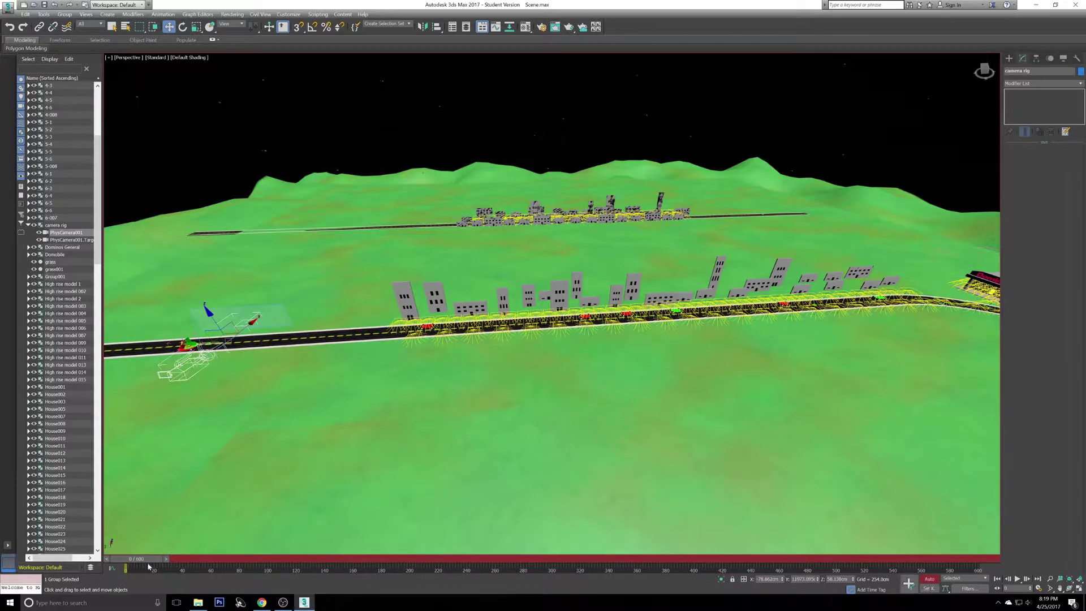
# Step: Go to frame 320 and move the camera rig along the road to the domino vehicle's position near the curve
pyautogui.moveTo(150, 560); pyautogui.dragTo(593, 536)
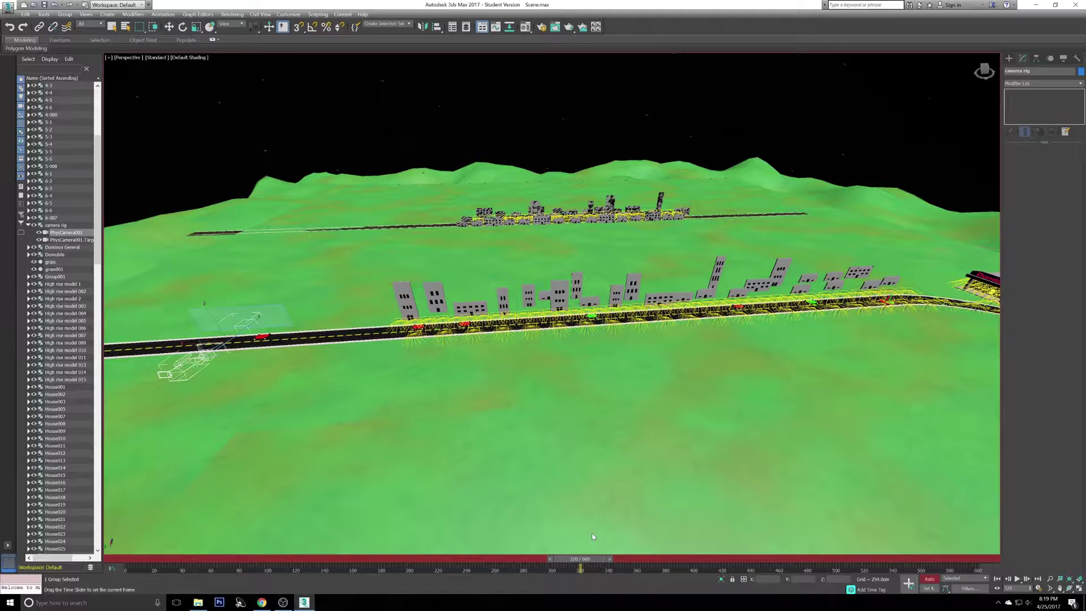
pyautogui.press('w')
pyautogui.keyDown('alt'); pyautogui.moveTo(658, 442); pyautogui.dragTo(588, 460, button='middle'); pyautogui.keyUp('alt')
pyautogui.moveTo(154, 349); pyautogui.dragTo(842, 391)
pyautogui.moveTo(842, 390); pyautogui.dragTo(631, 381, button='middle')
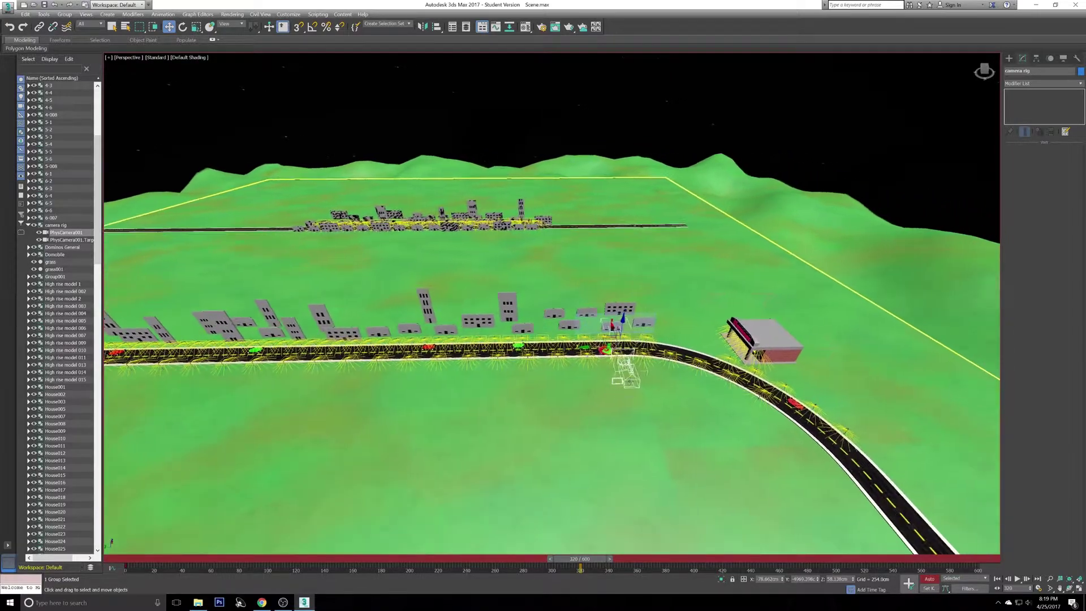
# Step: Fine-tune the camera rig's position along the road at frame 320 to line up with the domino vehicle, and check the camera view
pyautogui.scroll(6, 631, 380)
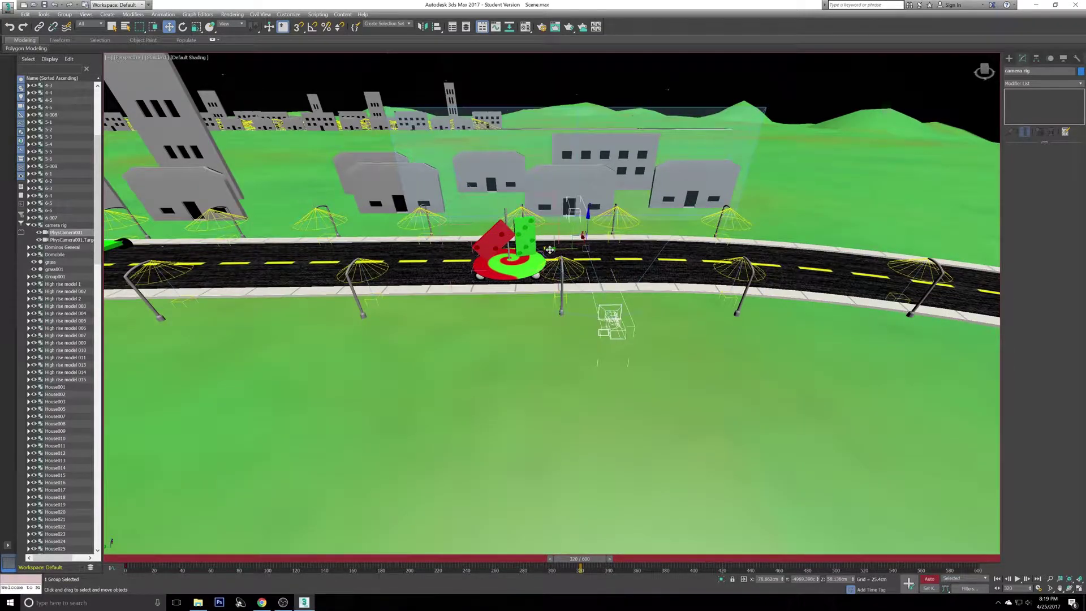
pyautogui.moveTo(566, 248); pyautogui.dragTo(494, 249)
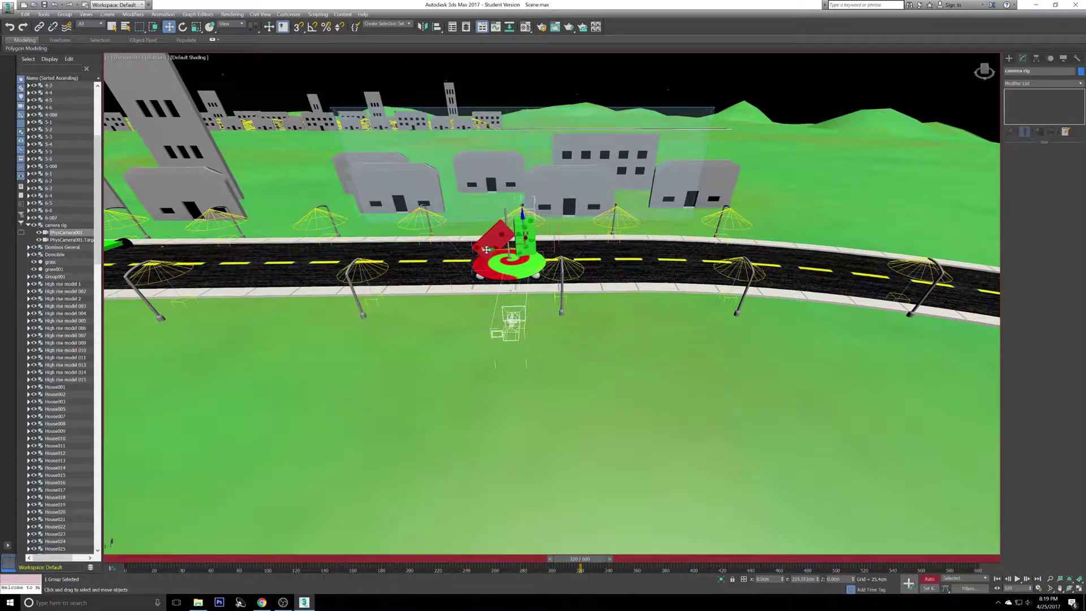
pyautogui.scroll(-2, 485, 276)
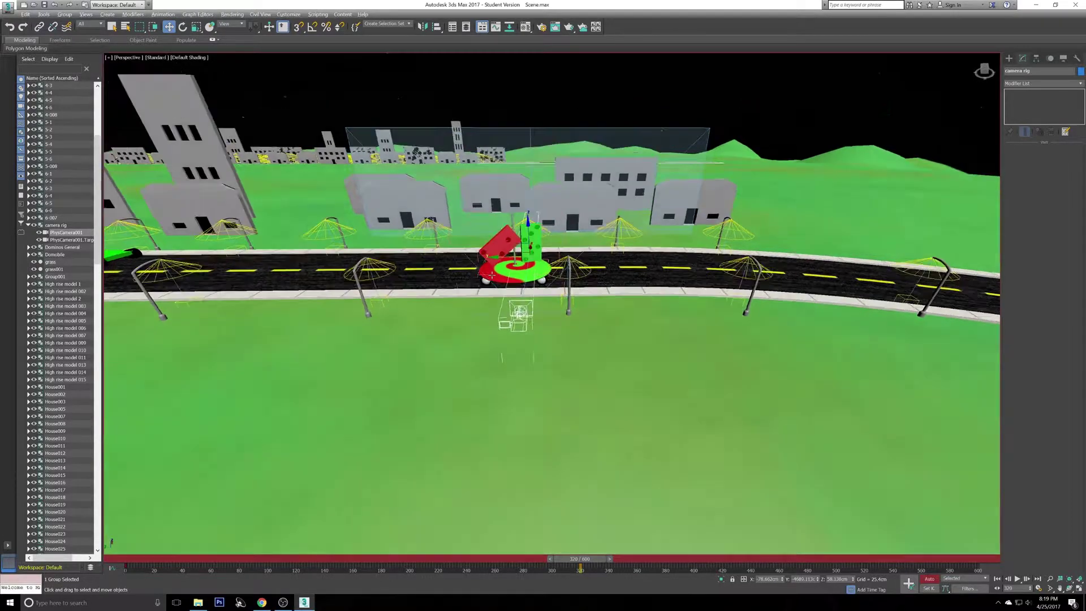
pyautogui.moveTo(485, 276); pyautogui.dragTo(754, 348, button='middle')
pyautogui.scroll(-3, 754, 347)
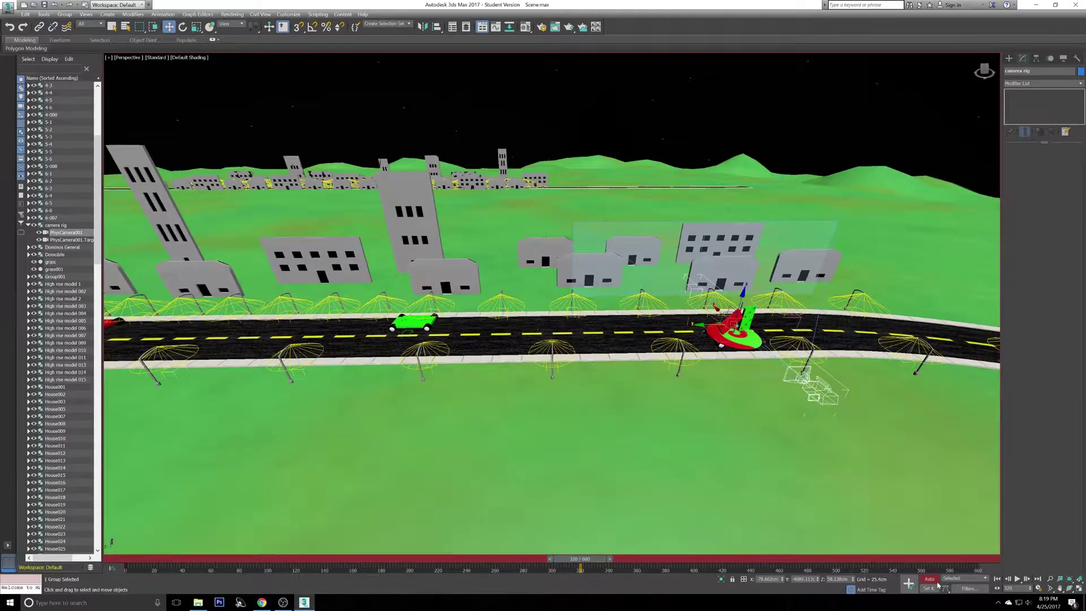
pyautogui.hotkey('alt', 'w')
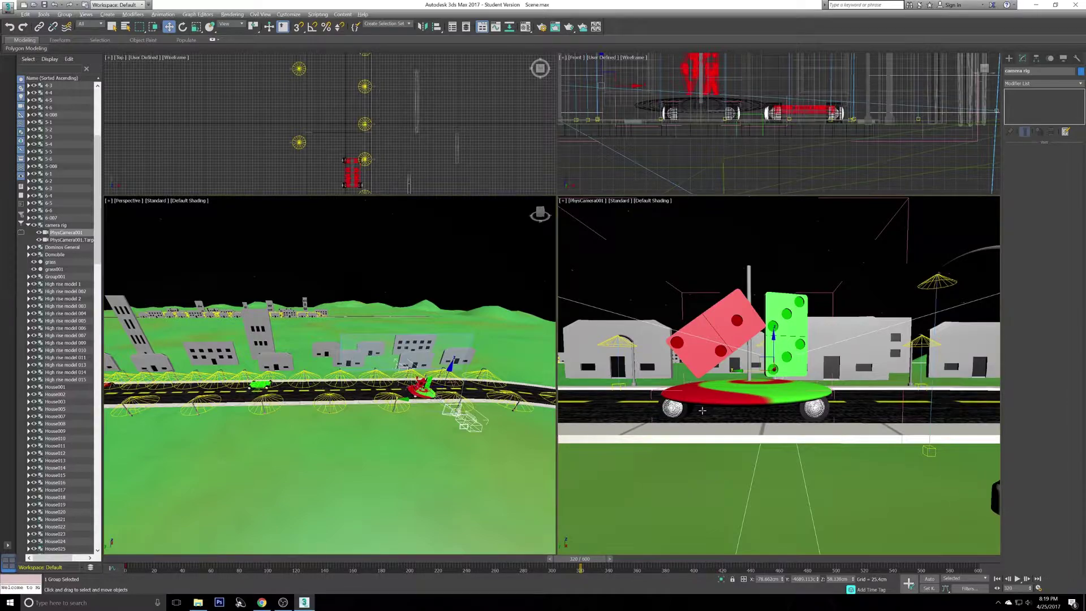
# Step: Play the animation from near frame 11 in the enlarged camera view to check how the camera rig follows the domino vehicle
pyautogui.hotkey('alt', 'w')
pyautogui.moveTo(574, 559); pyautogui.dragTo(149, 512)
pyautogui.press('w')
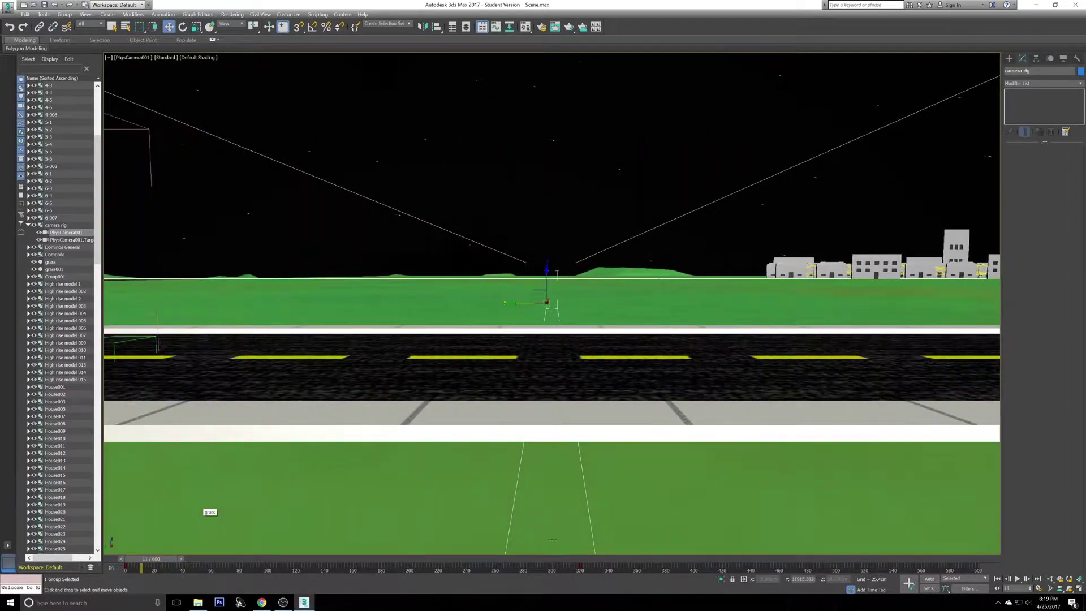
pyautogui.click(1018, 579)
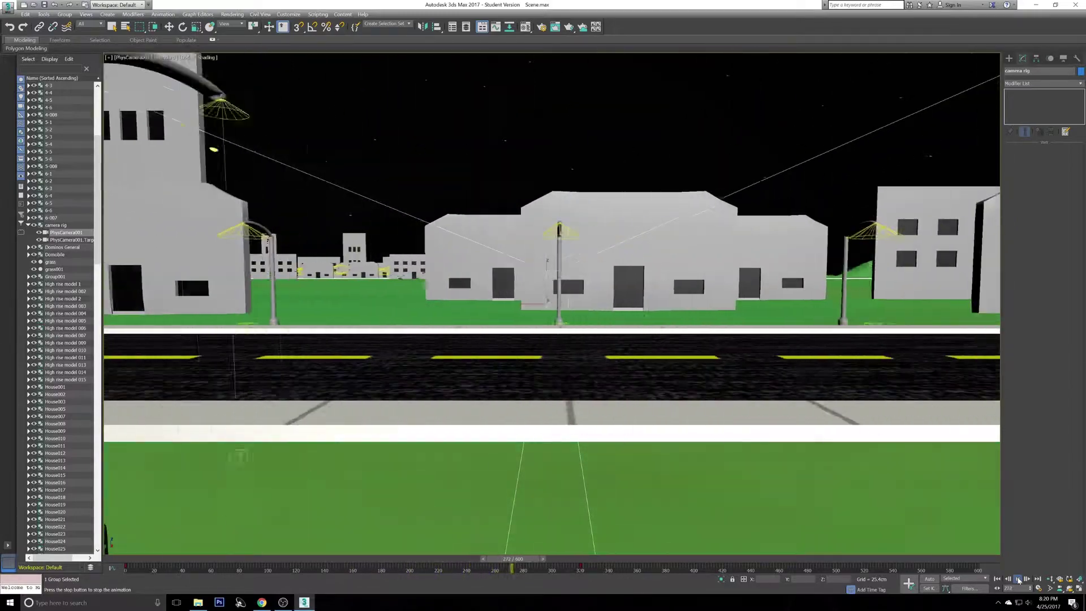
pyautogui.click(1018, 580)
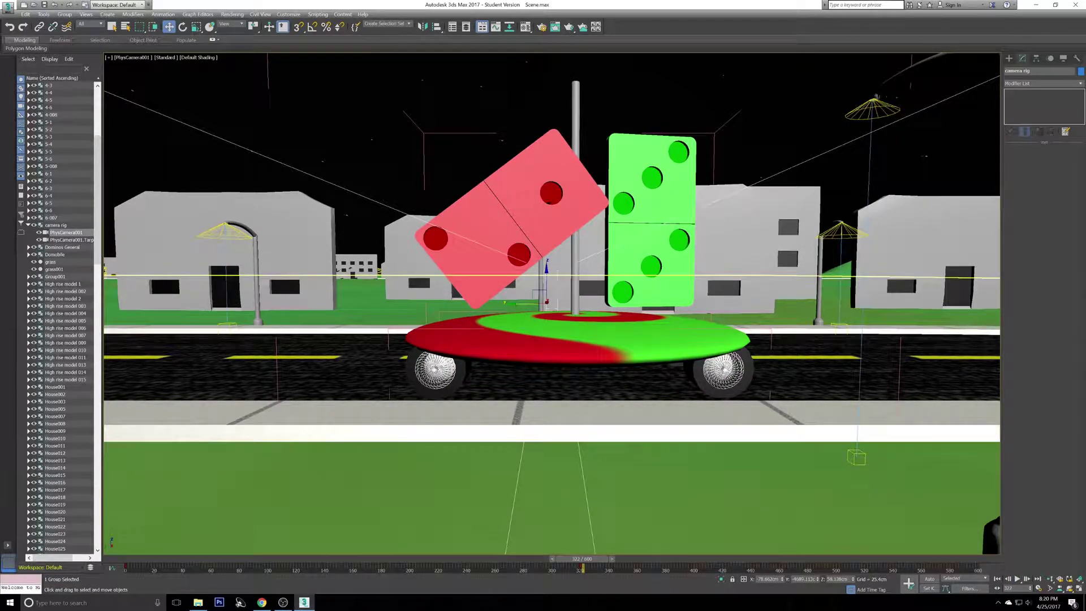
# Step: Open the camera rig's animation curves and steepen the Y Position curve's tangent at the frame 0 key
pyautogui.moveTo(591, 564); pyautogui.dragTo(424, 538)
pyautogui.click(112, 569)
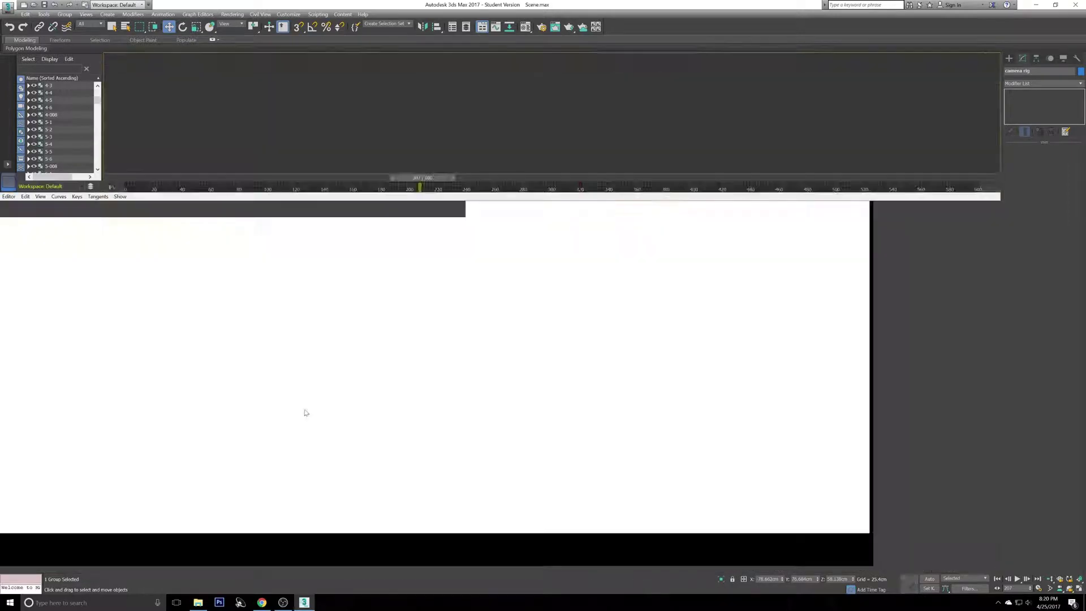
pyautogui.moveTo(370, 357); pyautogui.dragTo(337, 392, button='middle')
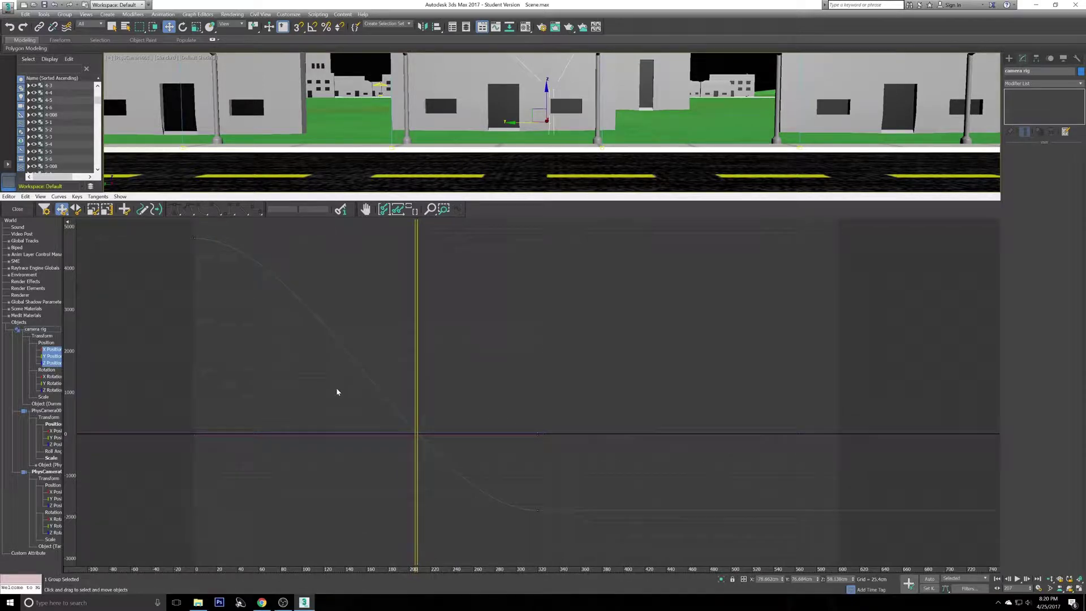
pyautogui.moveTo(215, 261); pyautogui.dragTo(245, 281, button='middle')
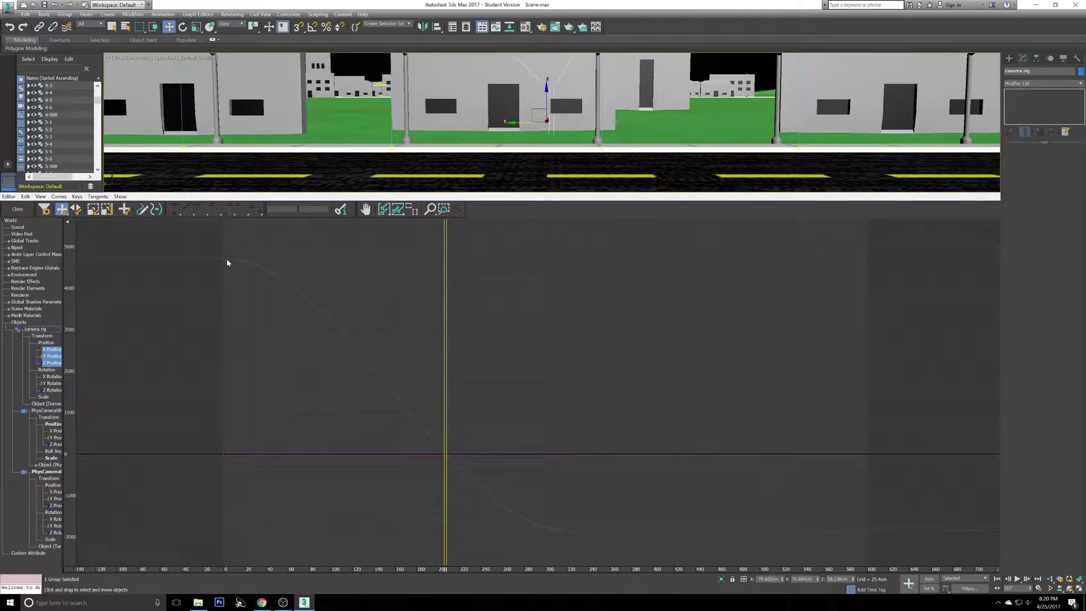
pyautogui.click(224, 259)
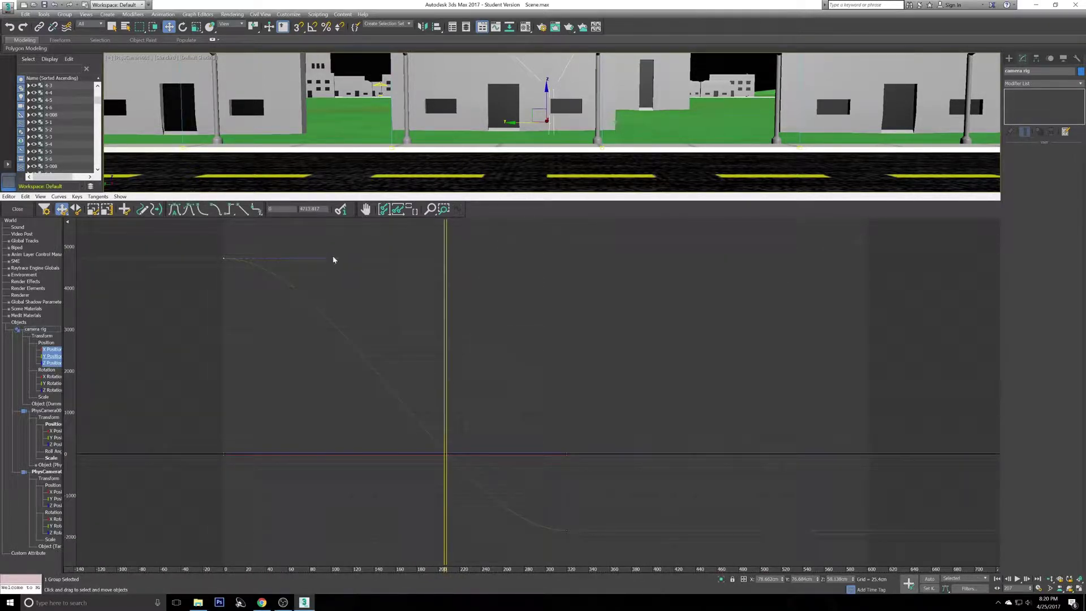
pyautogui.moveTo(314, 273); pyautogui.dragTo(306, 281)
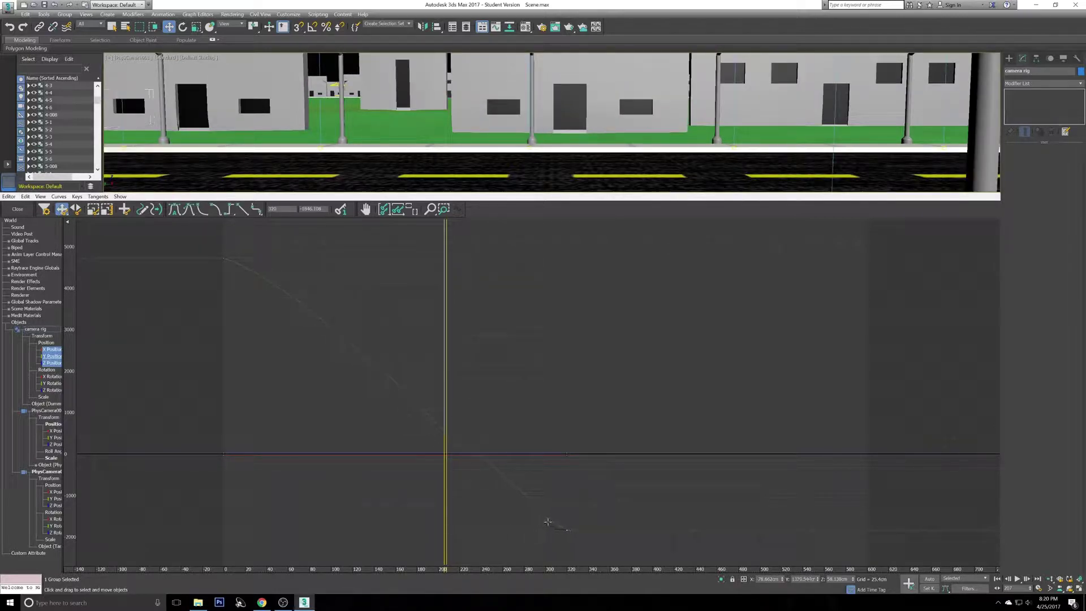
# Step: Straighten the Y Position curve's tangent at the frame 320 key, check the motion by scrubbing to that key, and close the curve editor
pyautogui.moveTo(549, 523); pyautogui.dragTo(551, 522)
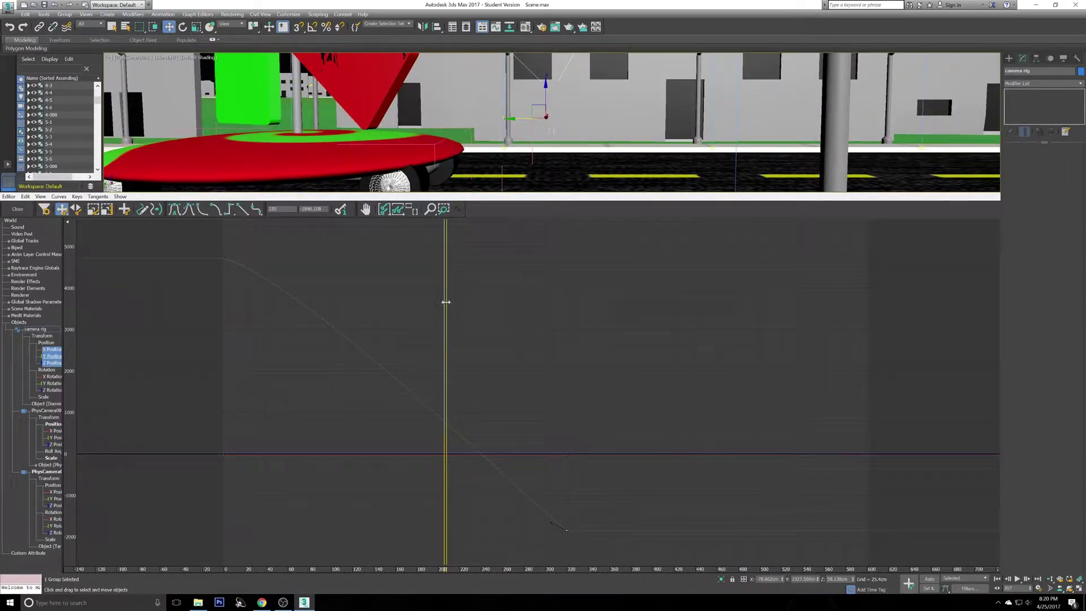
pyautogui.moveTo(446, 302)
pyautogui.mouseDown()
pyautogui.moveTo(263, 302)
pyautogui.moveTo(225, 291)
pyautogui.moveTo(580, 280)
pyautogui.moveTo(568, 278)
pyautogui.mouseUp()
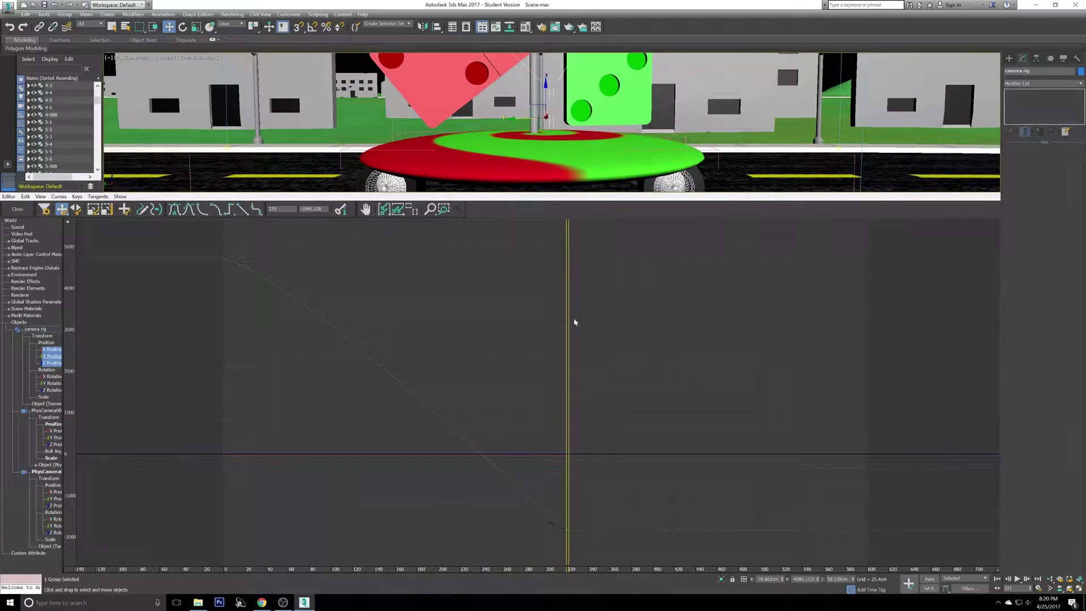
pyautogui.click(25, 209)
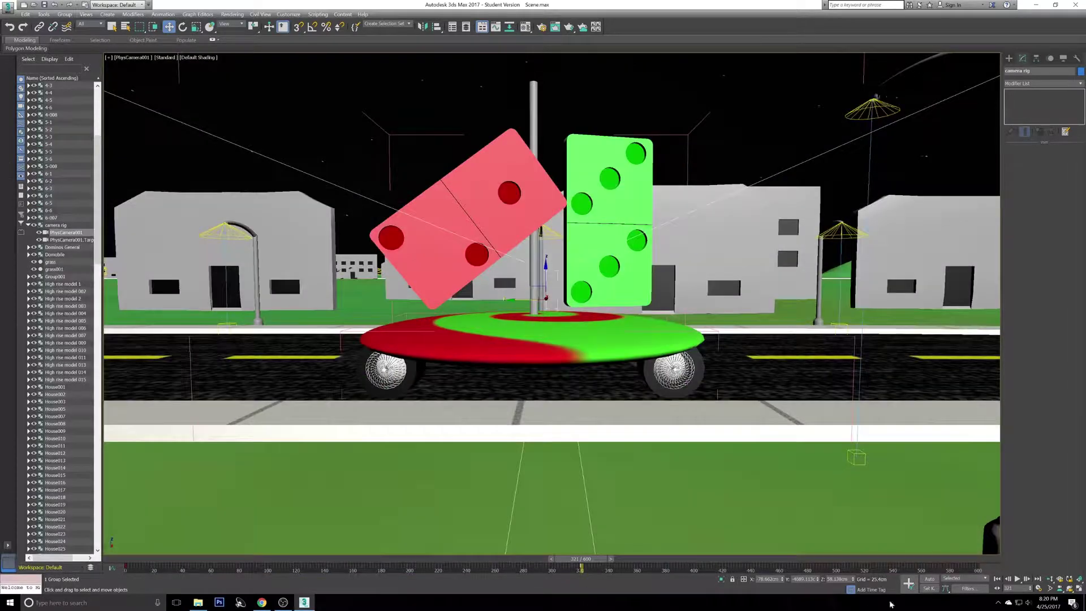
# Step: Turn on Auto Key, go to frame 380, and move the camera rig along its Y axis to beside the Dominos store
pyautogui.click(927, 580)
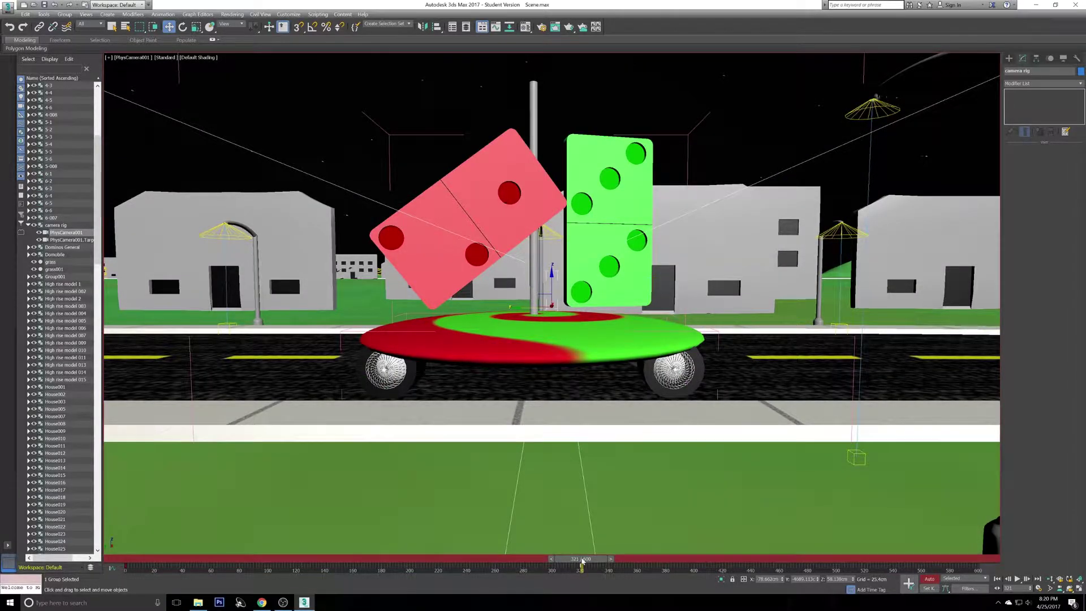
pyautogui.moveTo(582, 560); pyautogui.dragTo(639, 569)
pyautogui.press('w')
pyautogui.hotkey('alt', 'w')
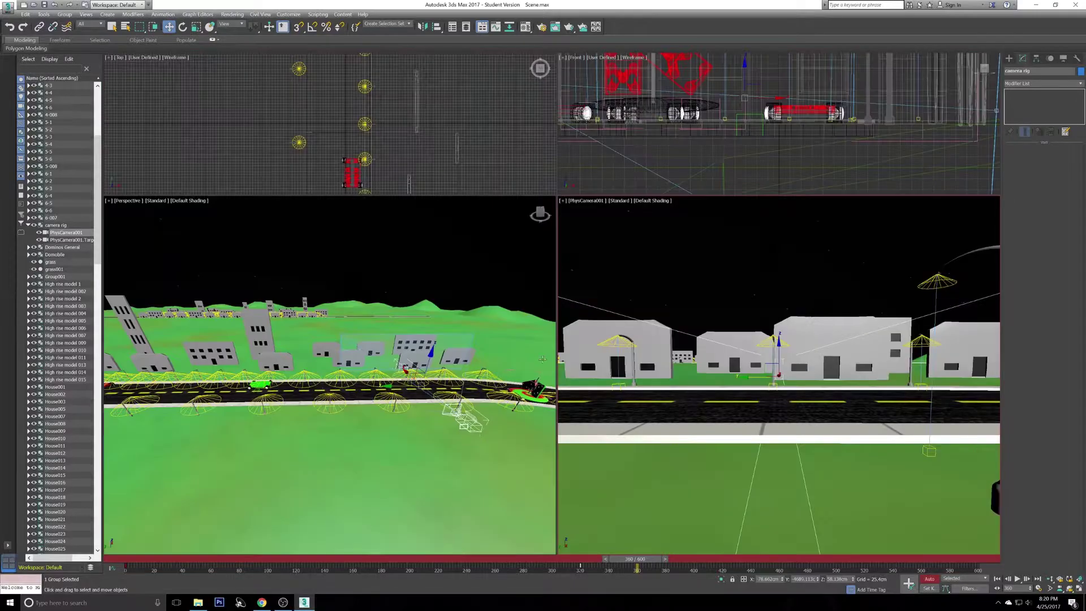
pyautogui.hotkey('alt', 'w')
pyautogui.moveTo(501, 395); pyautogui.dragTo(285, 371, button='middle')
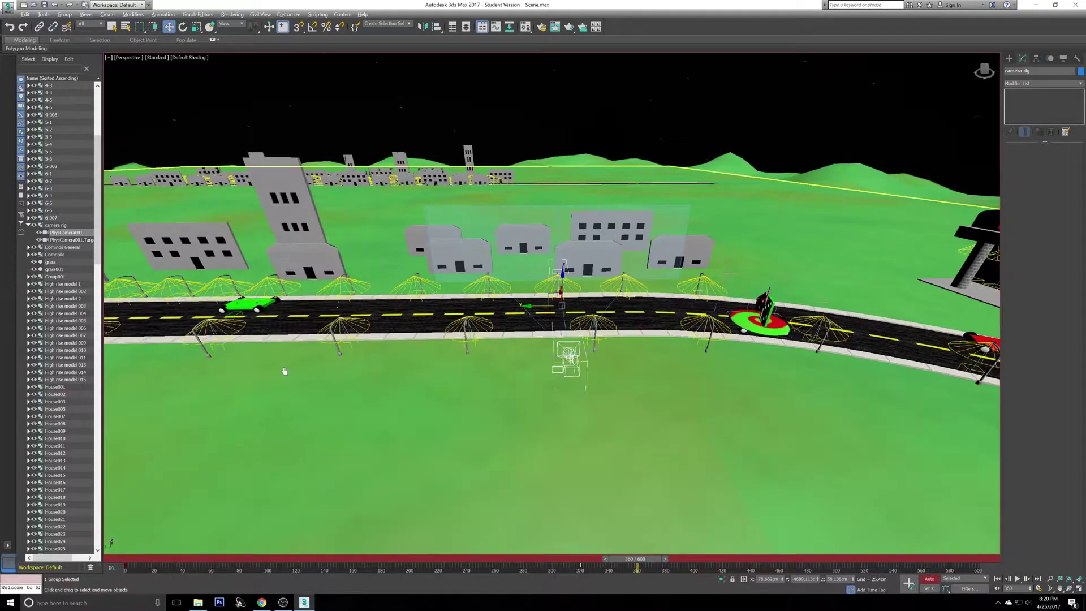
pyautogui.moveTo(516, 350); pyautogui.dragTo(476, 353, button='middle')
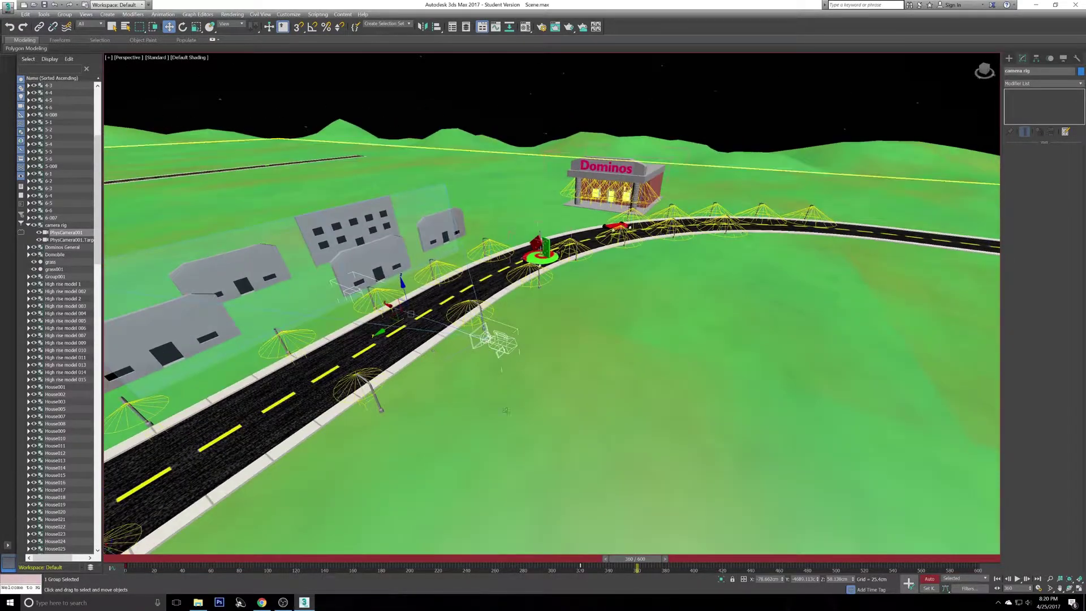
pyautogui.moveTo(641, 560); pyautogui.dragTo(665, 560)
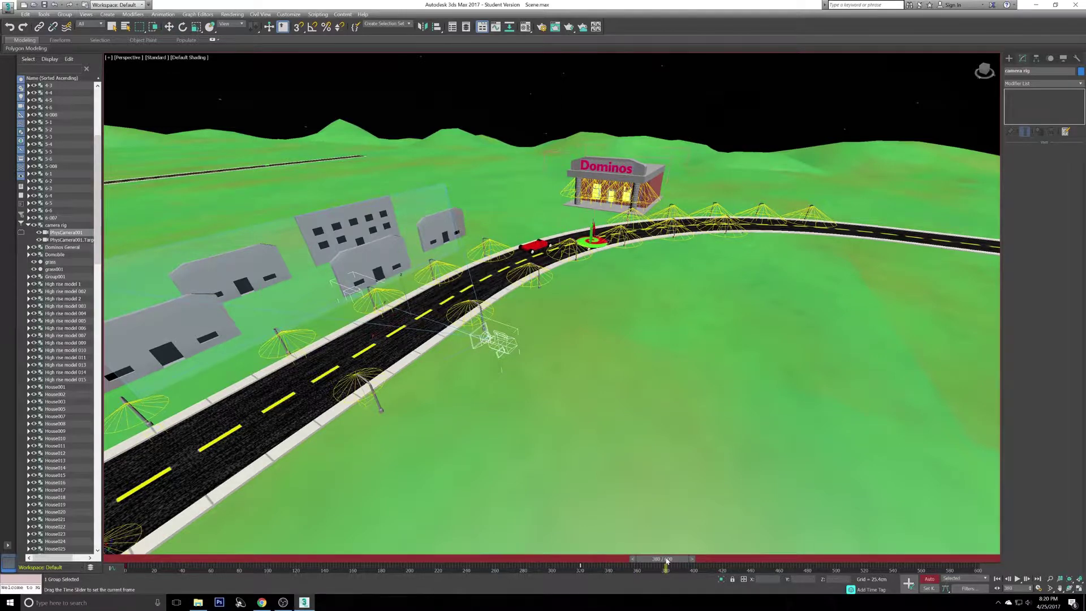
pyautogui.press('w')
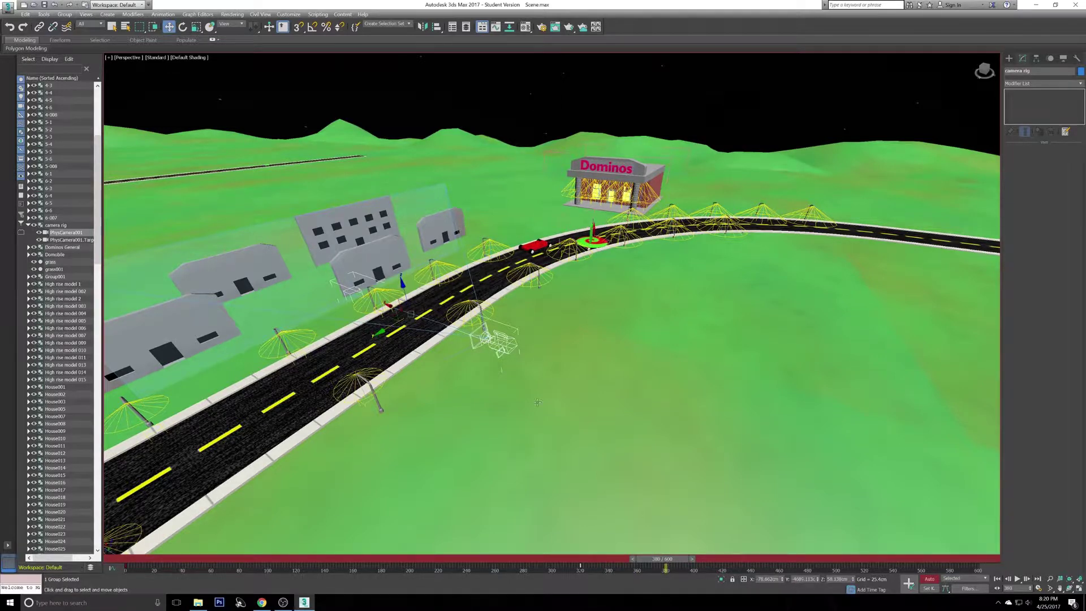
pyautogui.keyDown('alt'); pyautogui.moveTo(547, 419); pyautogui.dragTo(546, 427, button='middle'); pyautogui.keyUp('alt')
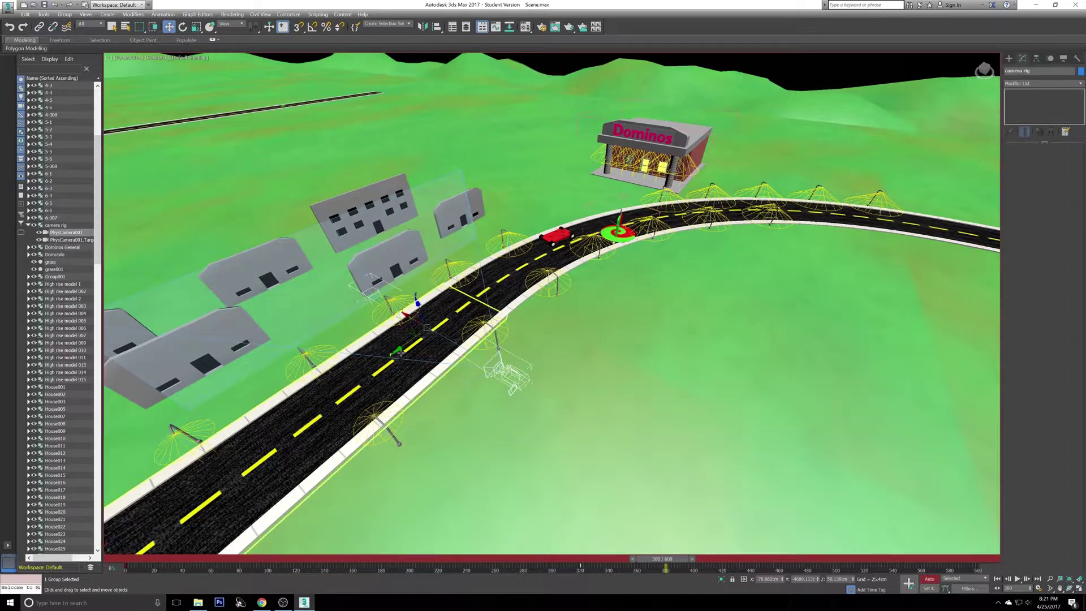
pyautogui.moveTo(400, 352); pyautogui.dragTo(600, 214)
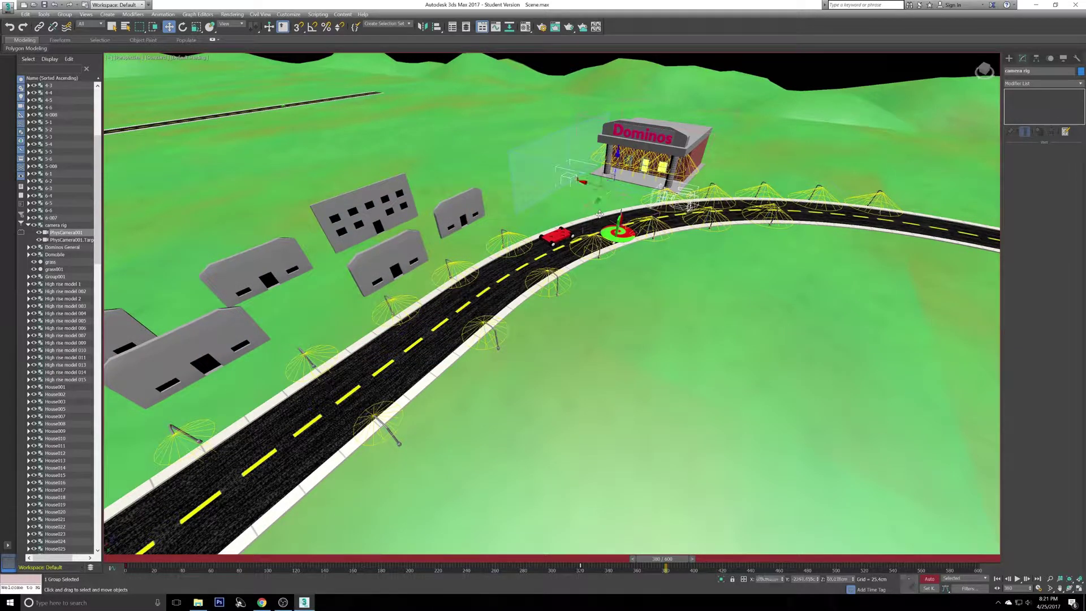
pyautogui.moveTo(624, 318); pyautogui.dragTo(604, 409, button='middle')
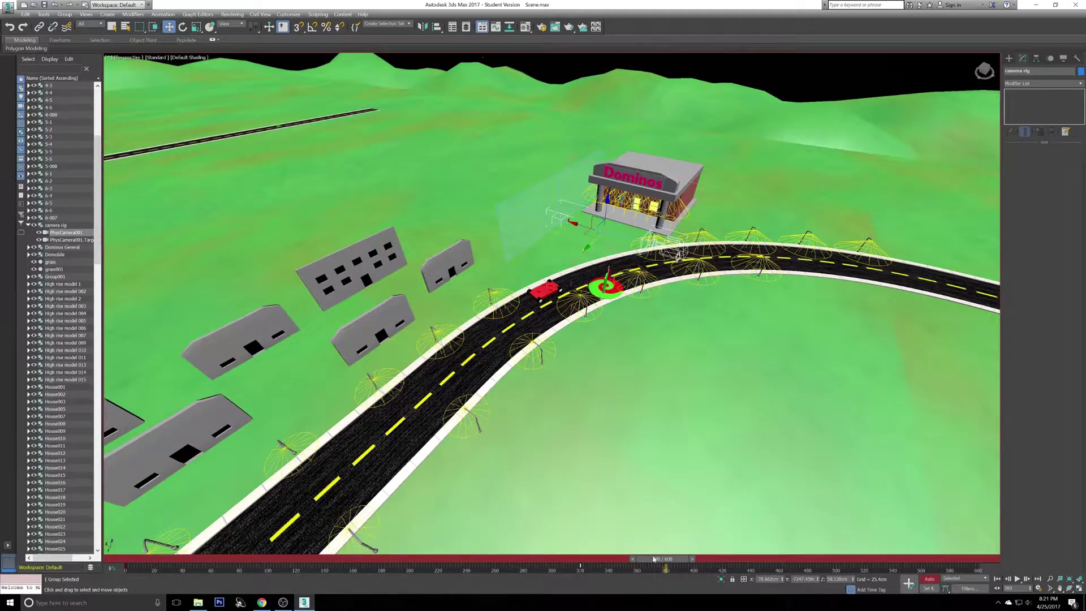
# Step: Try rotating the camera rig about its vertical axis at frame 320, and undo the rotation
pyautogui.moveTo(656, 561); pyautogui.dragTo(580, 548)
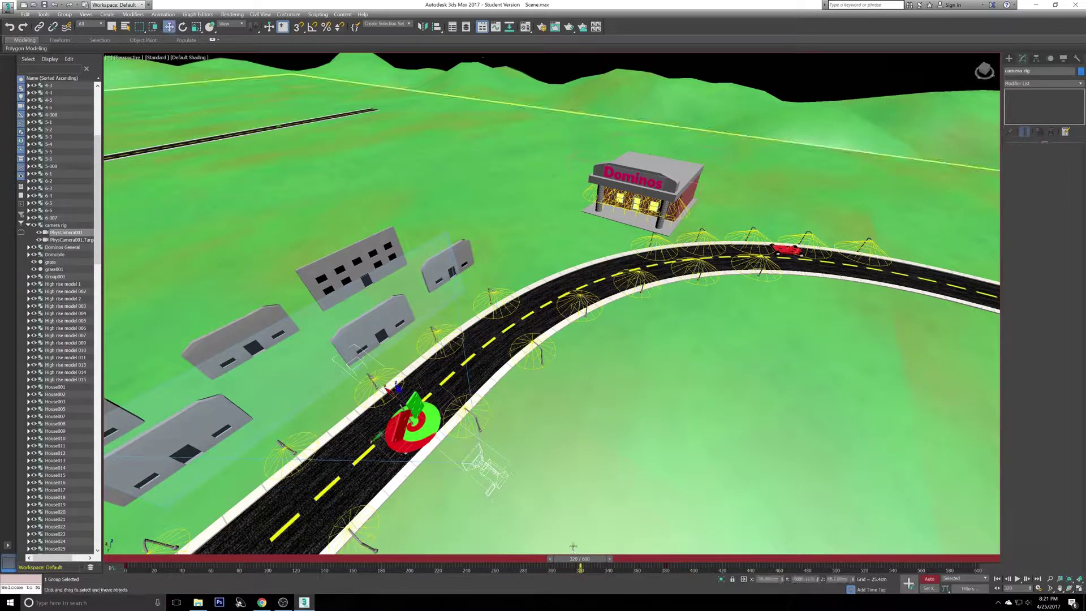
pyautogui.click(182, 26)
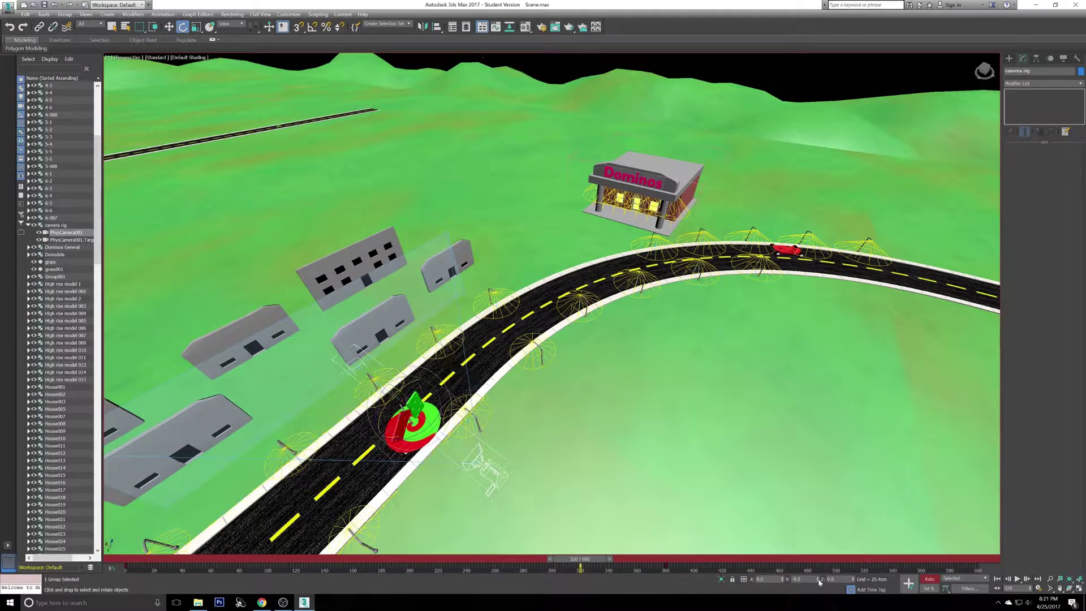
pyautogui.moveTo(403, 438); pyautogui.dragTo(371, 433)
pyautogui.keyDown('alt'); pyautogui.moveTo(409, 436); pyautogui.dragTo(407, 411, button='middle'); pyautogui.keyUp('alt')
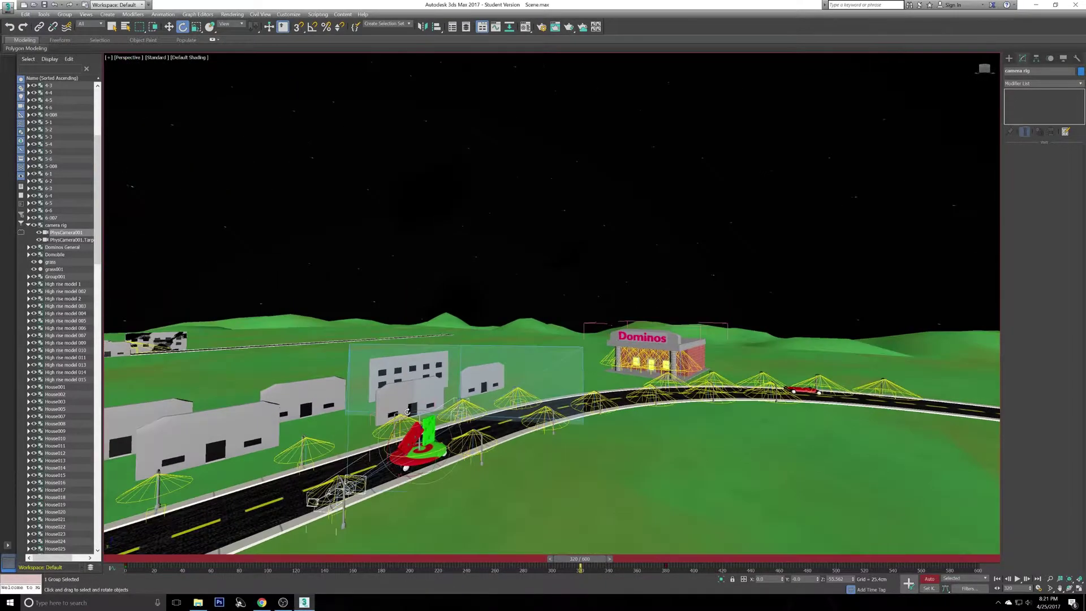
pyautogui.hotkey('ctrl', 'z')
pyautogui.keyDown('alt'); pyautogui.moveTo(597, 456); pyautogui.dragTo(606, 475, button='middle'); pyautogui.keyUp('alt')
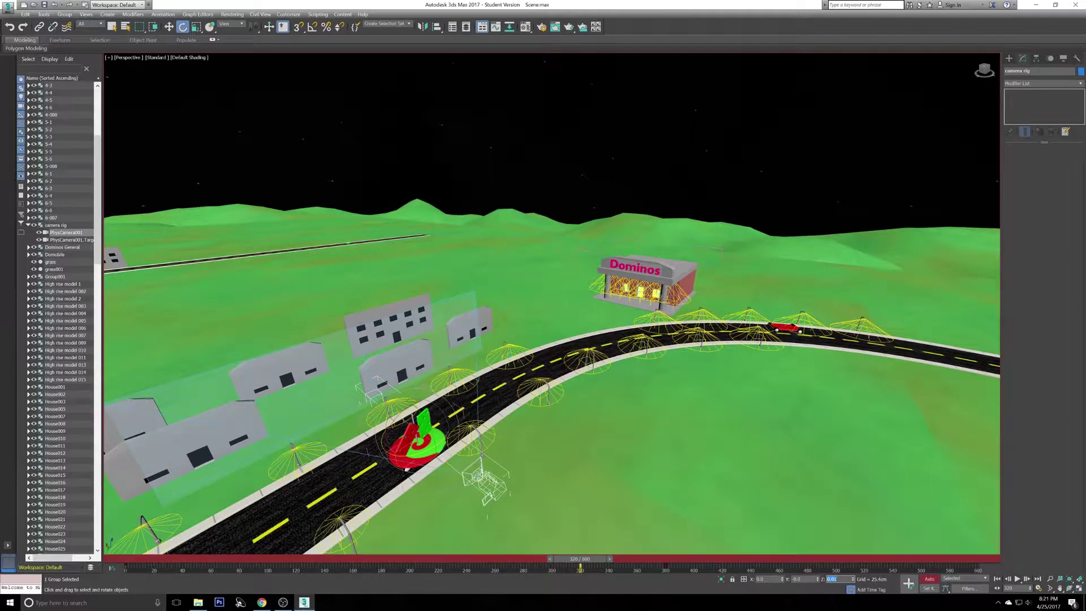
# Step: Go to frame 380 and rotate the camera rig to -90 degrees about Z
pyautogui.moveTo(575, 559); pyautogui.dragTo(657, 559)
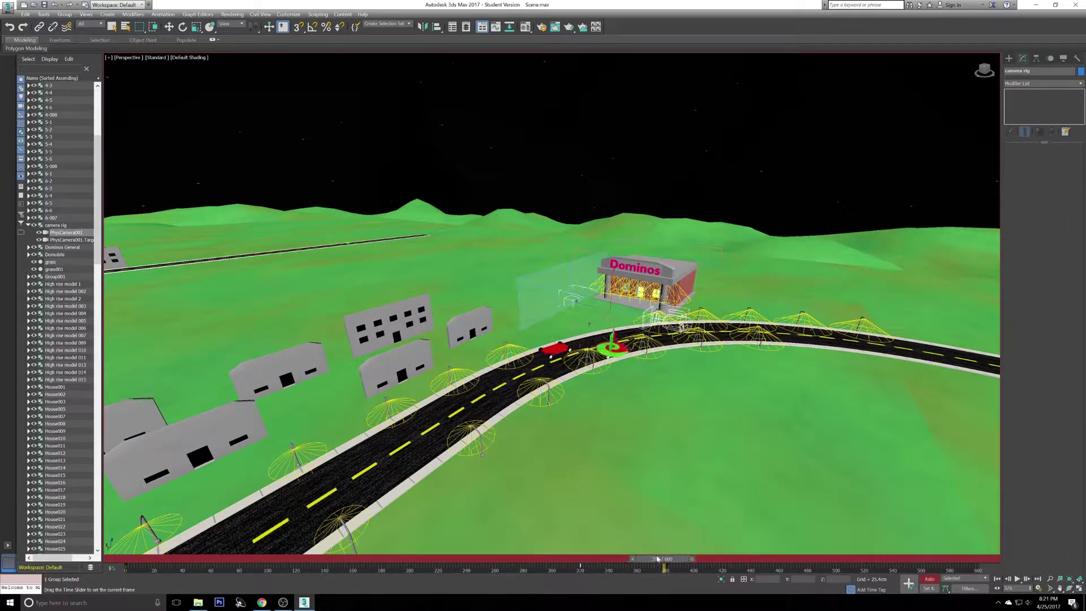
pyautogui.press('e')
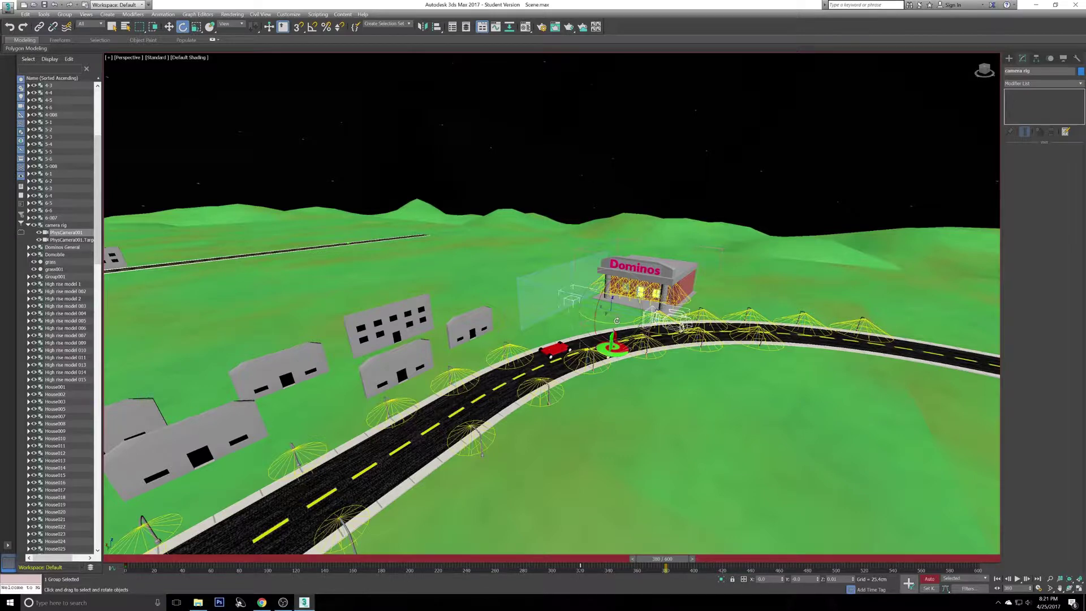
pyautogui.moveTo(616, 321); pyautogui.dragTo(564, 313)
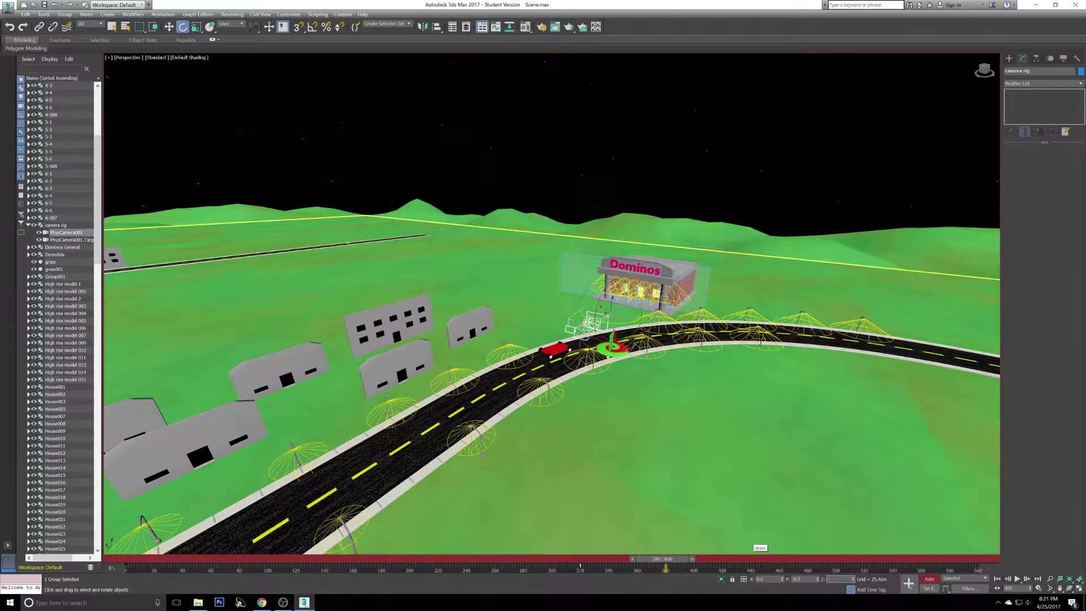
pyautogui.press('Return')
pyautogui.keyDown('alt'); pyautogui.moveTo(640, 380); pyautogui.dragTo(659, 391, button='middle'); pyautogui.keyUp('alt')
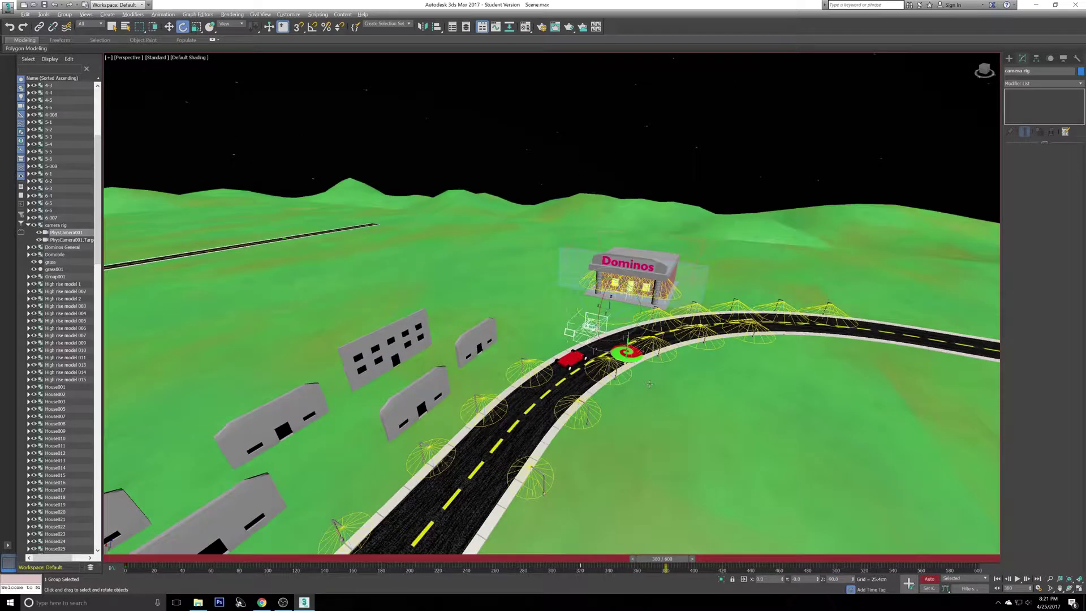
# Step: Go to frame 400 and move the reselected camera rig along its Y axis to the front of the Dominos store
pyautogui.moveTo(678, 559); pyautogui.dragTo(697, 545)
pyautogui.click(611, 543)
pyautogui.press('e')
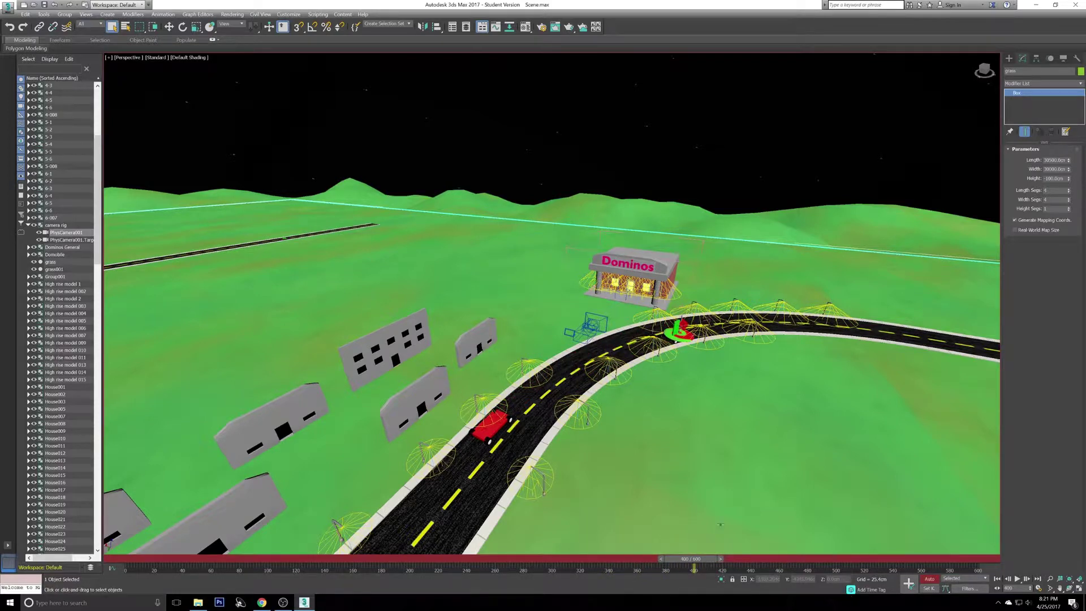
pyautogui.scroll(5, 739, 452)
pyautogui.keyDown('alt'); pyautogui.moveTo(740, 452); pyautogui.dragTo(321, 321, button='middle'); pyautogui.keyUp('alt')
pyautogui.click(759, 254)
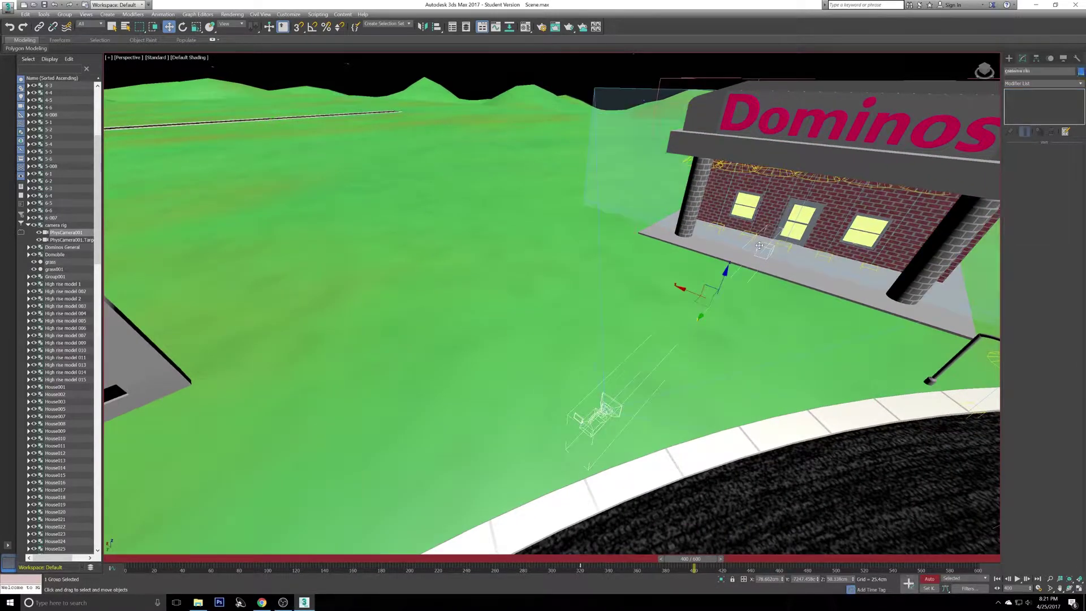
pyautogui.click(701, 319)
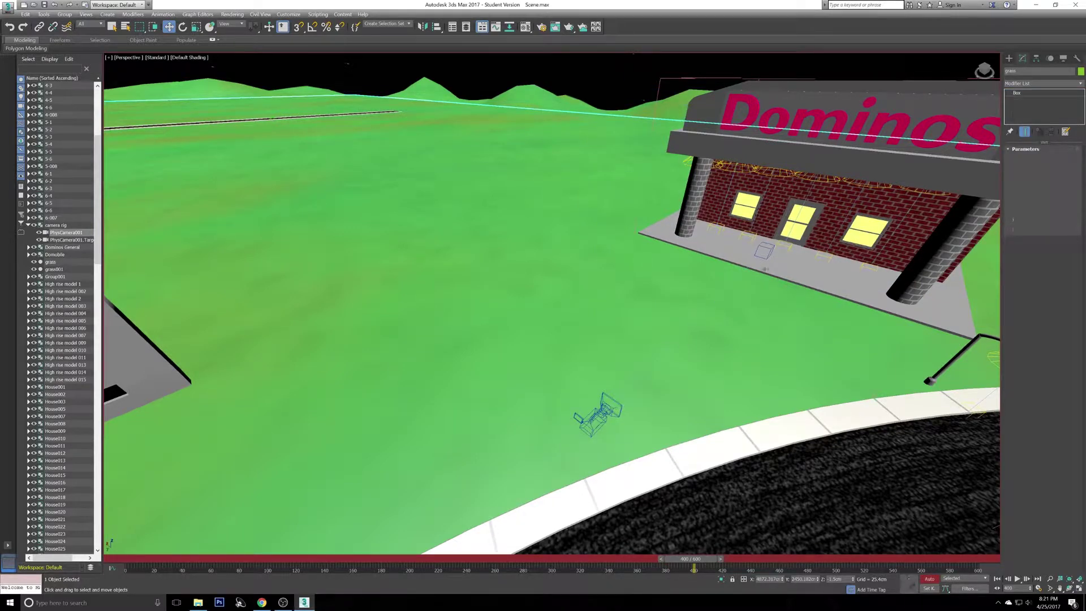
pyautogui.click(764, 252)
pyautogui.moveTo(702, 316); pyautogui.dragTo(755, 252)
pyautogui.scroll(-10, 755, 252)
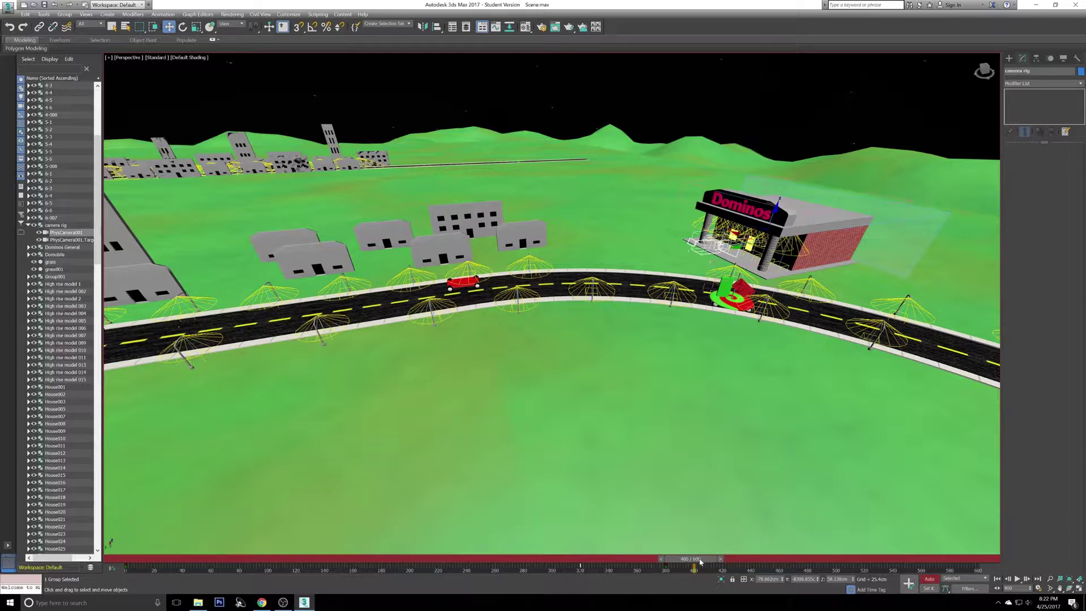
# Step: Scrub from frame 400 back to about frame 222 to examine the camera rig's movement alongside the domino vehicle
pyautogui.moveTo(699, 559); pyautogui.dragTo(550, 558)
pyautogui.press('w')
pyautogui.moveTo(403, 385); pyautogui.dragTo(844, 311, button='middle')
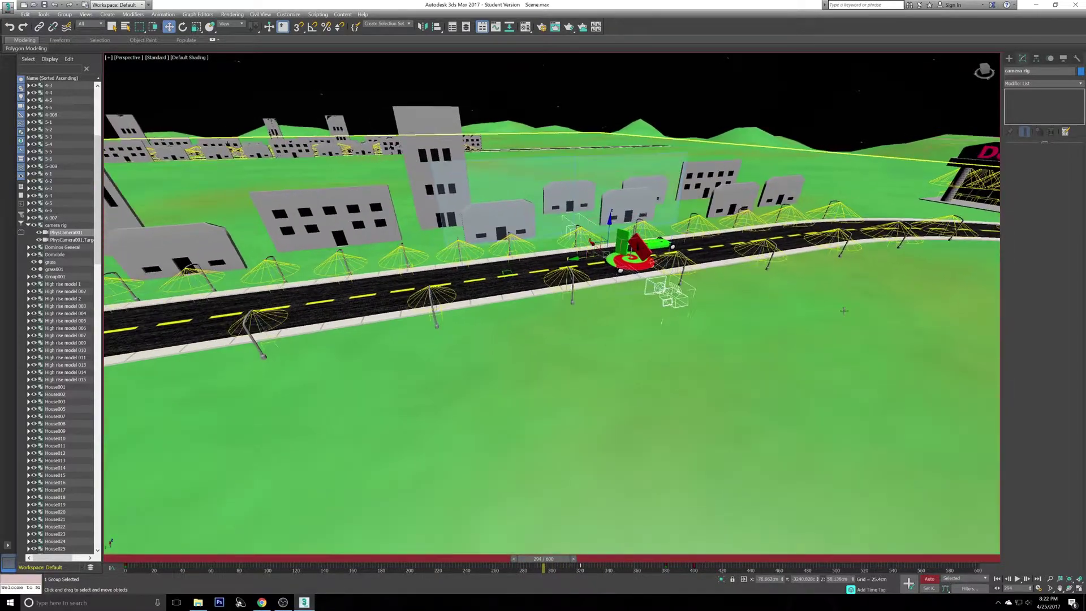
pyautogui.scroll(-3, 843, 310)
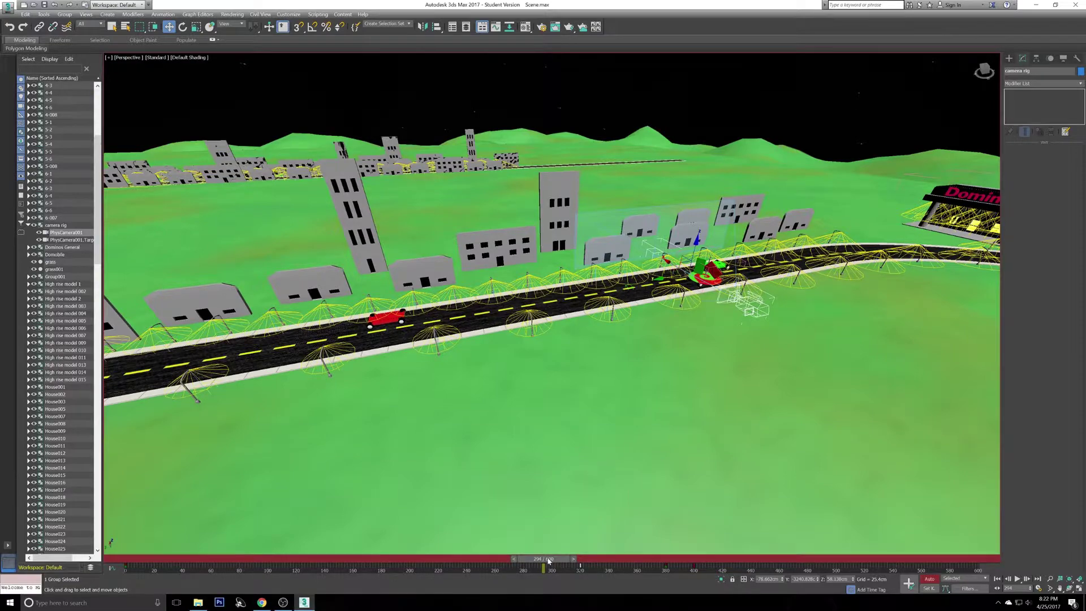
pyautogui.moveTo(548, 560); pyautogui.dragTo(442, 560)
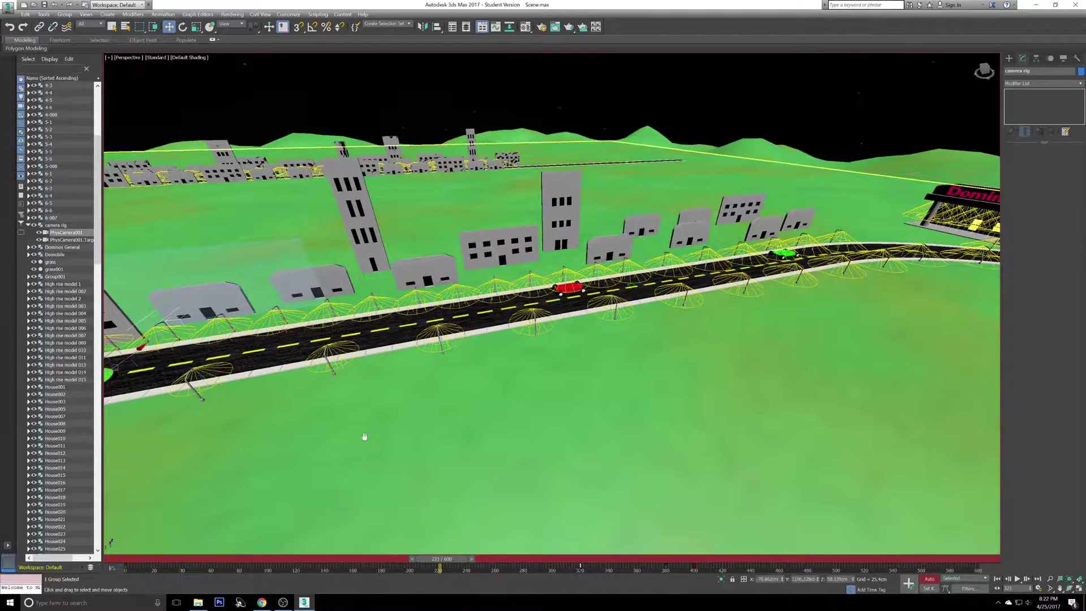
# Step: Scrub forward from frame 222 to about frame 354 in the perspective view to examine the rig's travel along the road
pyautogui.keyDown('alt'); pyautogui.moveTo(365, 437); pyautogui.dragTo(826, 368, button='middle'); pyautogui.keyUp('alt')
pyautogui.scroll(-3, 826, 367)
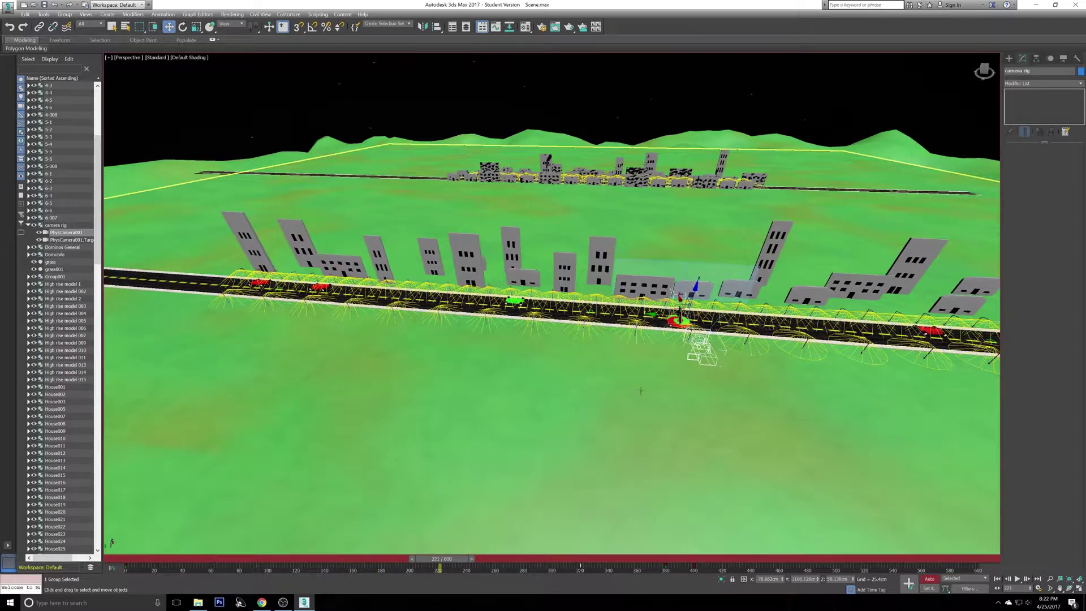
pyautogui.moveTo(428, 370); pyautogui.dragTo(577, 369, button='middle')
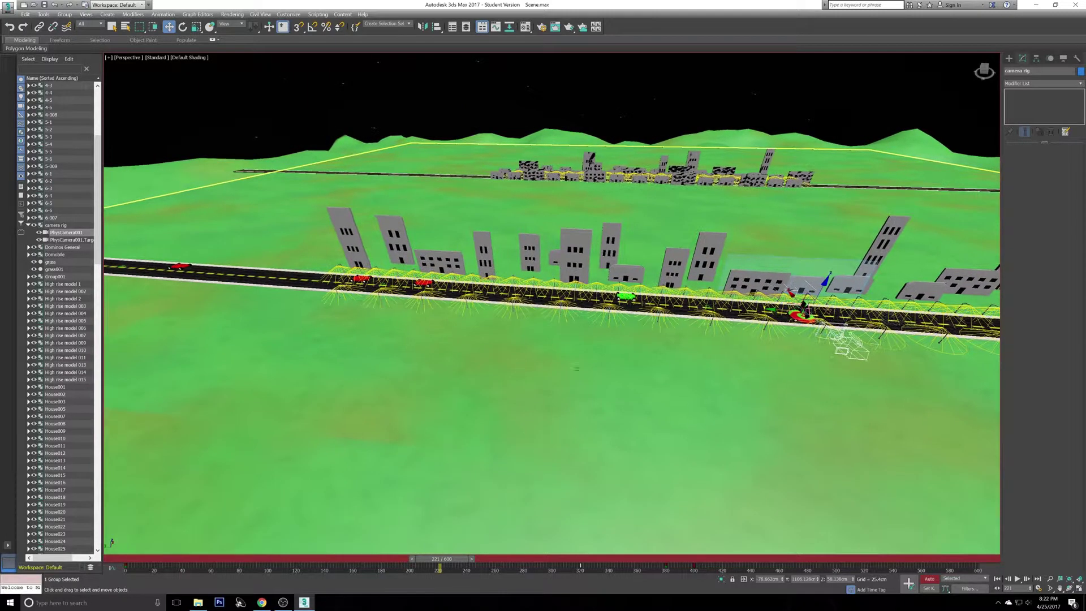
pyautogui.moveTo(437, 561); pyautogui.dragTo(545, 517)
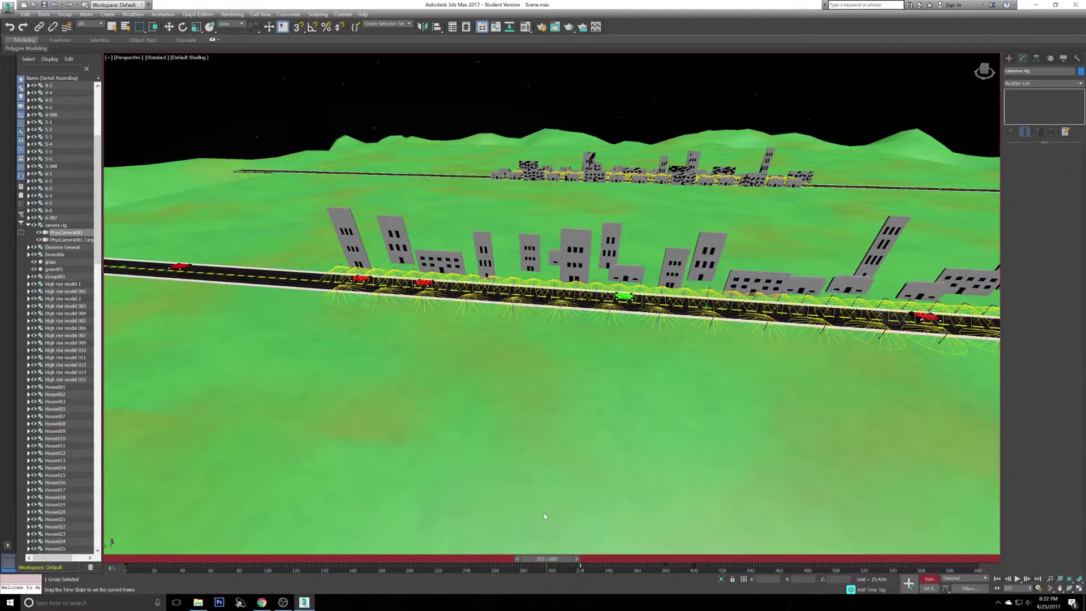
pyautogui.moveTo(677, 516); pyautogui.dragTo(625, 516)
# Step: Play the animation through PhysCamera001 up to the Dominos store front, and return to the full-size perspective view
pyautogui.hotkey('alt', 'w')
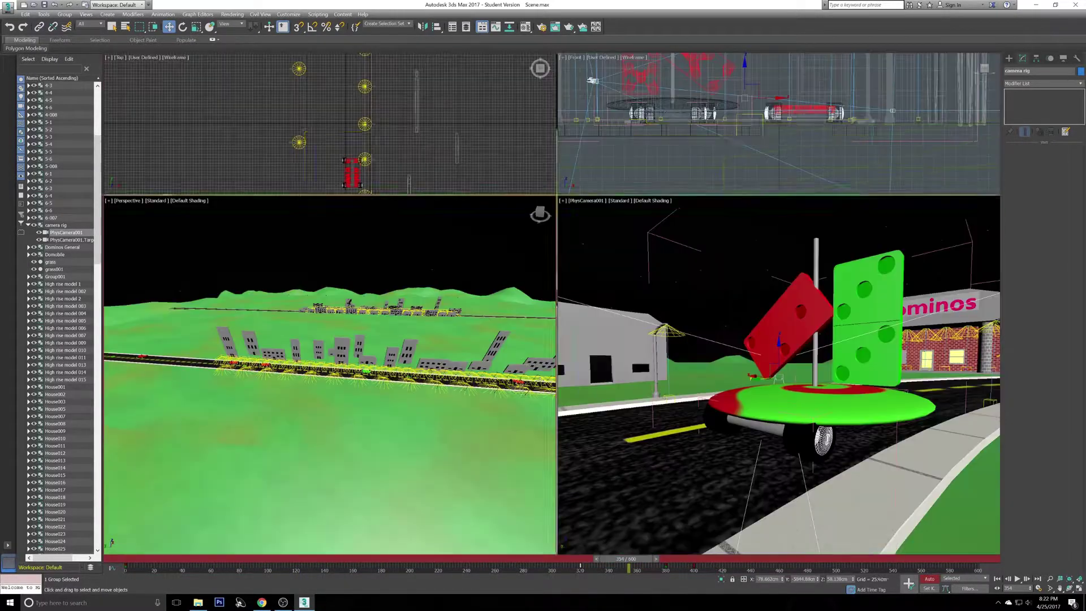
pyautogui.hotkey('alt', 'w')
pyautogui.moveTo(639, 561); pyautogui.dragTo(501, 560)
pyautogui.click(1017, 579)
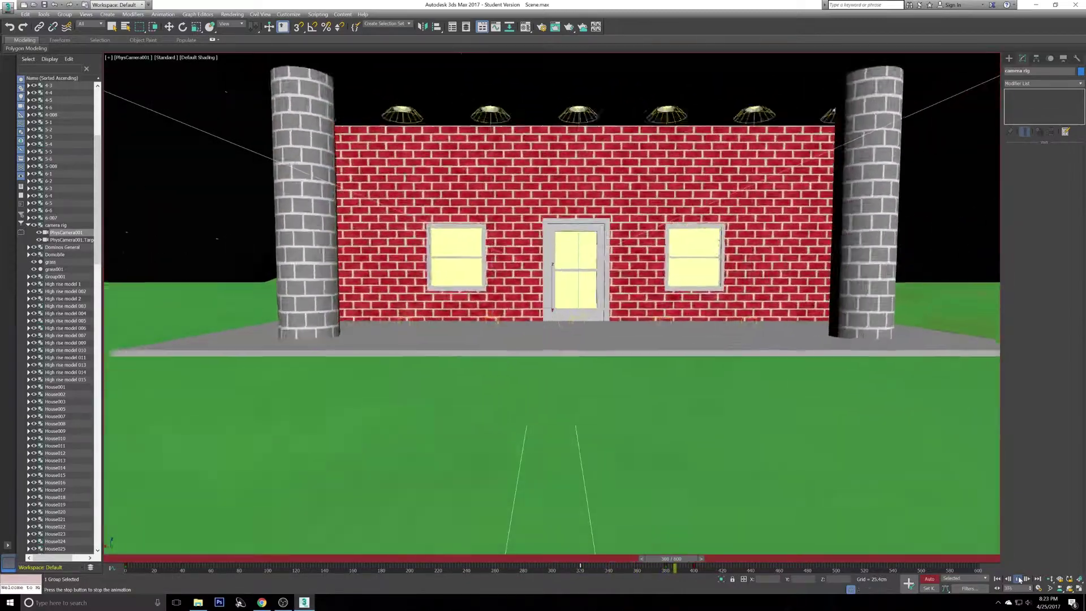
pyautogui.click(1018, 579)
pyautogui.press('w')
pyautogui.hotkey('alt', 'w')
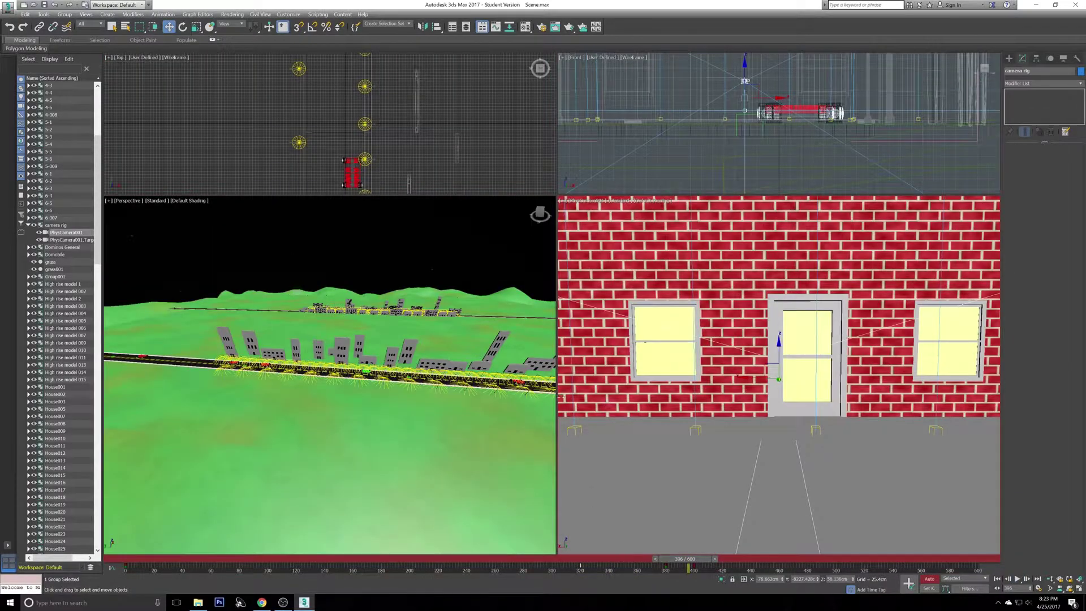
pyautogui.hotkey('alt', 'w')
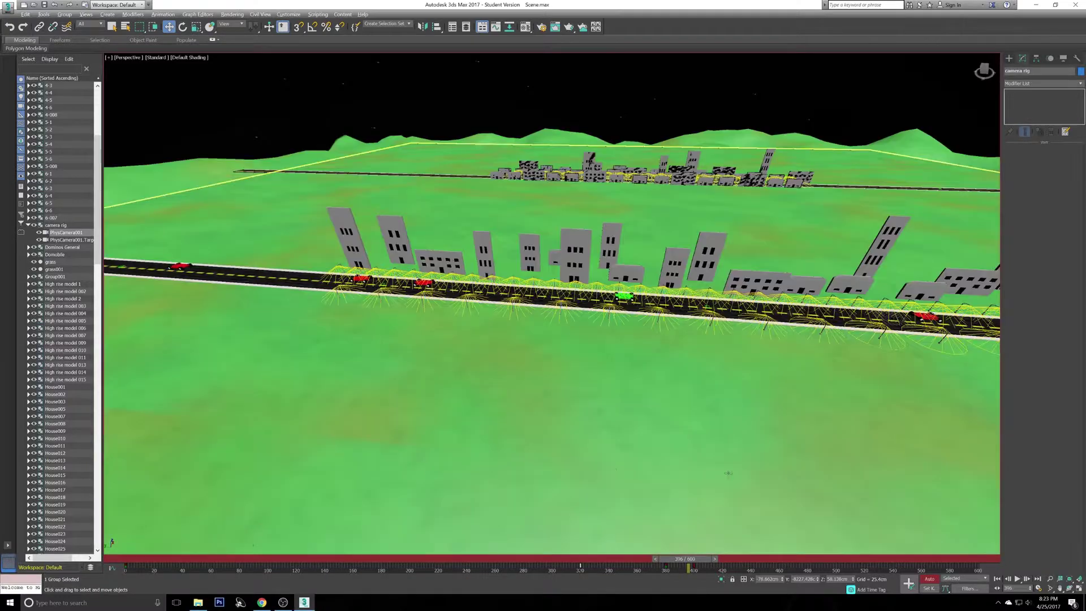
# Step: With Auto Key off, give the rig's Y Position key at frame 320 smooth tangents and move its last key to about frame 415
pyautogui.click(928, 580)
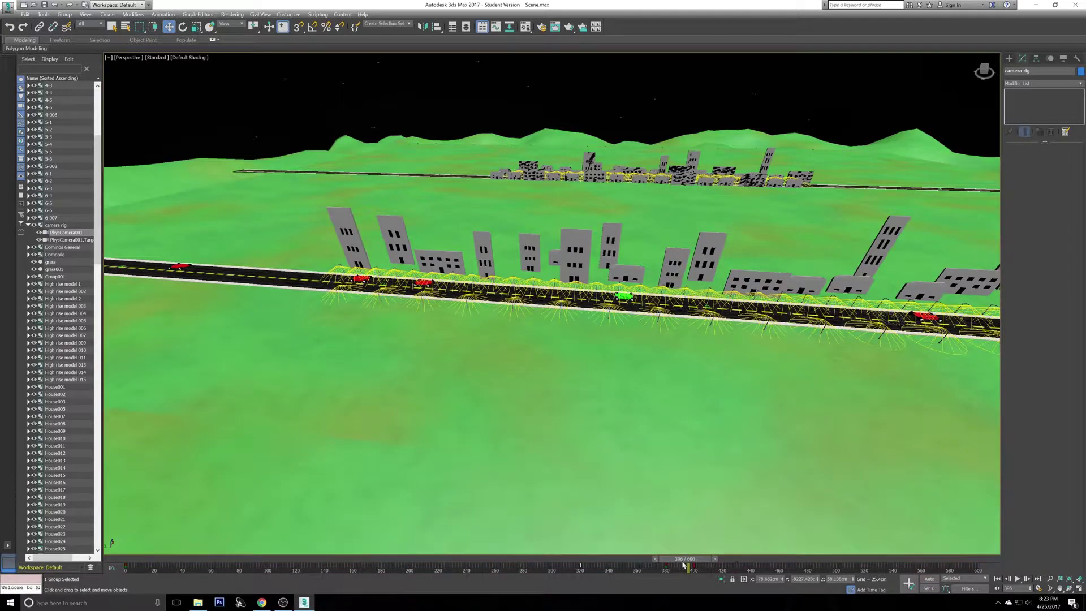
pyautogui.moveTo(673, 558); pyautogui.dragTo(625, 559)
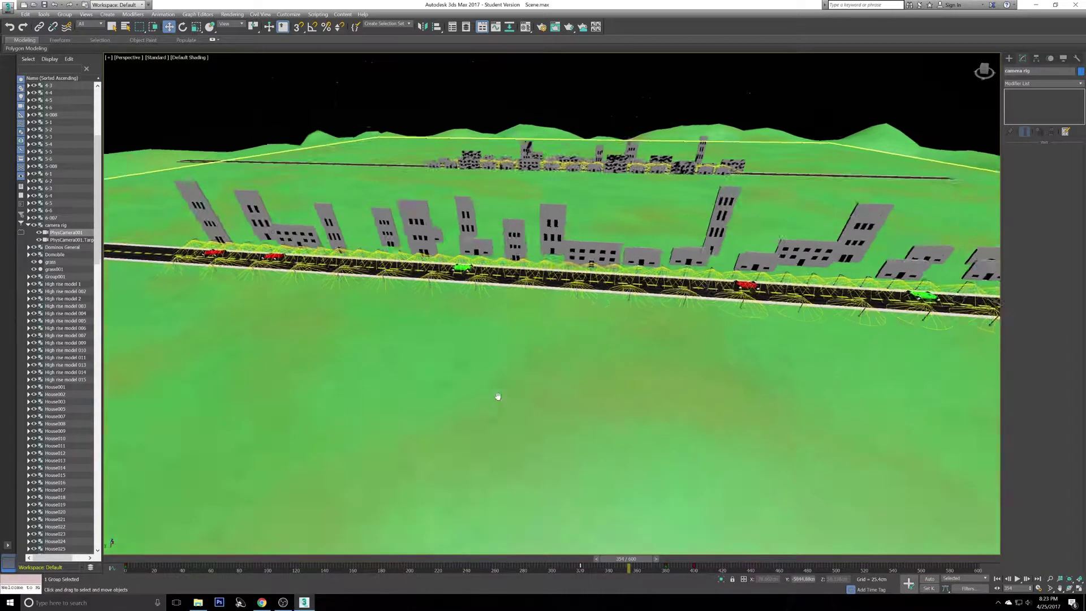
pyautogui.press('z')
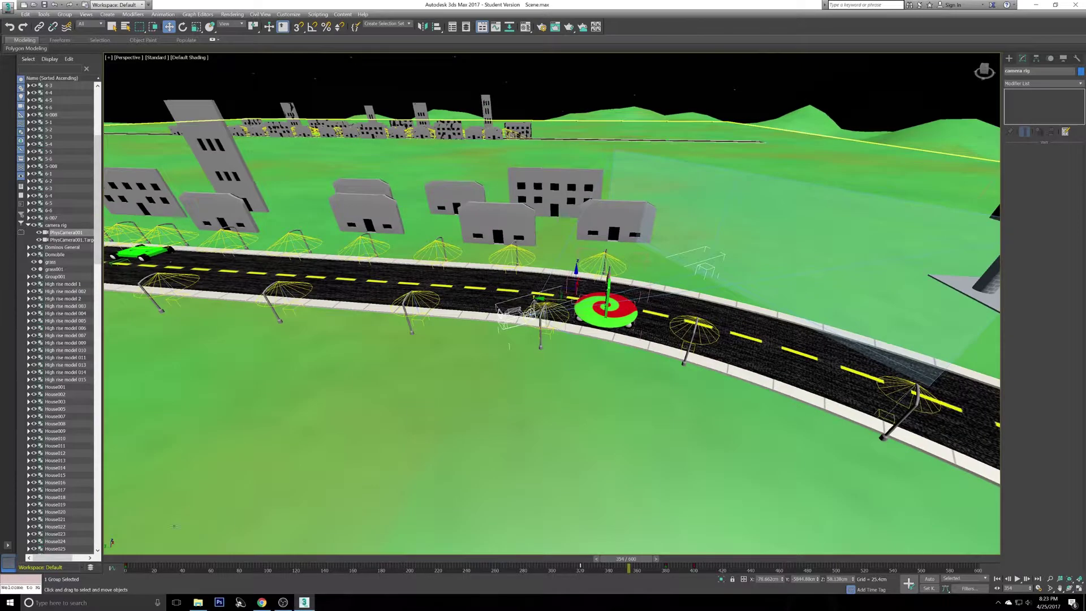
pyautogui.click(112, 568)
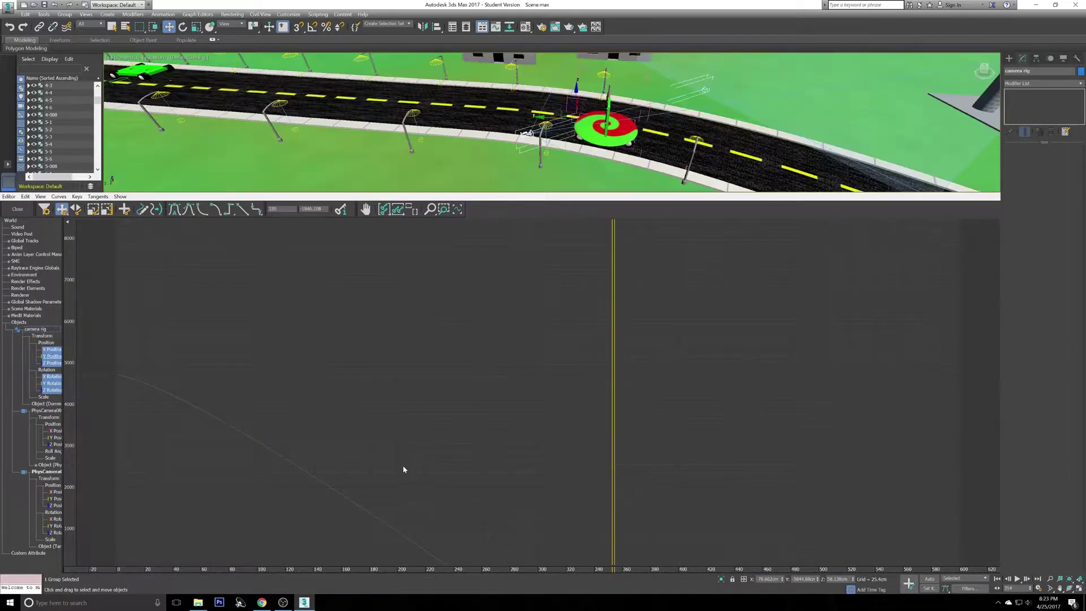
pyautogui.click(479, 402)
pyautogui.moveTo(479, 402); pyautogui.dragTo(434, 254, button='middle')
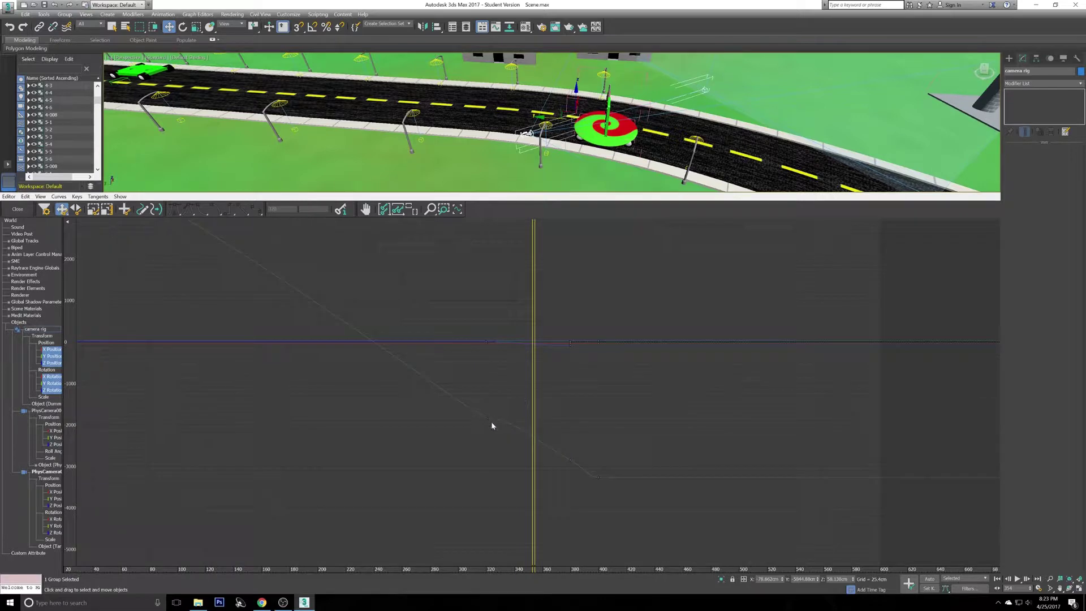
pyautogui.click(486, 419)
pyautogui.click(257, 214)
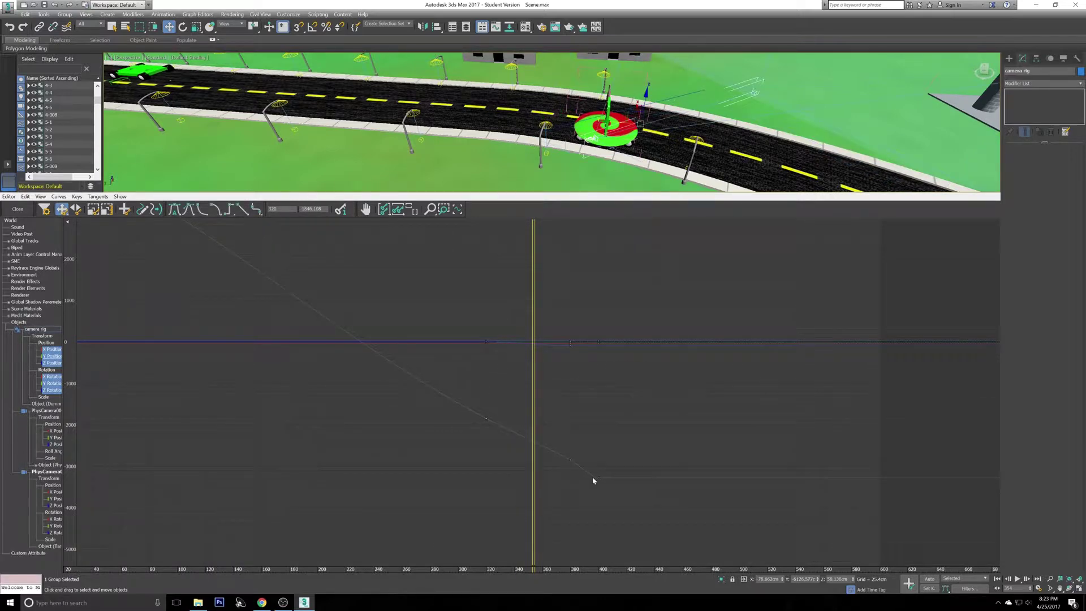
pyautogui.moveTo(597, 477); pyautogui.dragTo(622, 481)
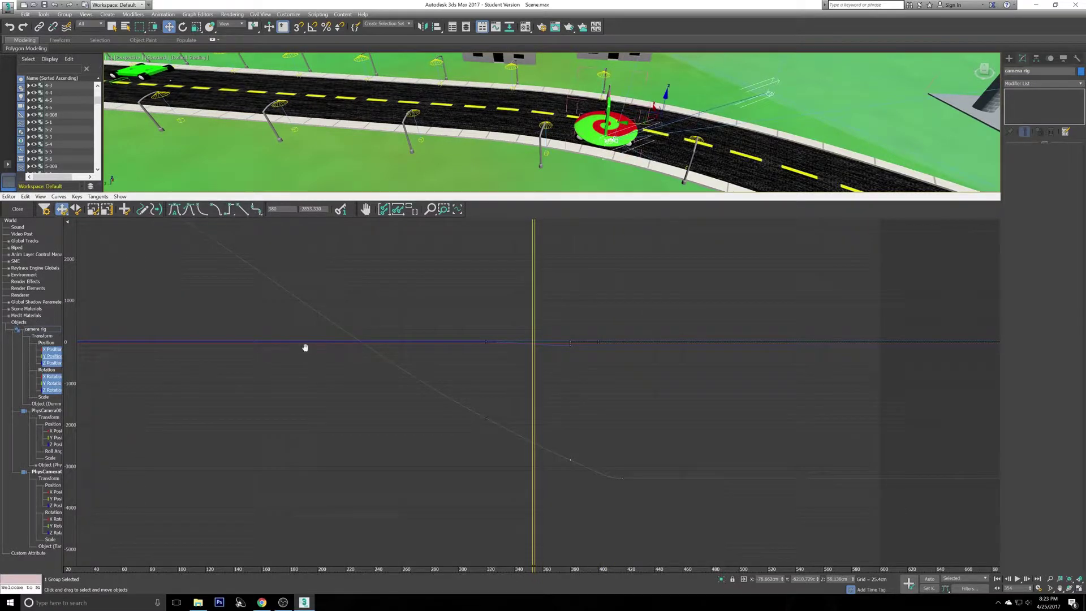
# Step: Play the animation from about frame 262 to check the camera rig's motion with the edited Y Position curve
pyautogui.moveTo(303, 347); pyautogui.dragTo(415, 382, button='middle')
pyautogui.moveTo(647, 324); pyautogui.dragTo(527, 318)
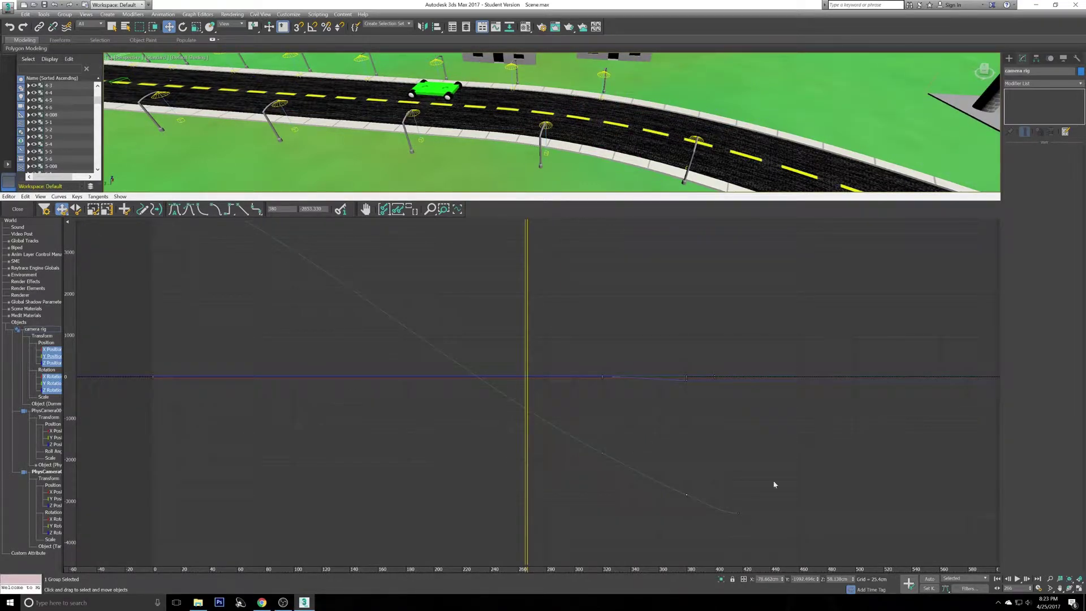
pyautogui.click(1018, 578)
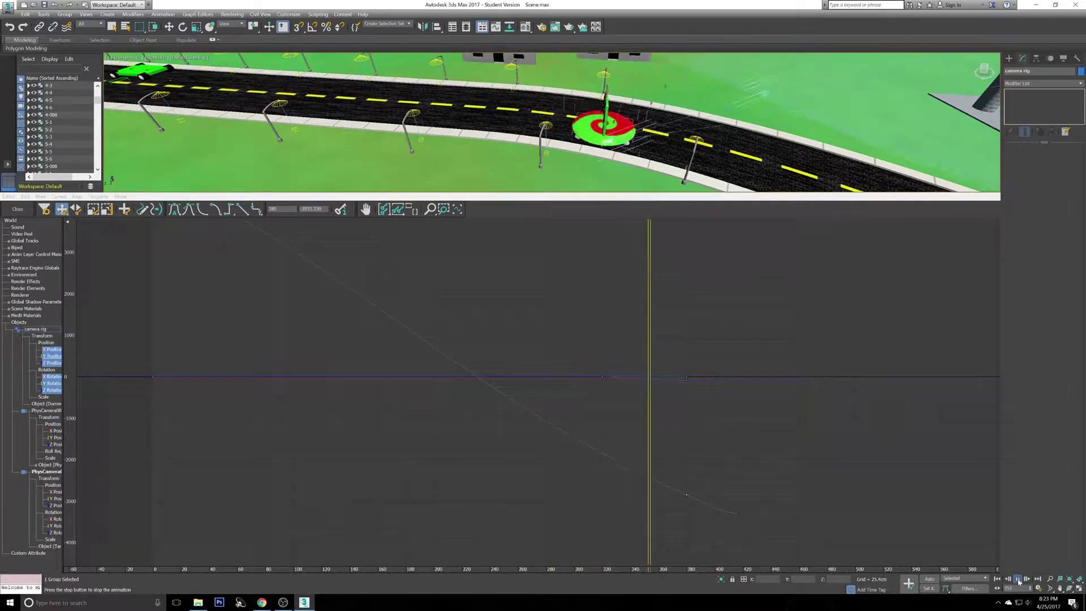
# Step: Set the camera rig's Z Rotation key at frame 380 to smooth tangents in the curve editor
pyautogui.moveTo(664, 402); pyautogui.dragTo(465, 398, button='middle')
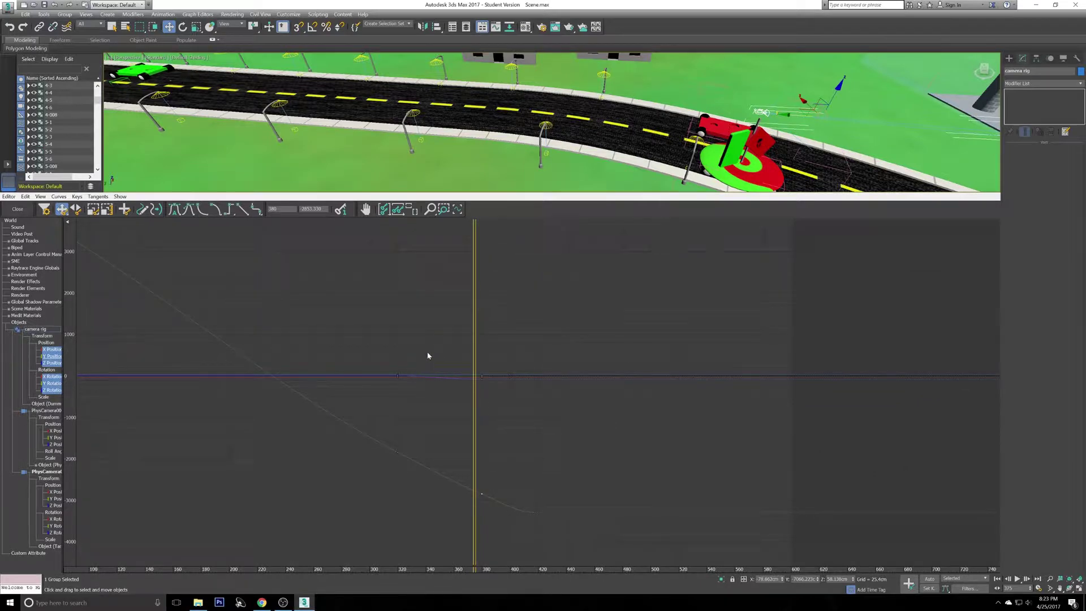
pyautogui.click(444, 357)
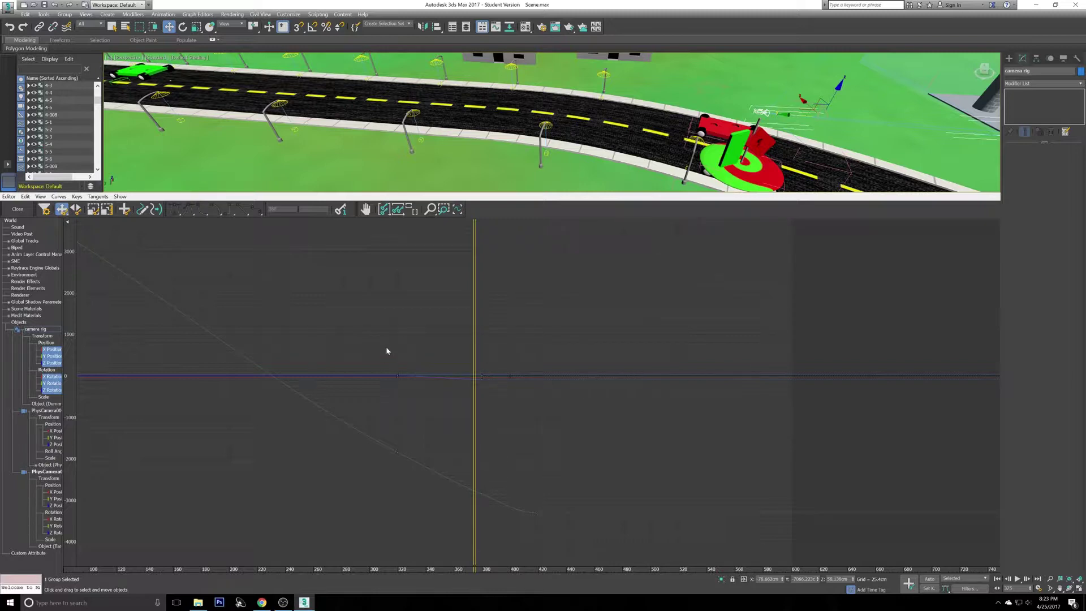
pyautogui.keyDown('ctrl'); pyautogui.keyDown('alt'); pyautogui.moveTo(395, 344); pyautogui.dragTo(518, 276, button='middle'); pyautogui.keyUp('alt'); pyautogui.keyUp('ctrl')
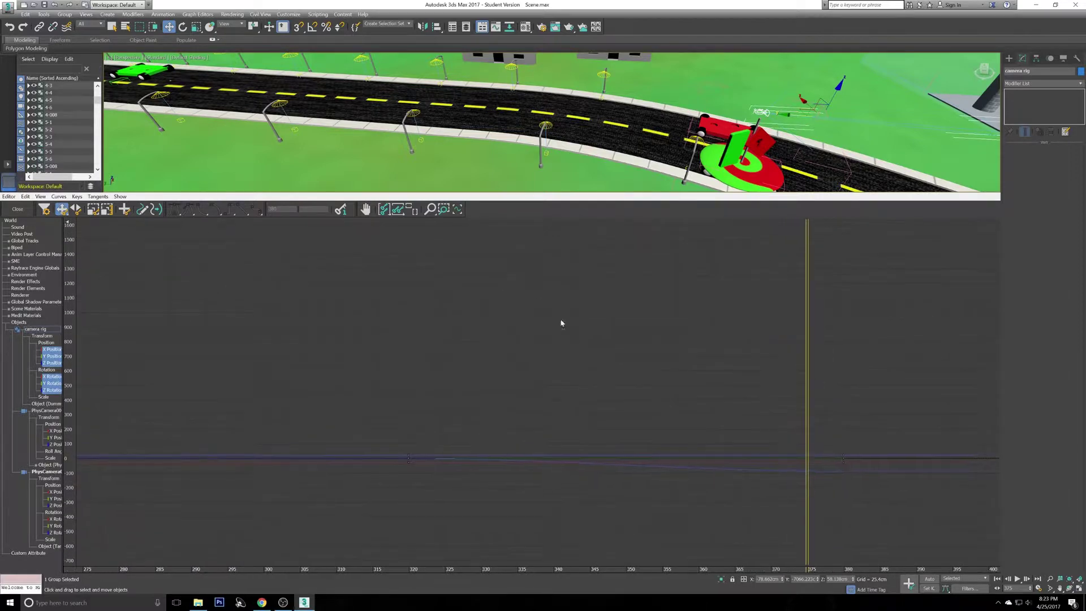
pyautogui.moveTo(592, 345); pyautogui.dragTo(447, 303, button='middle')
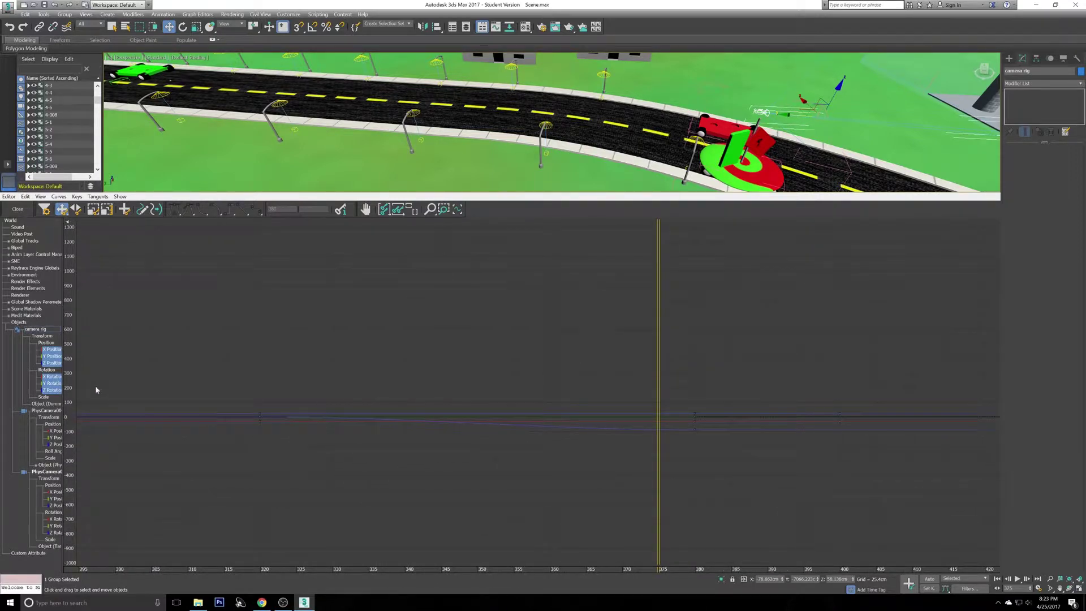
pyautogui.click(694, 430)
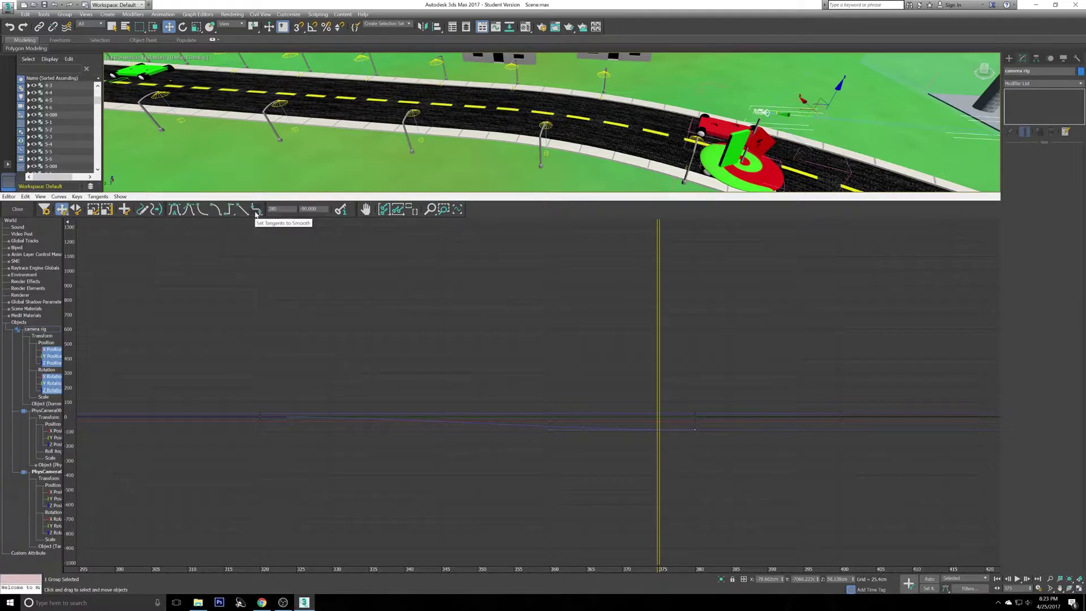
pyautogui.click(257, 215)
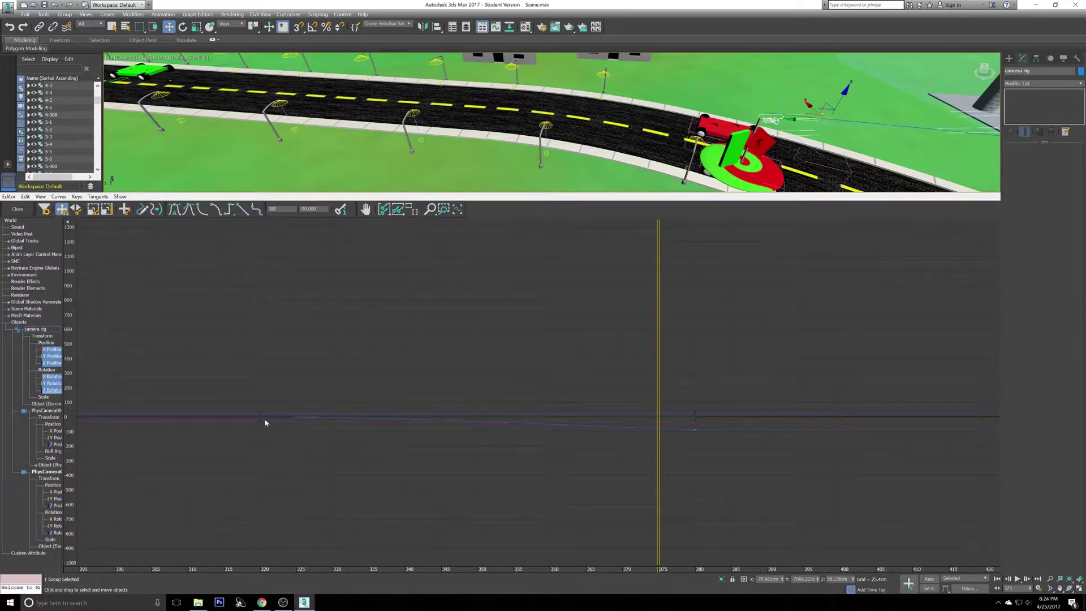
# Step: Close the curve editor and play the animation from the start through PhysCamera001 to review the turn toward the Dominos store
pyautogui.moveTo(657, 382); pyautogui.dragTo(716, 415)
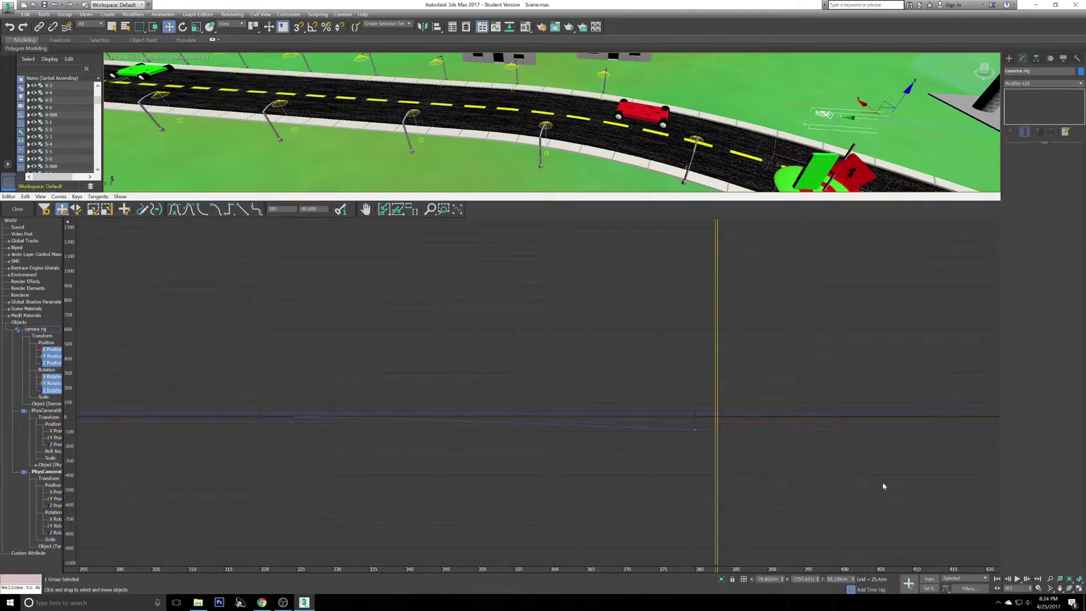
pyautogui.click(22, 212)
pyautogui.hotkey('alt', 'w')
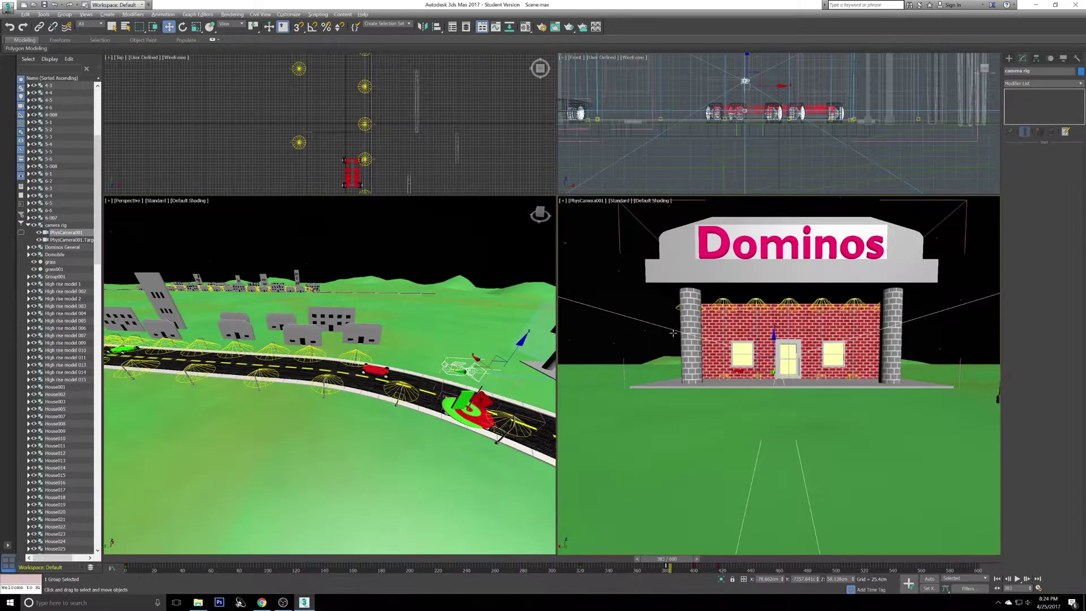
pyautogui.hotkey('alt', 'w')
pyautogui.moveTo(667, 561); pyautogui.dragTo(87, 513)
pyautogui.click(1016, 581)
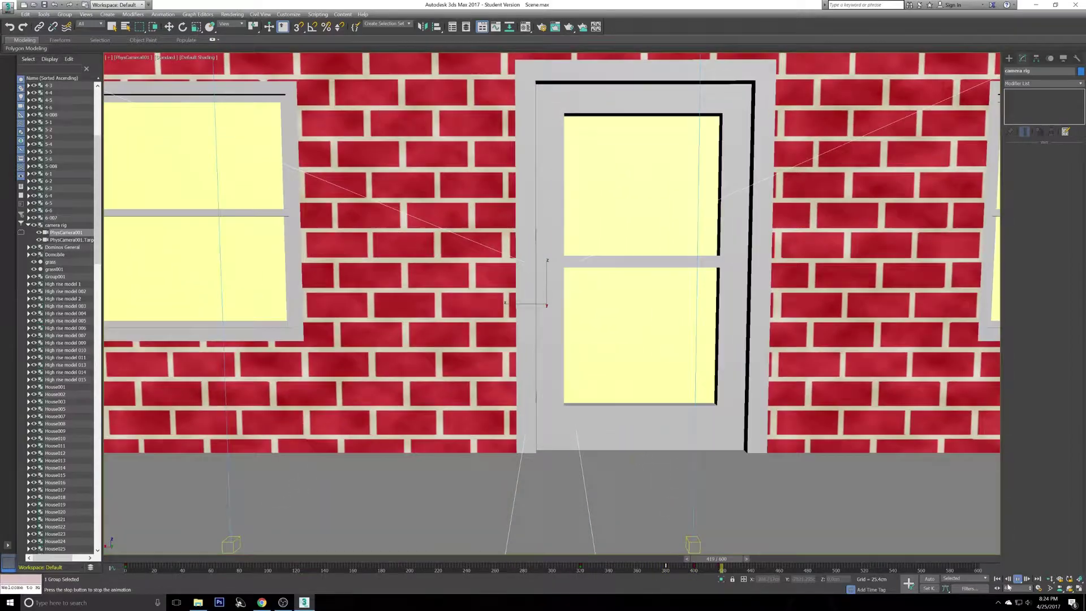
pyautogui.click(1017, 579)
pyautogui.press('w')
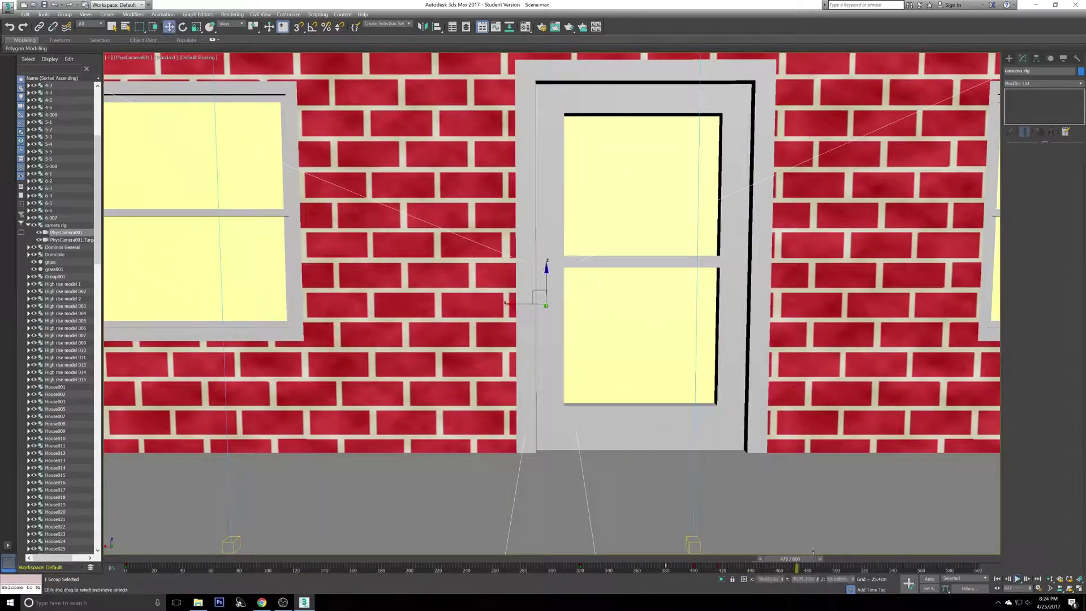
# Step: Go to frame 290, open the camera rig group and select PhysCamera001's target beside the road in the perspective view
pyautogui.moveTo(786, 561); pyautogui.dragTo(534, 502)
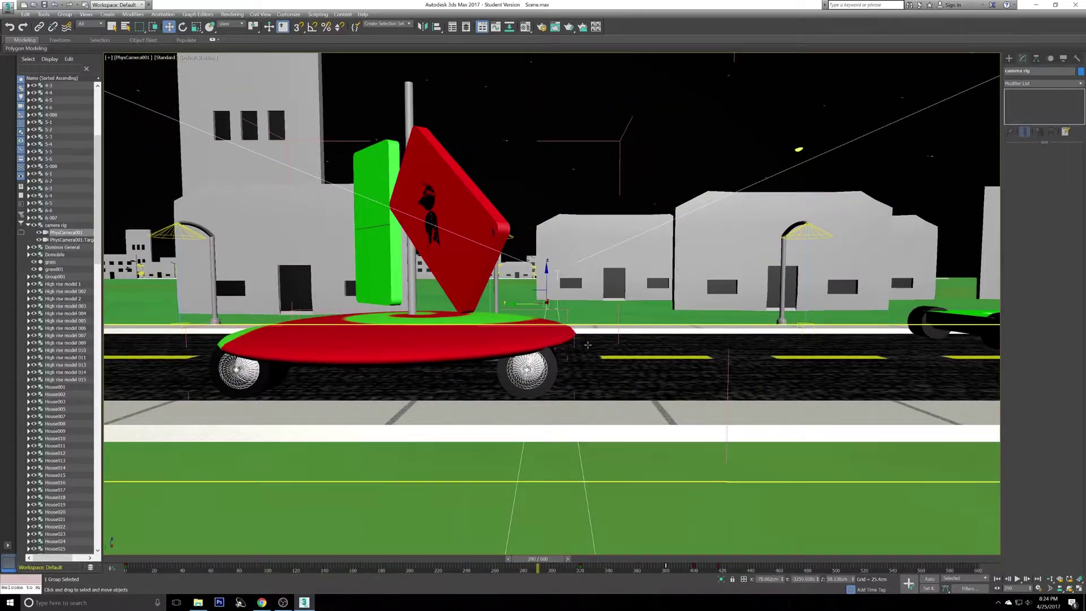
pyautogui.hotkey('alt', 'w')
pyautogui.middleClick(400, 371)
pyautogui.hotkey('alt', 'w')
pyautogui.moveTo(396, 373); pyautogui.dragTo(616, 399, button='middle')
pyautogui.moveTo(384, 334); pyautogui.dragTo(427, 370, button='middle')
pyautogui.keyDown('alt'); pyautogui.moveTo(579, 261); pyautogui.dragTo(615, 272, button='middle'); pyautogui.keyUp('alt')
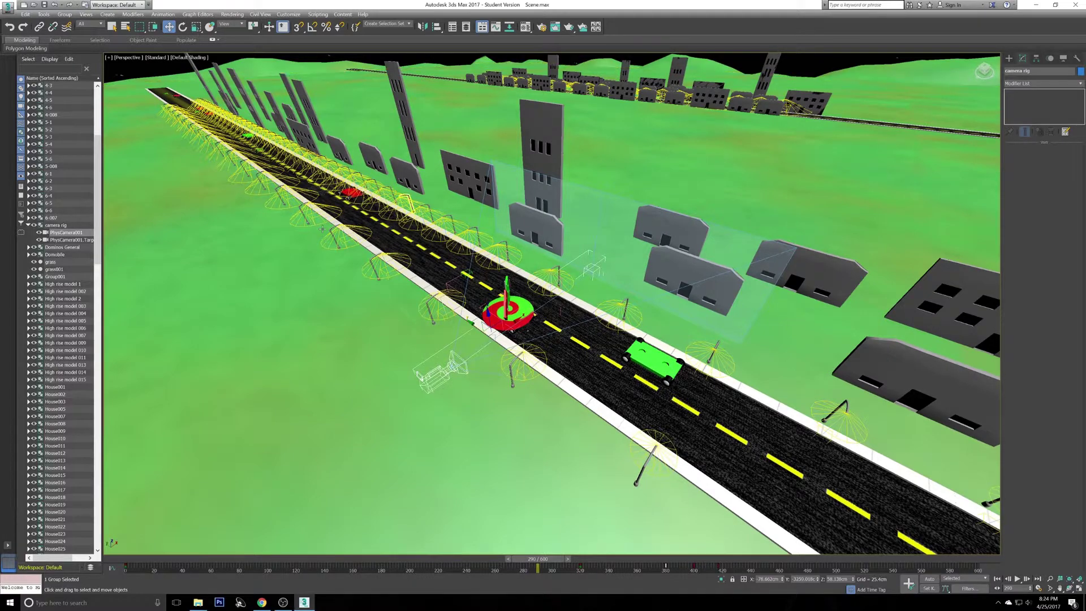
pyautogui.scroll(6, 581, 281)
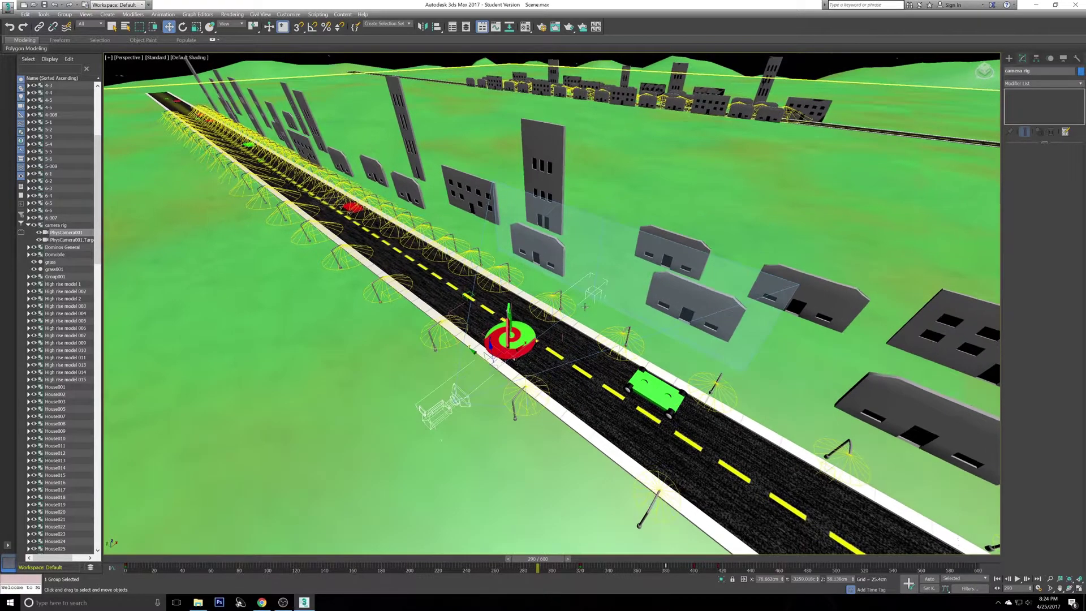
pyautogui.moveTo(596, 297); pyautogui.dragTo(653, 260, button='middle')
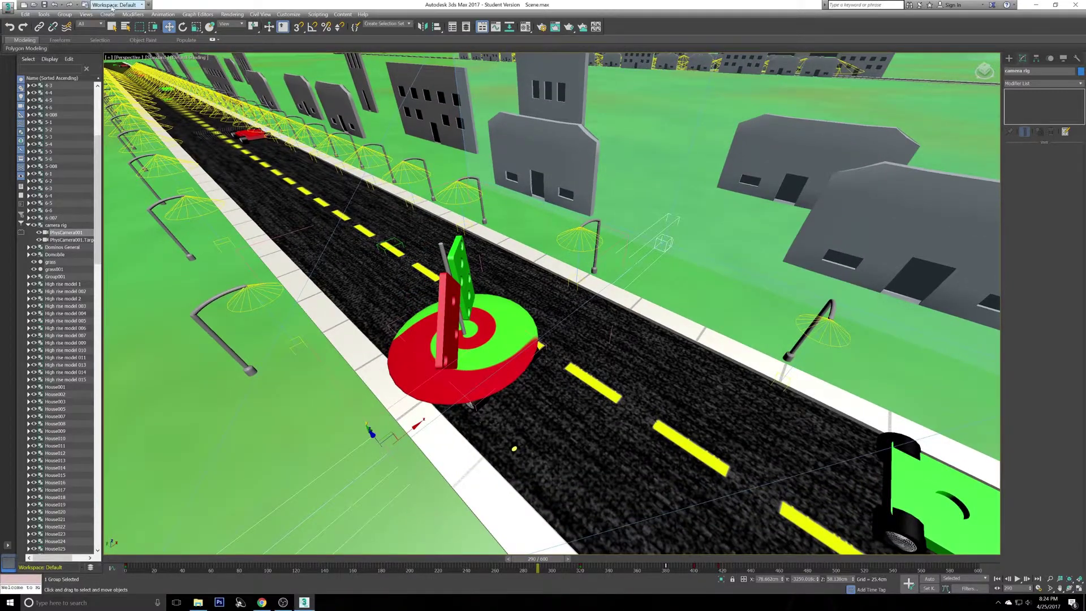
pyautogui.click(70, 16)
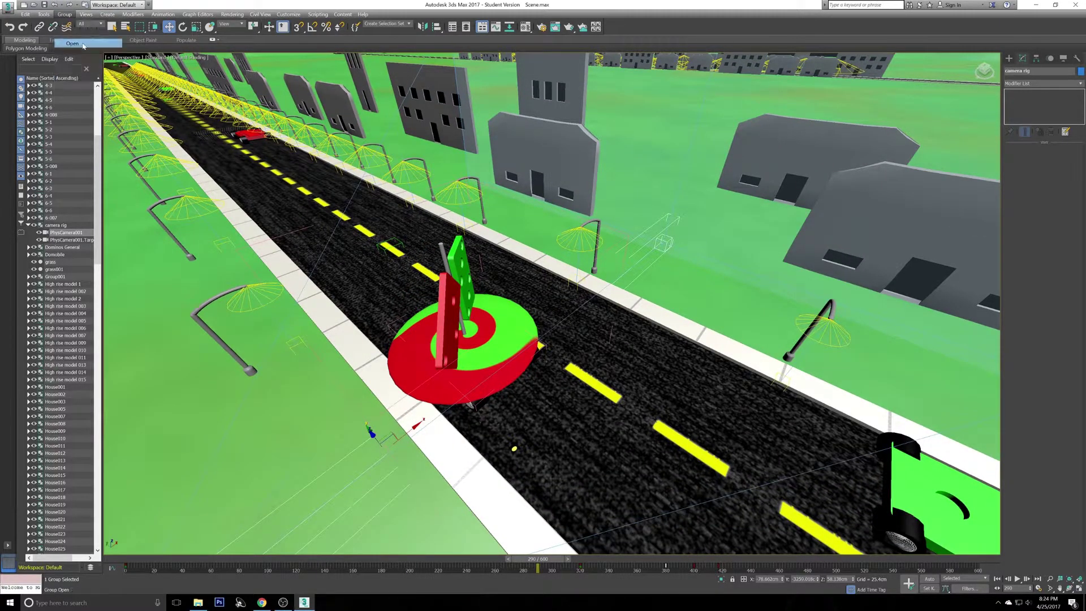
pyautogui.click(612, 184)
pyautogui.click(667, 245)
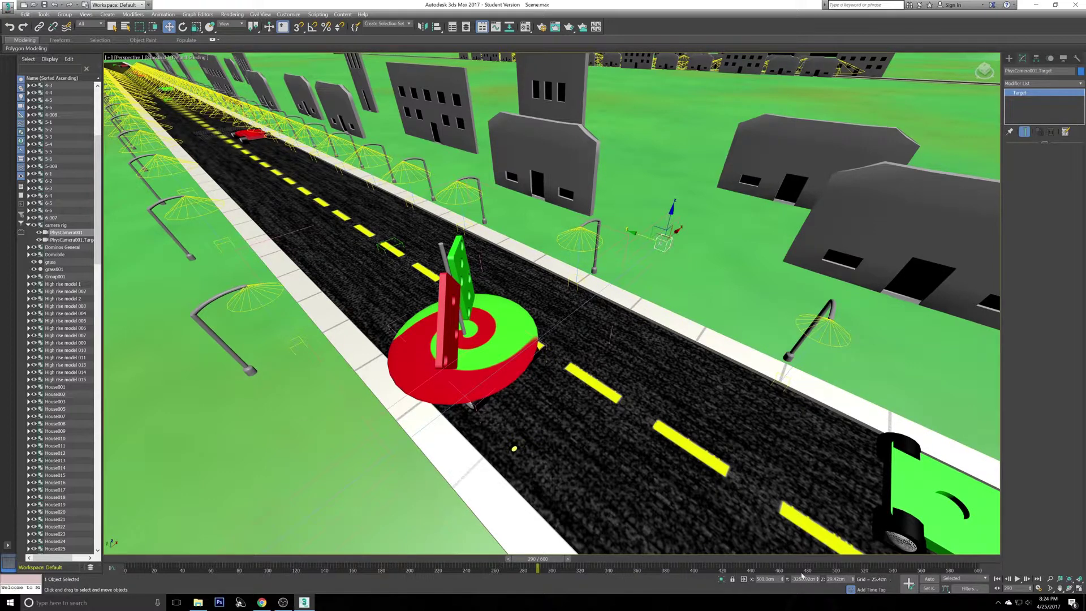
# Step: Turn on automatic keying for the selected PhysCamera001 target and advance the animation to frame 320
pyautogui.click(929, 580)
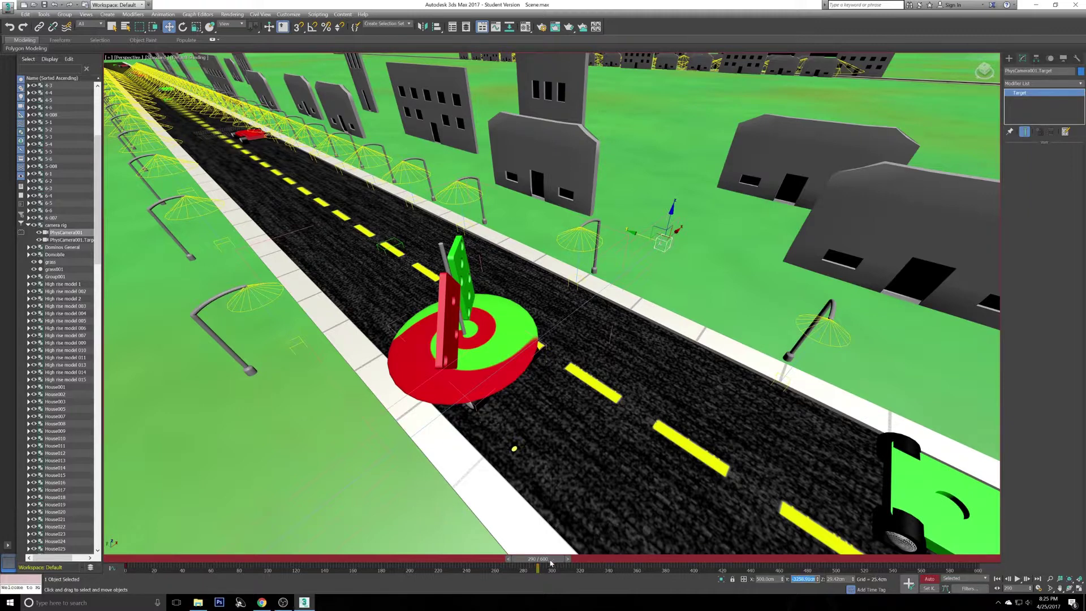
pyautogui.moveTo(551, 563); pyautogui.dragTo(587, 559)
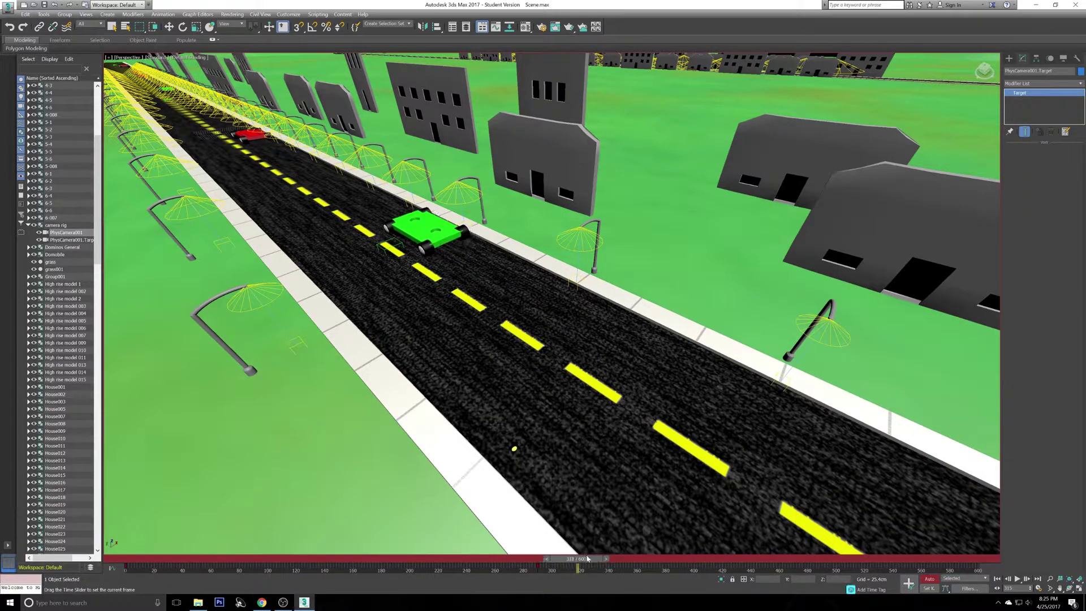
pyautogui.moveTo(597, 551); pyautogui.dragTo(584, 542, button='middle')
pyautogui.moveTo(592, 561); pyautogui.dragTo(593, 561)
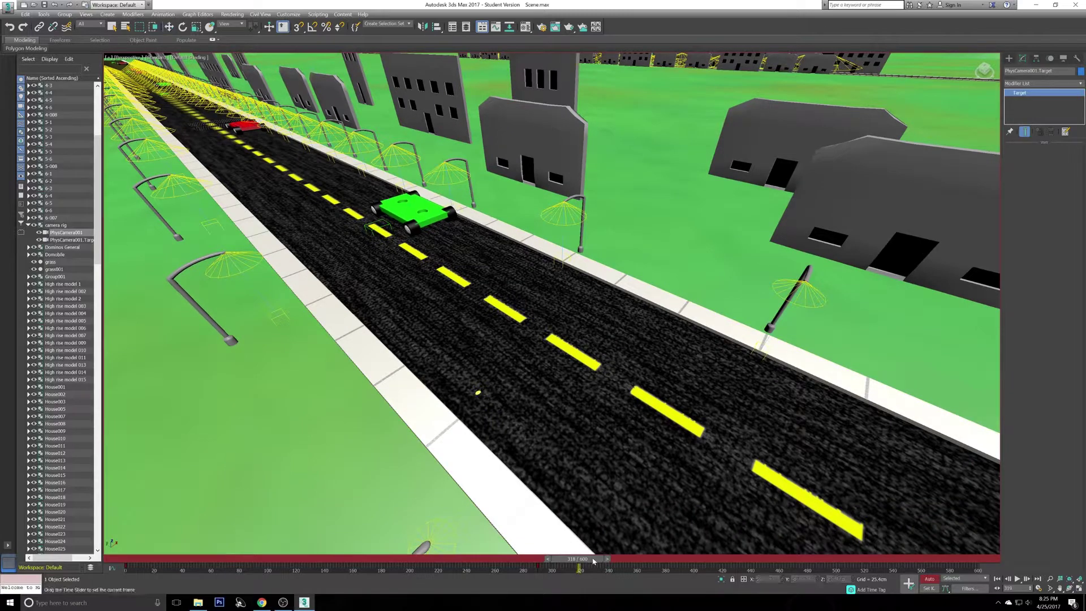
pyautogui.moveTo(583, 473); pyautogui.dragTo(555, 443, button='middle')
pyautogui.scroll(-5, 555, 443)
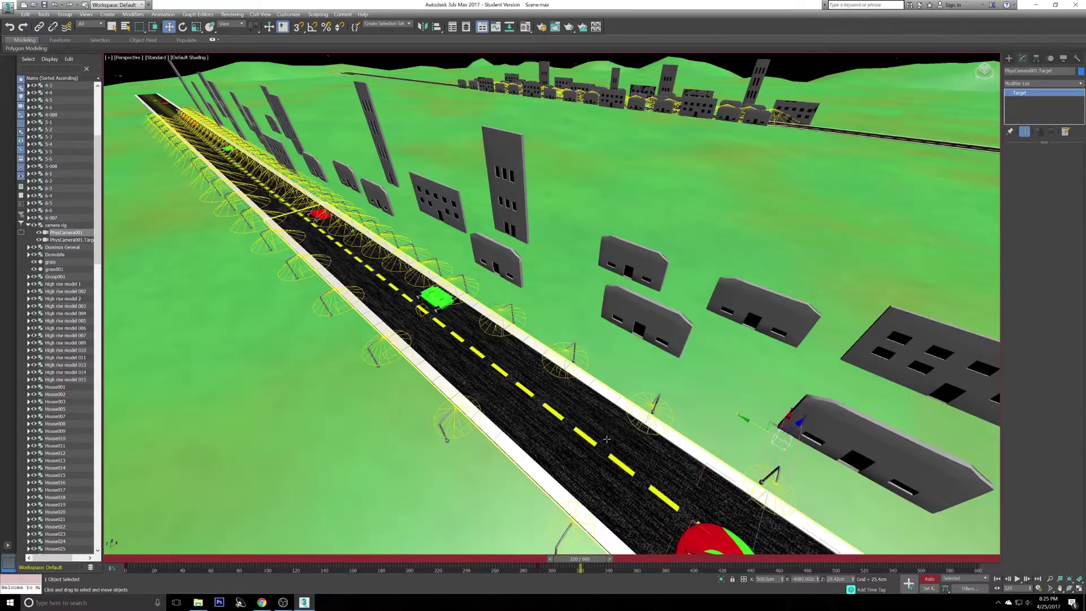
# Step: At frame 340, move PhysCamera001's target forward along the road on its Y axis to keep up with the domino vehicle
pyautogui.moveTo(774, 411); pyautogui.dragTo(688, 327, button='middle')
pyautogui.moveTo(687, 327); pyautogui.dragTo(453, 213)
pyautogui.moveTo(580, 559); pyautogui.dragTo(613, 535)
pyautogui.moveTo(747, 509); pyautogui.dragTo(601, 402, button='middle')
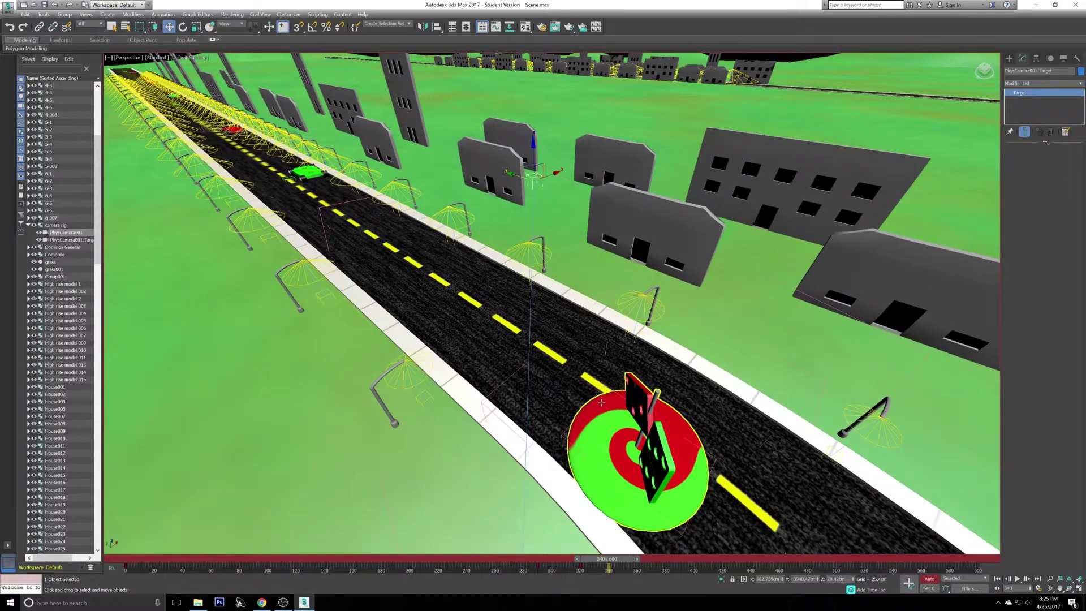
pyautogui.moveTo(518, 176); pyautogui.dragTo(885, 264)
pyautogui.moveTo(860, 384); pyautogui.dragTo(665, 239, button='middle')
pyautogui.scroll(-3, 661, 238)
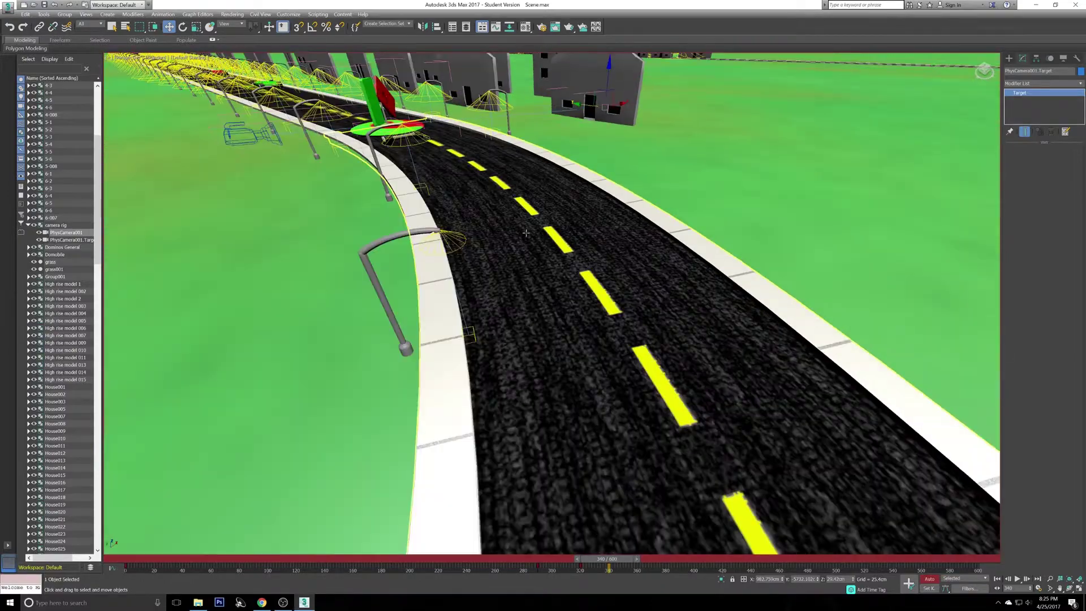
pyautogui.keyDown('alt'); pyautogui.moveTo(528, 233); pyautogui.dragTo(599, 312, button='middle'); pyautogui.keyUp('alt')
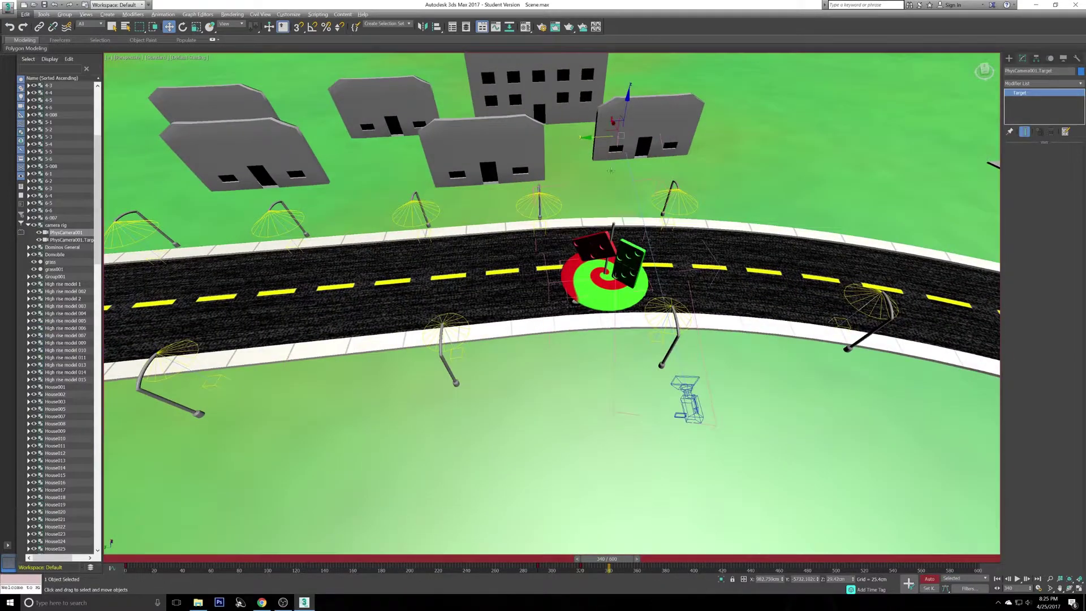
pyautogui.click(595, 143)
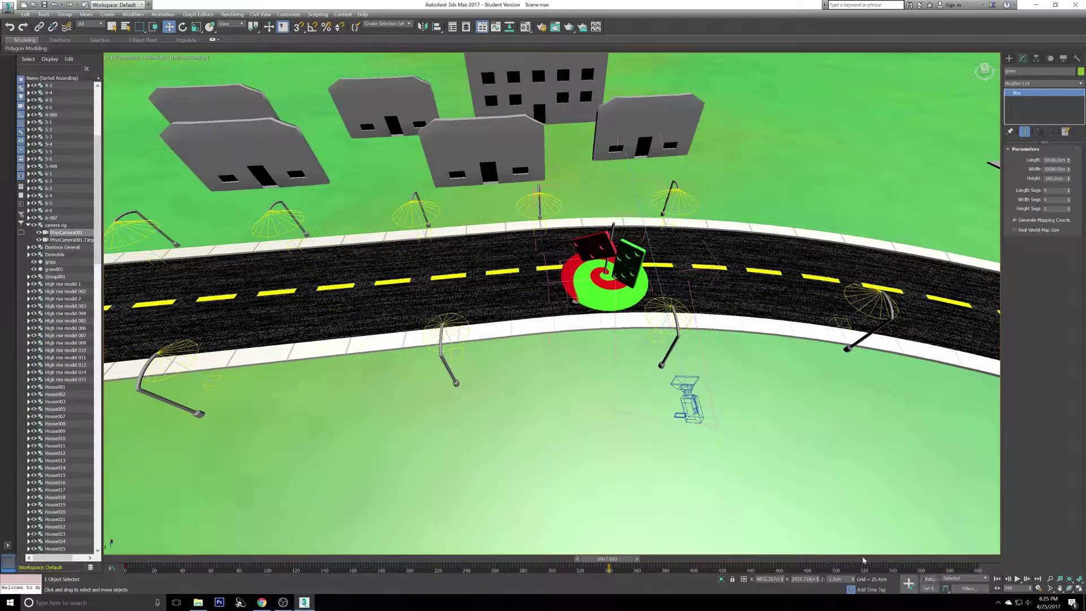
# Step: Play the animation from frame 265 through PhysCamera001 to review the camera's approach to the Dominos store
pyautogui.moveTo(607, 560); pyautogui.dragTo(502, 562)
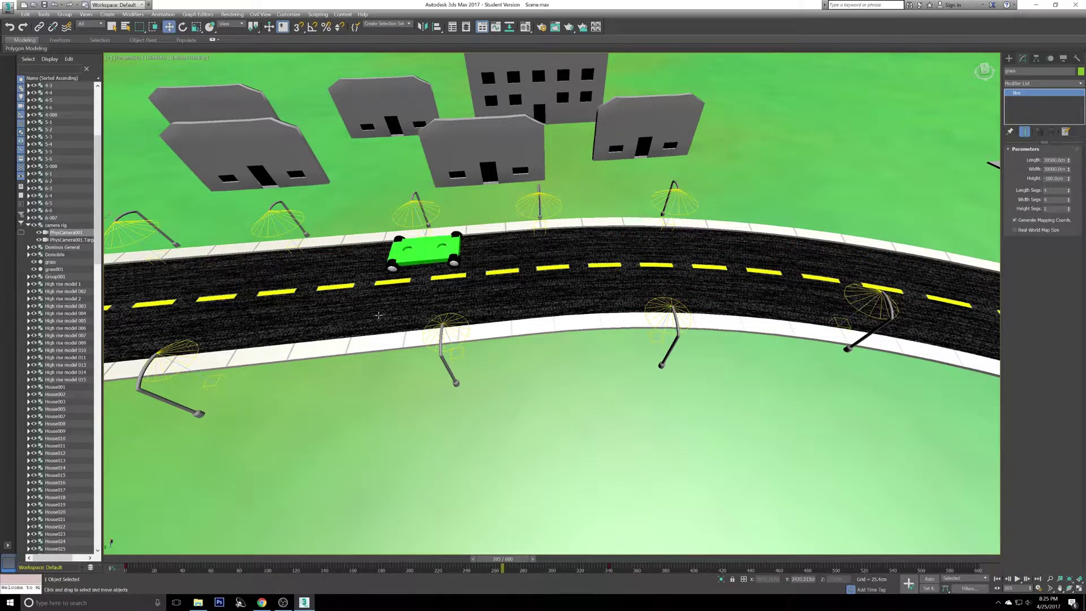
pyautogui.hotkey('alt', 'w')
pyautogui.hotkey('alt', 'w')
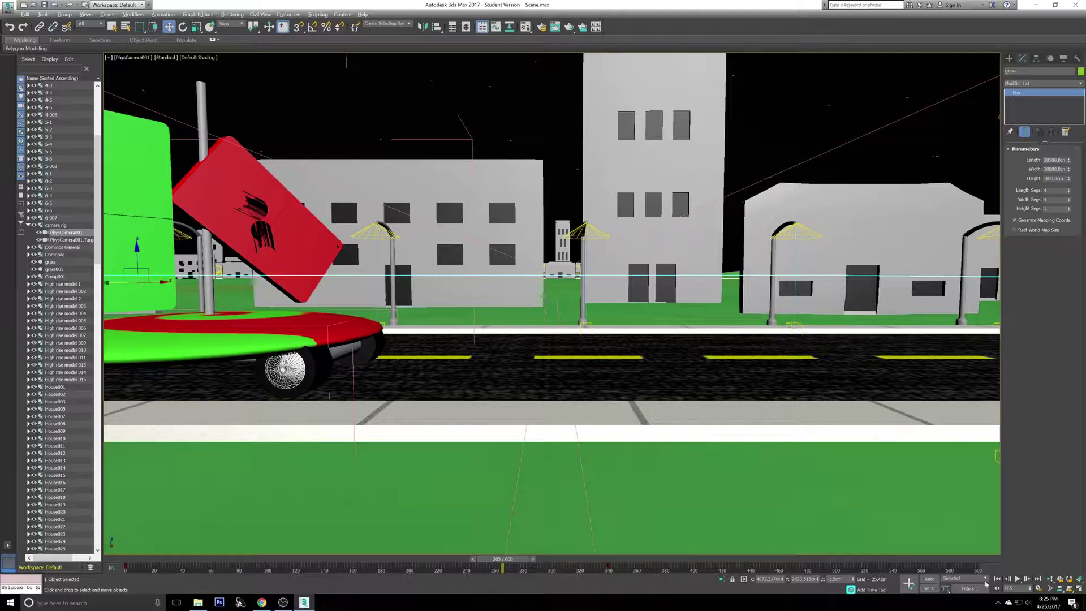
pyautogui.click(1019, 580)
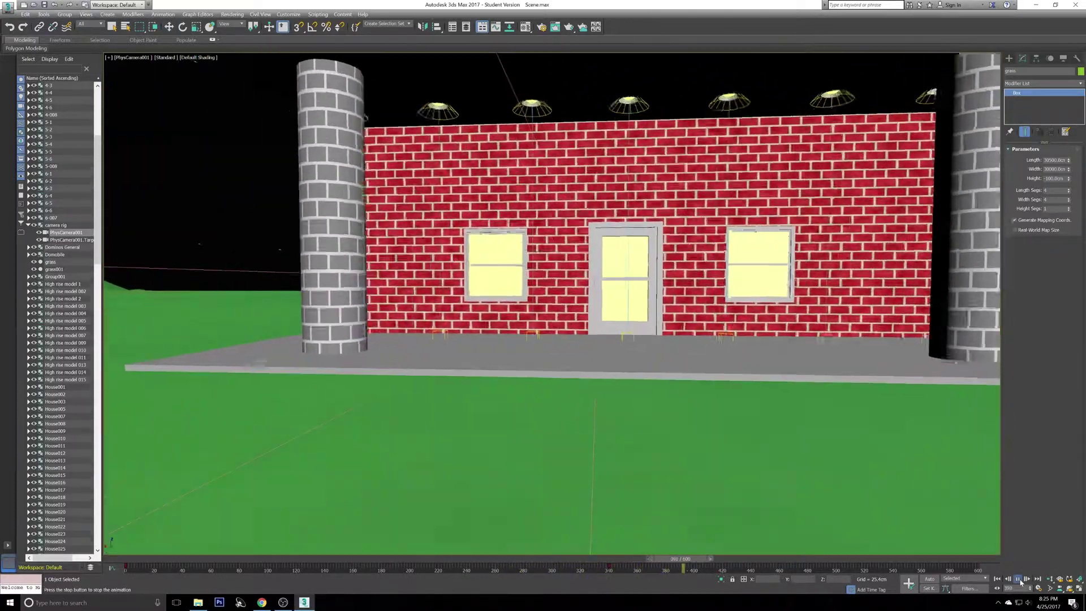
pyautogui.click(1019, 581)
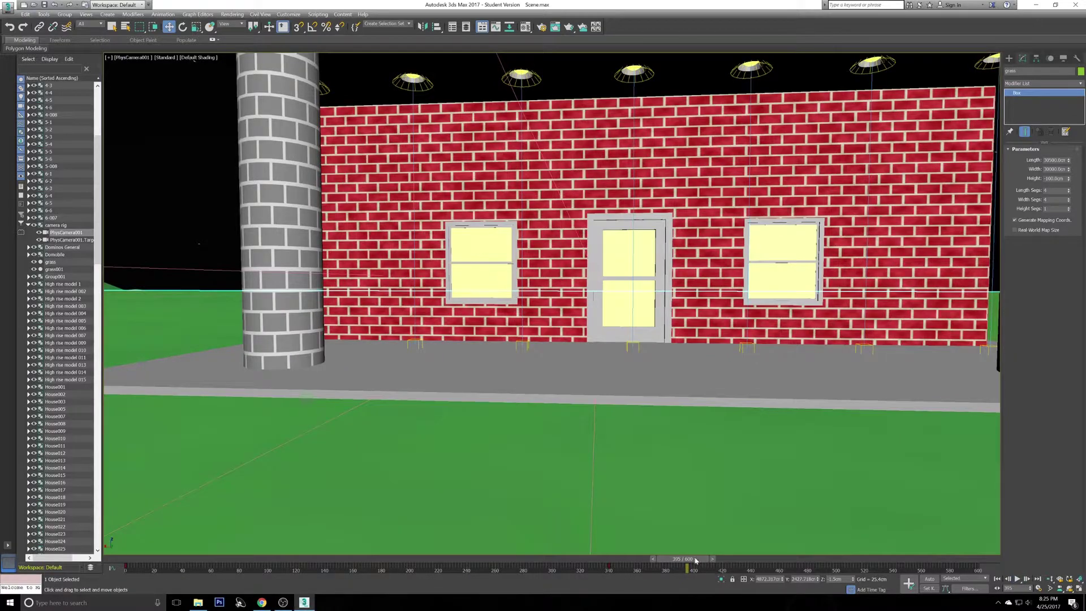
# Step: Go back to frame 294 and examine the hierarchy of the domino vehicle group, including its logo spinner and wheel subgroups
pyautogui.moveTo(696, 560); pyautogui.dragTo(556, 559)
pyautogui.press('w')
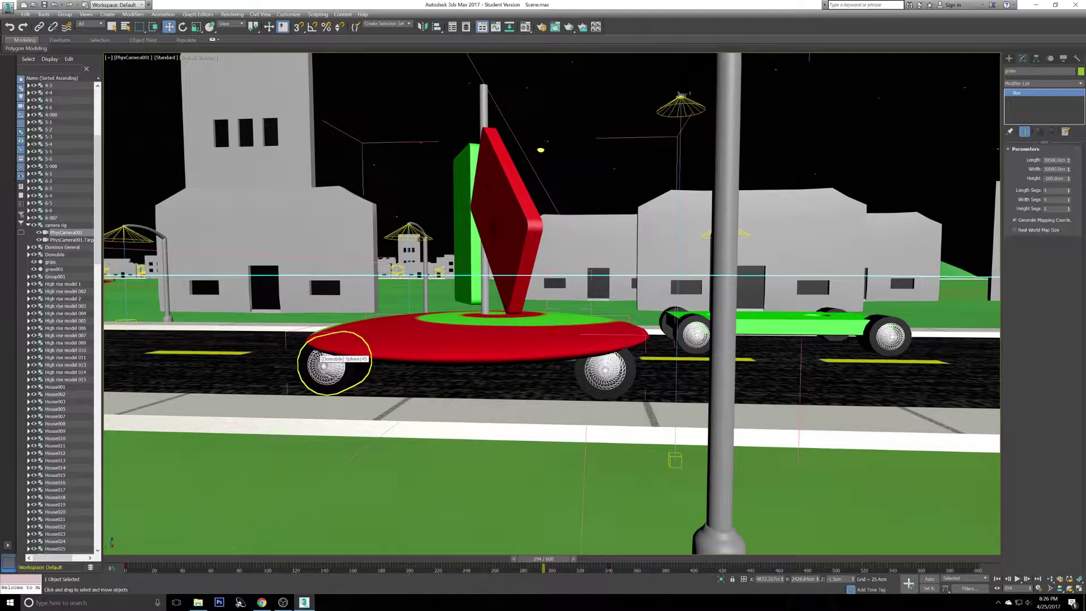
pyautogui.scroll(-2, 66, 226)
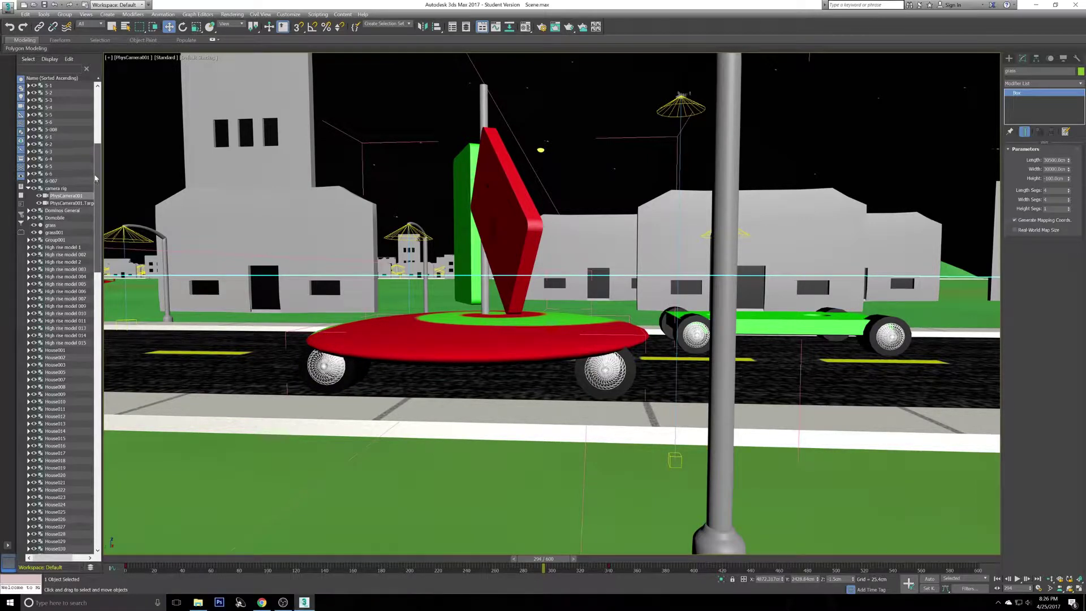
pyautogui.click(65, 226)
pyautogui.click(29, 226)
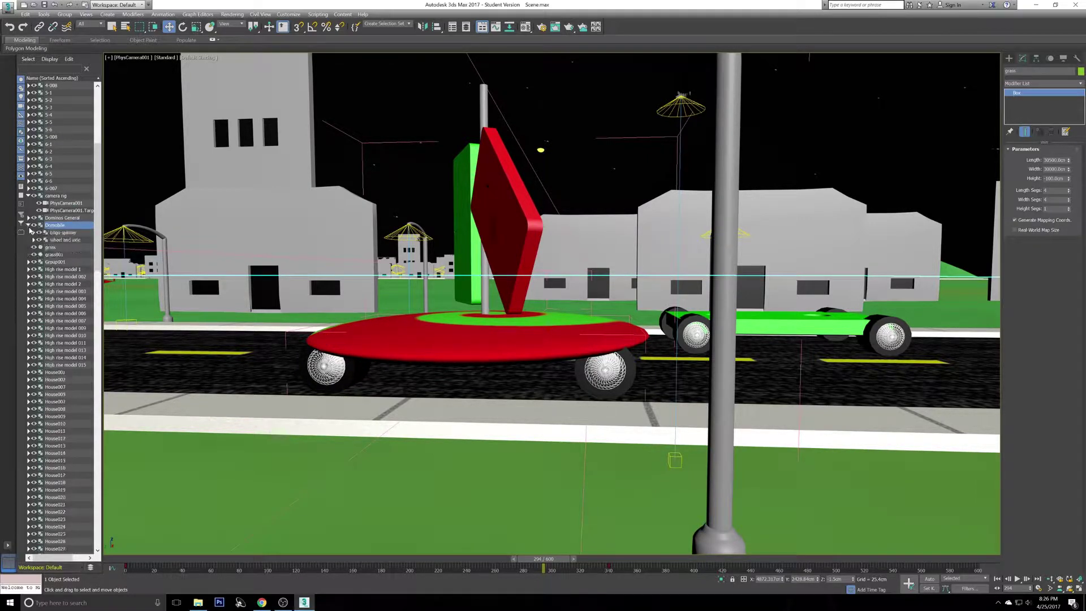
pyautogui.click(61, 233)
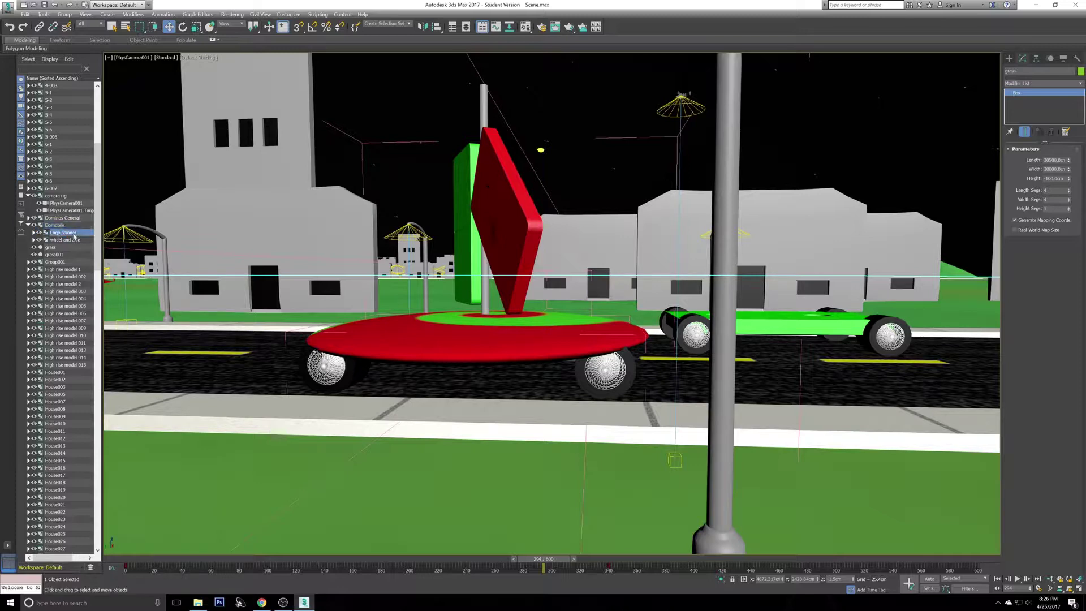
pyautogui.click(76, 240)
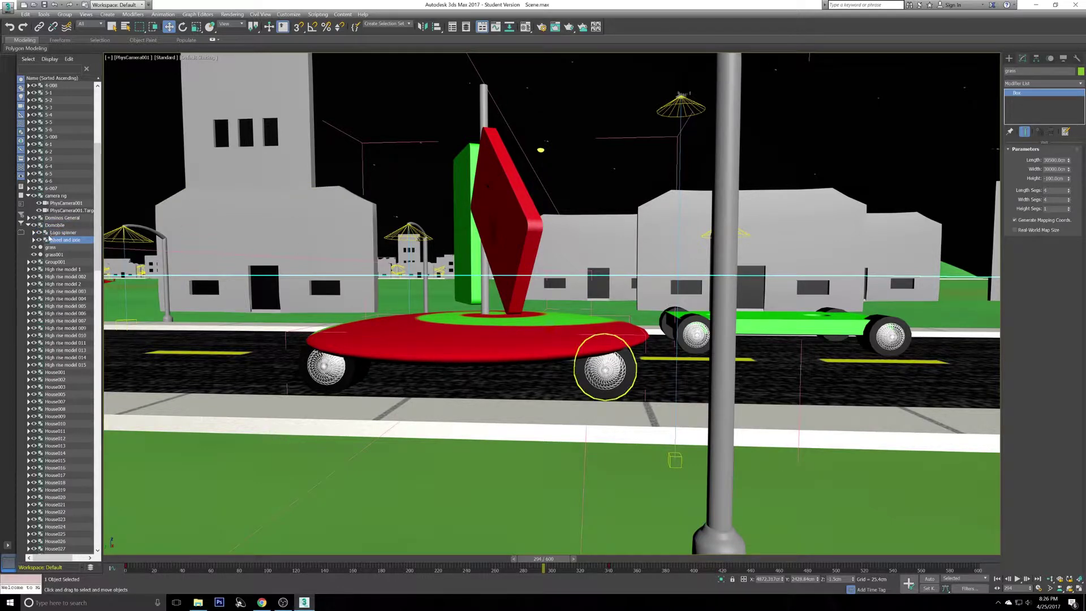
pyautogui.click(34, 240)
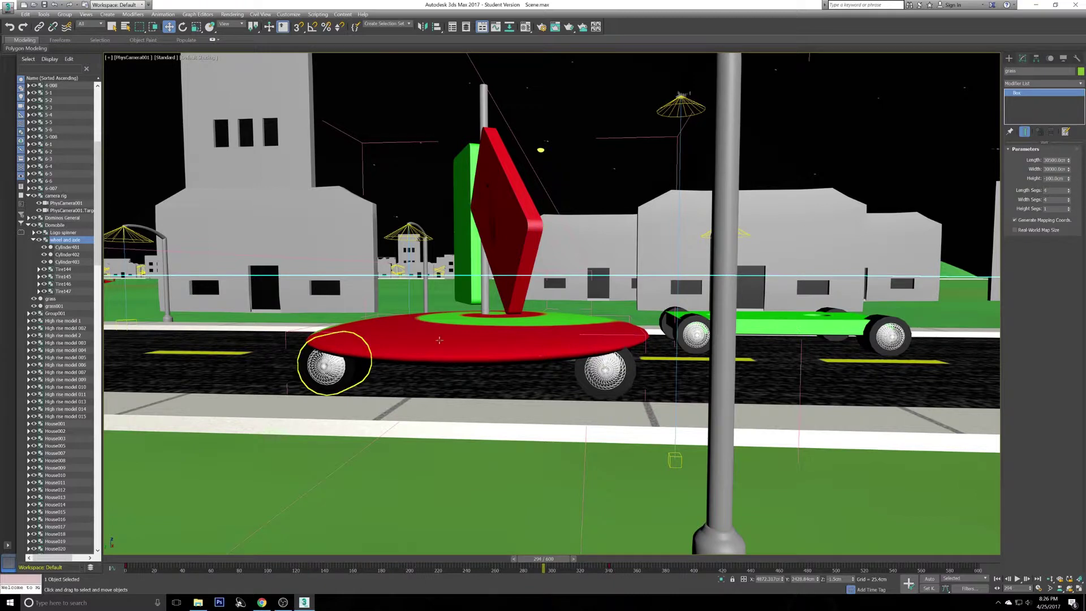
pyautogui.click(34, 239)
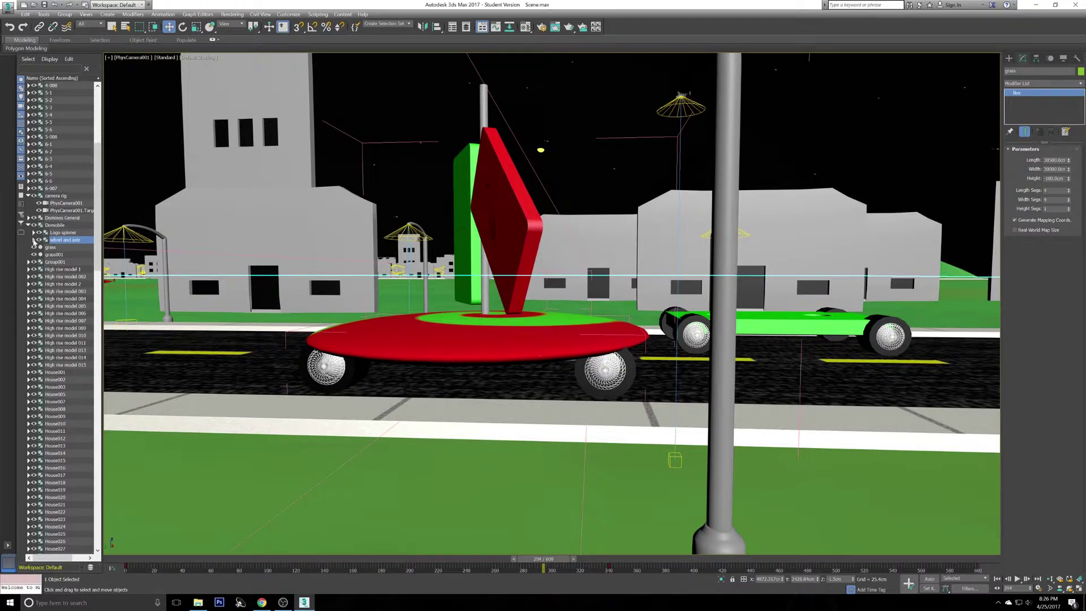
pyautogui.click(29, 226)
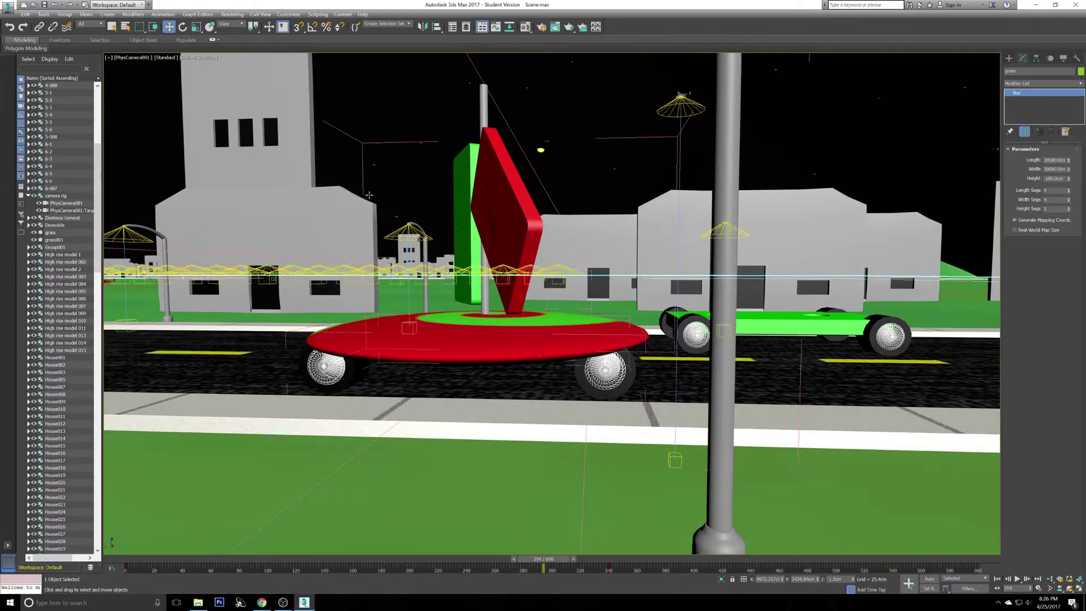
# Step: Examine the camera rig, the vehicles, the road and the Dominos store from a distance in the maximized perspective view
pyautogui.hotkey('alt', 'w')
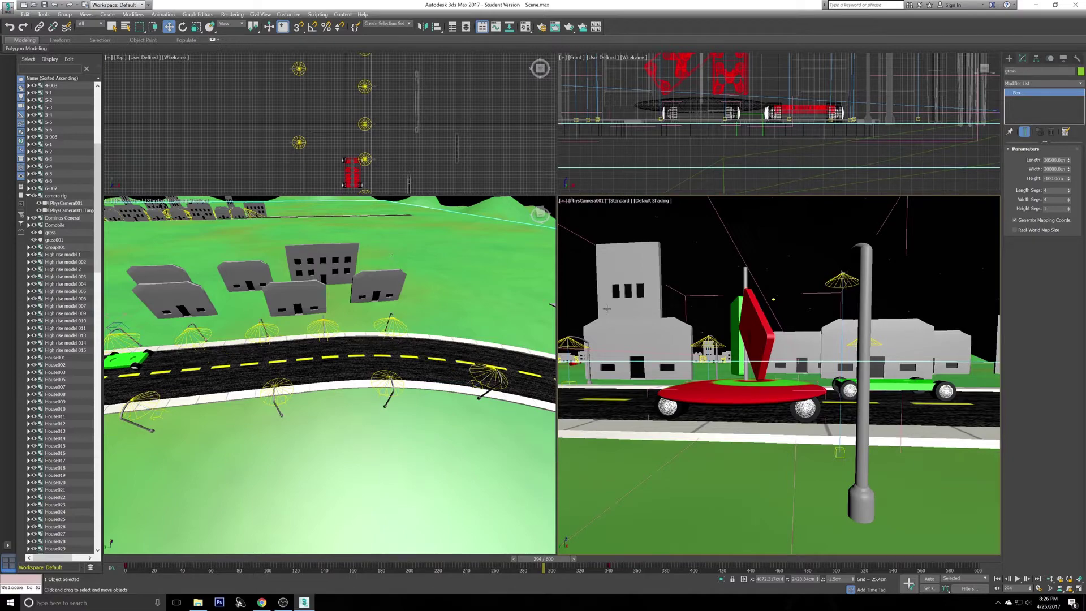
pyautogui.middleClick(350, 316)
pyautogui.hotkey('alt', 'w')
pyautogui.moveTo(344, 310); pyautogui.dragTo(742, 294, button='middle')
pyautogui.scroll(-8, 742, 294)
pyautogui.moveTo(599, 307); pyautogui.dragTo(557, 271, button='middle')
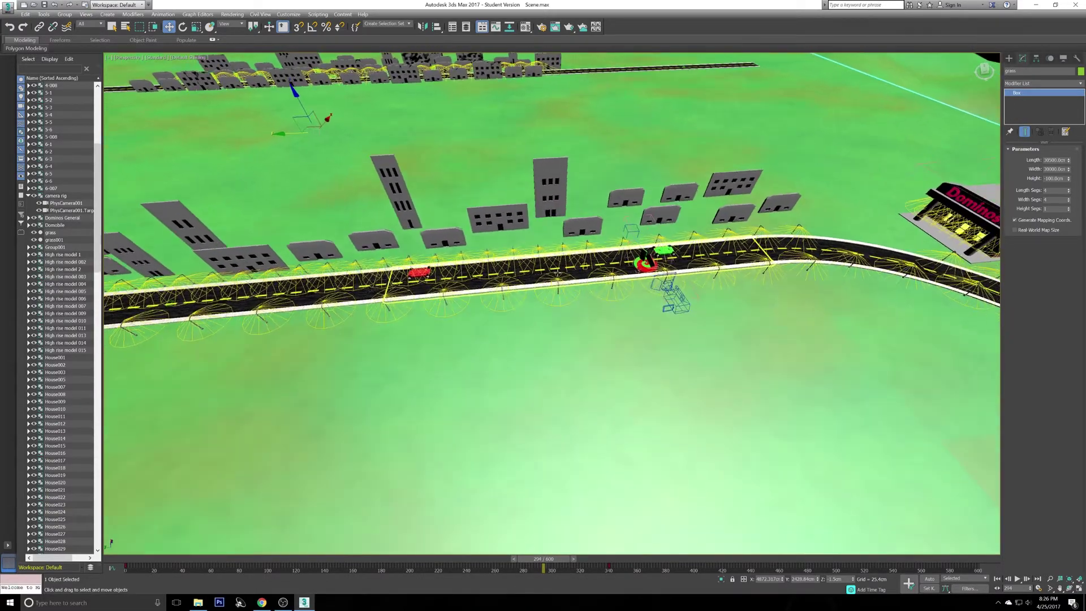
pyautogui.scroll(-2, 554, 274)
pyautogui.scroll(3, 511, 291)
pyautogui.scroll(3, 507, 292)
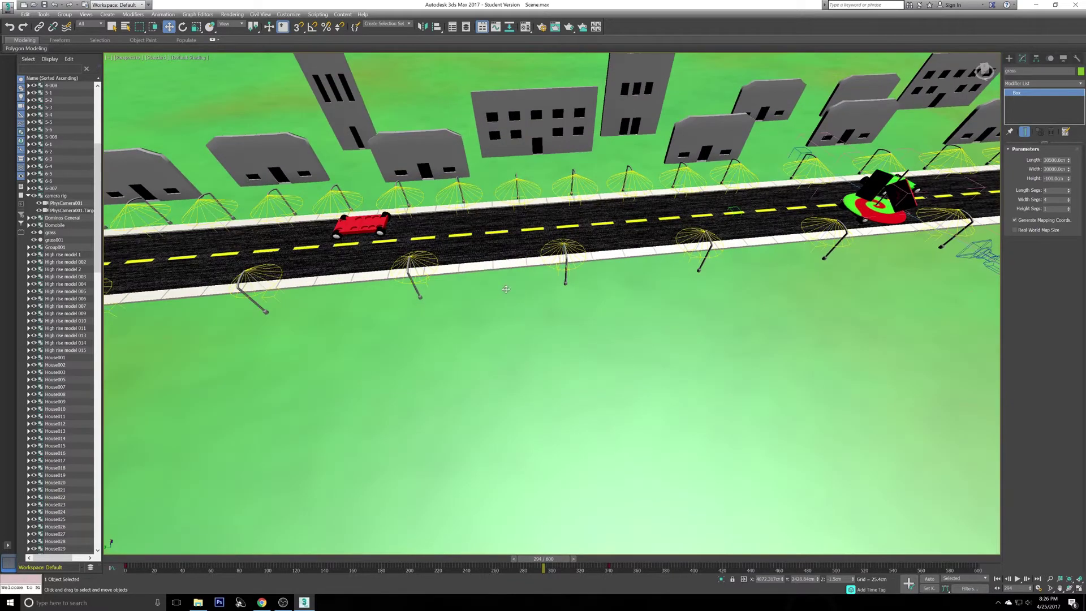
pyautogui.keyDown('alt'); pyautogui.moveTo(540, 303); pyautogui.dragTo(552, 277, button='middle'); pyautogui.keyUp('alt')
pyautogui.scroll(-4, 531, 294)
pyautogui.press('q')
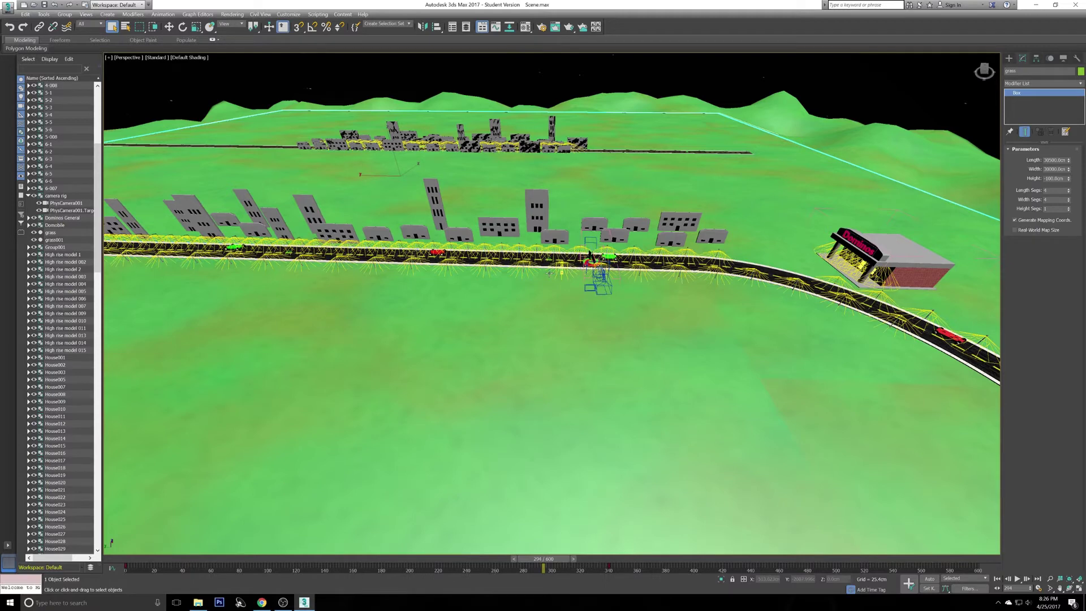